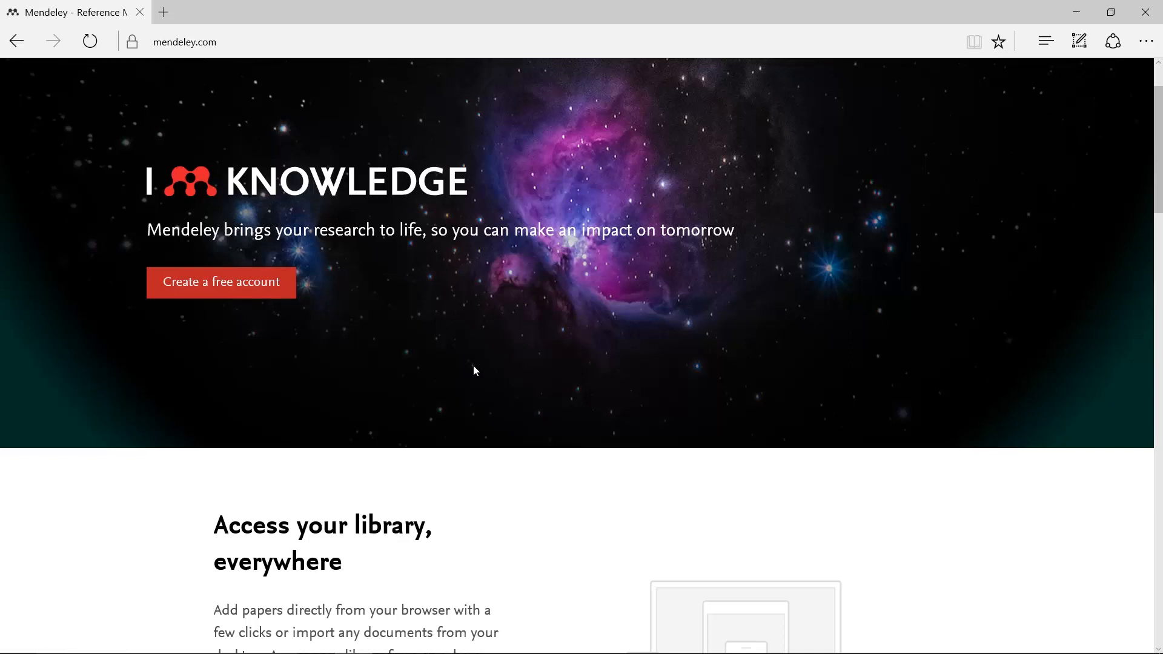
Look through the feature sections of the Mendeley home page down to the Mendeley download offer
scroll(545, 372, "down", 2)
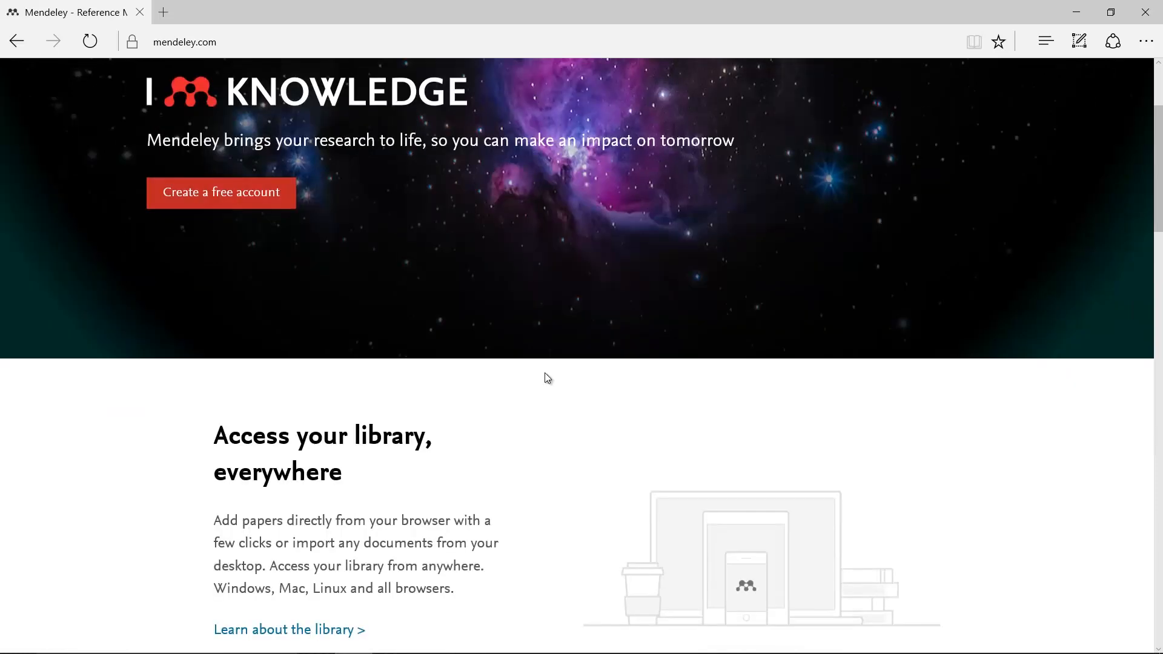
scroll(544, 373, "down", 8)
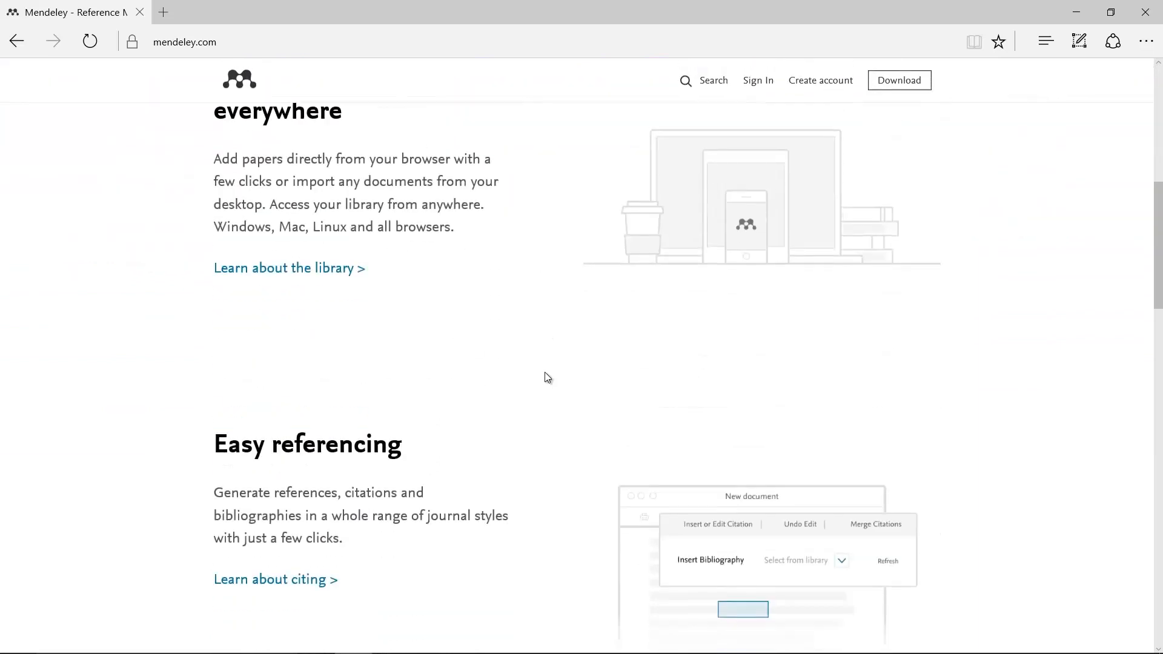
scroll(544, 373, "down", 15)
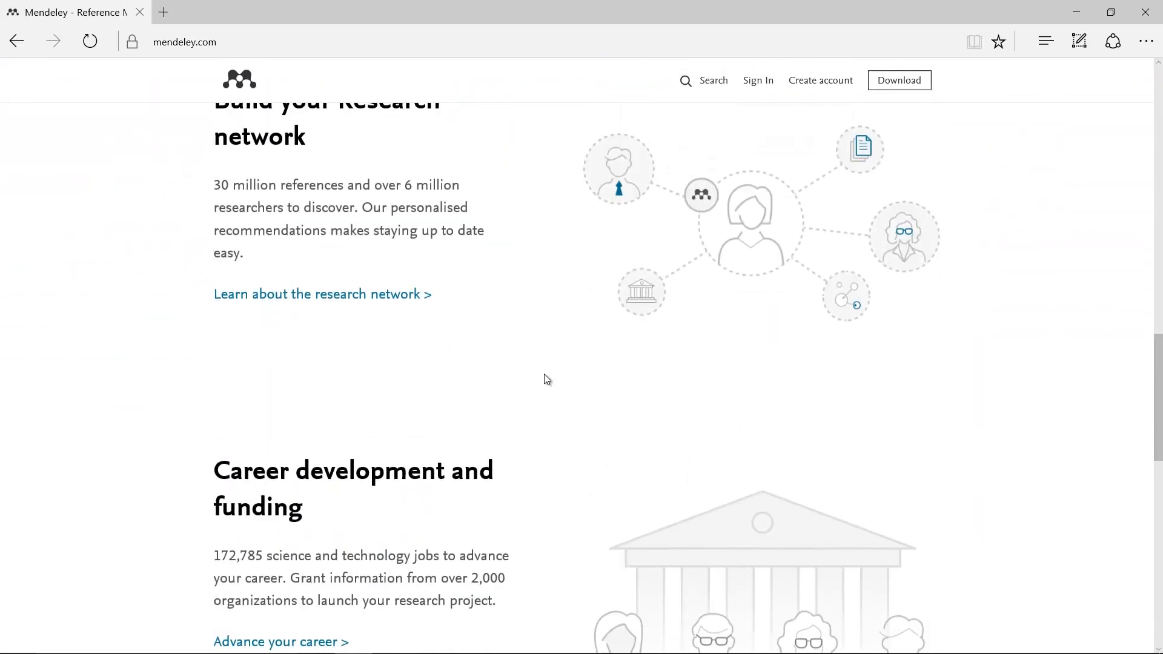
scroll(544, 376, "down", 9)
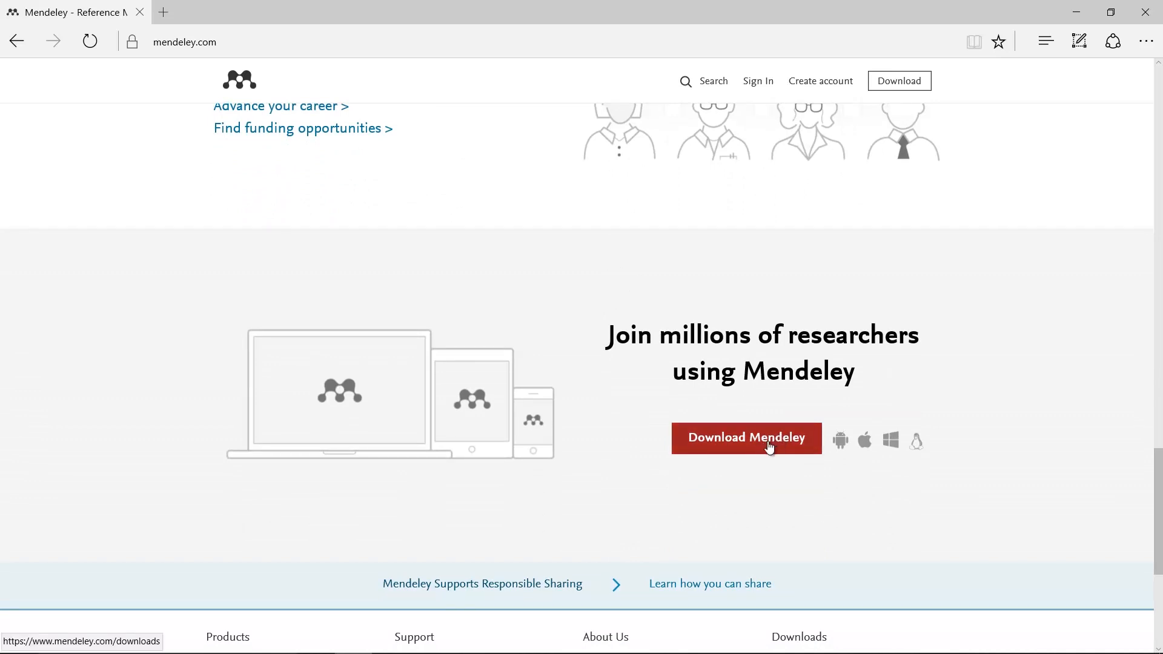
Minimize the browser, open Mendeley Desktop and look through the list of all documents in the library
left_click(1076, 12)
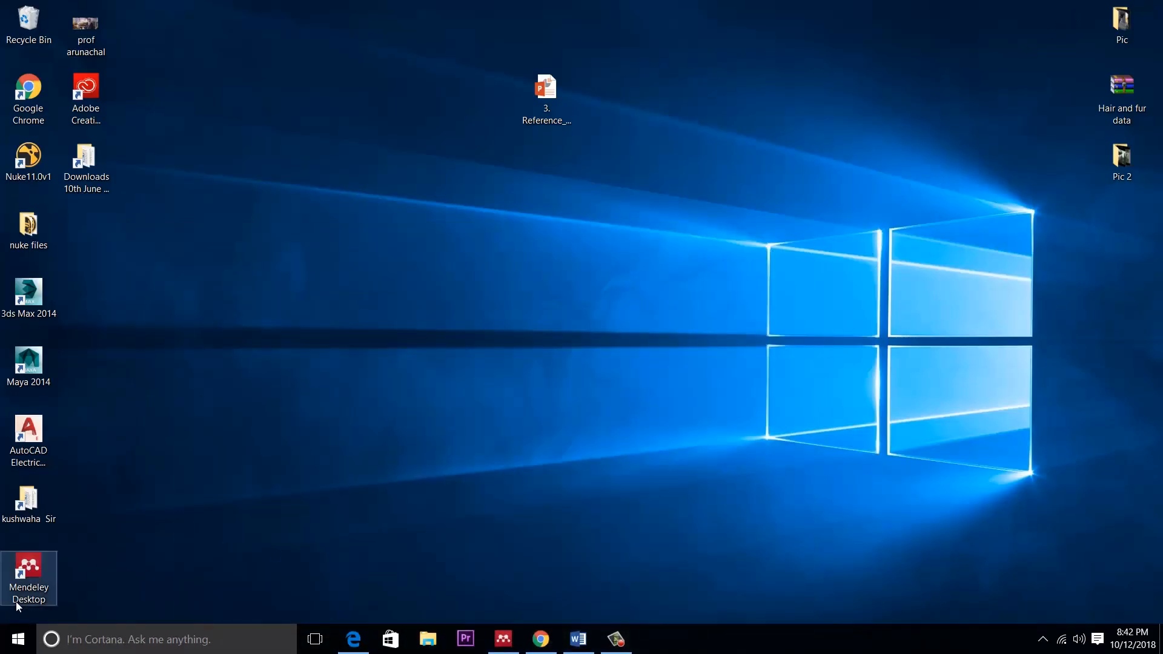
double_click(36, 578)
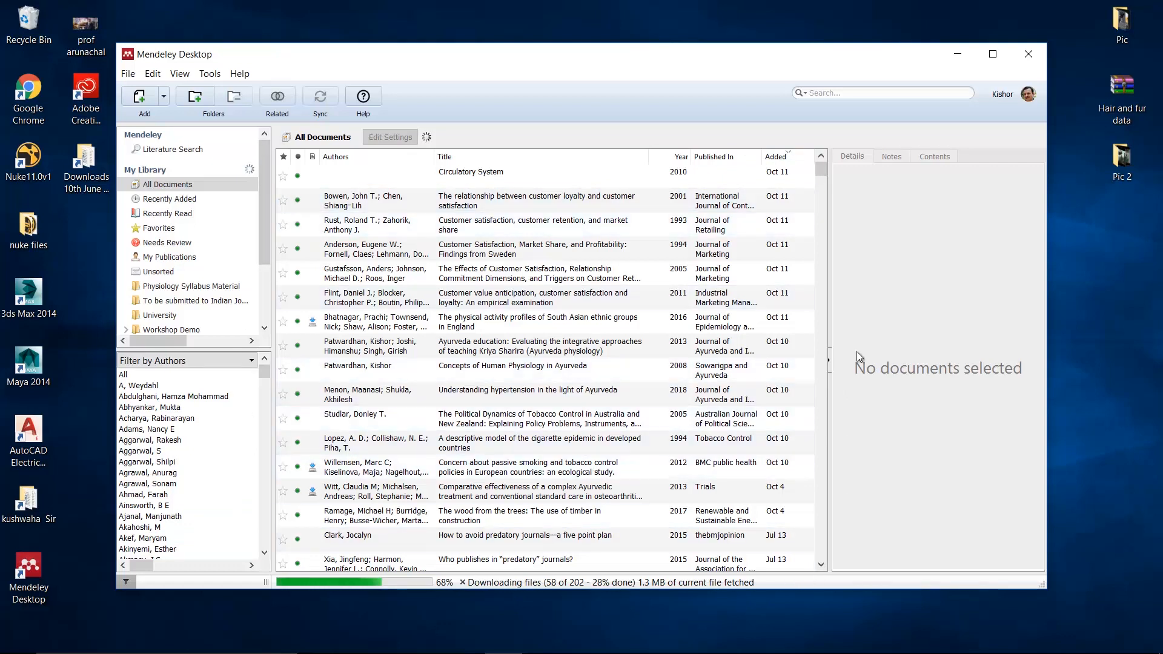
mouse_move(822, 172)
left_mouse_down()
mouse_move(827, 391)
mouse_move(815, 499)
mouse_move(822, 165)
left_mouse_up()
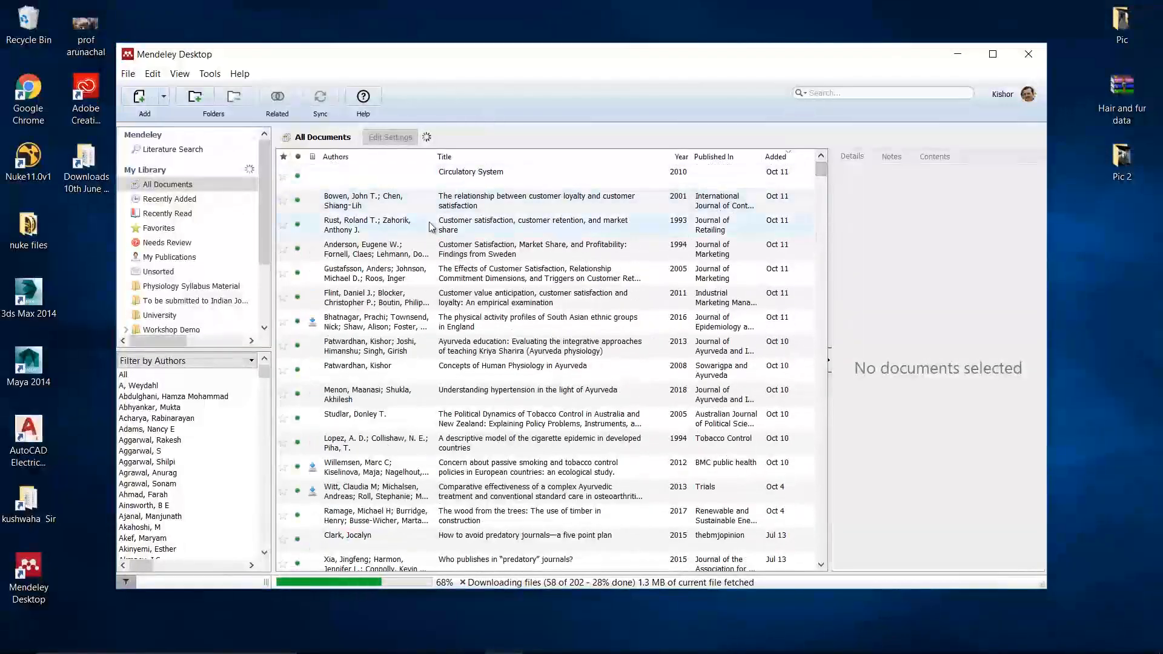
scroll(519, 407, "down", 8)
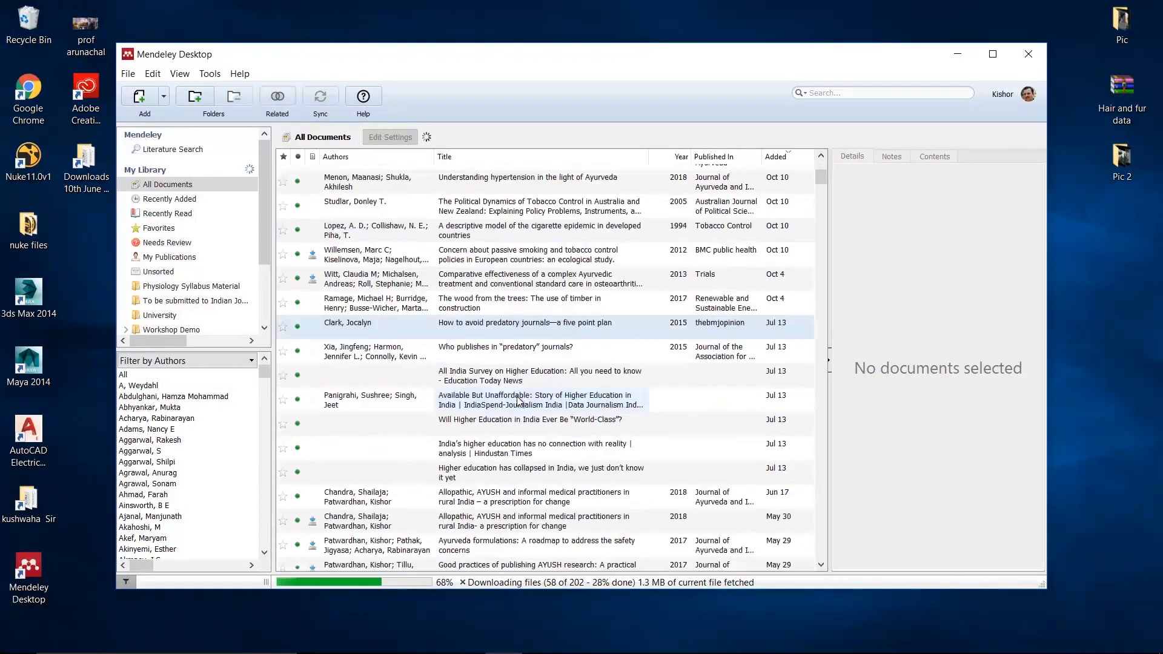
scroll(519, 406, "down", 10)
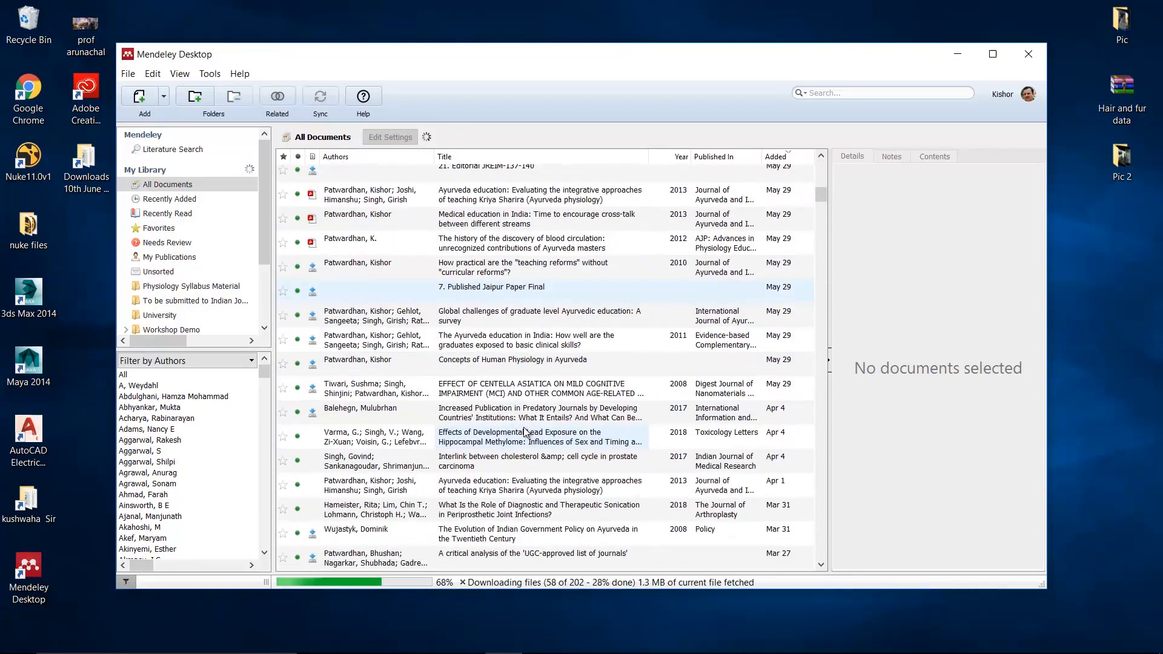
scroll(525, 431, "down", 10)
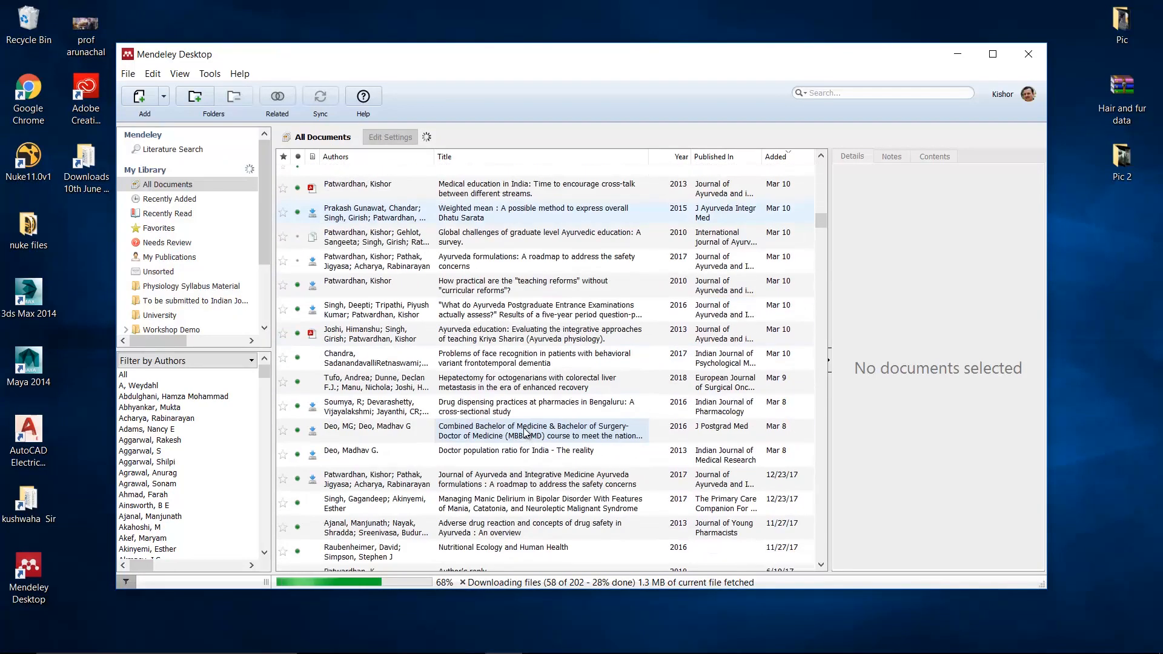
scroll(525, 433, "down", 5)
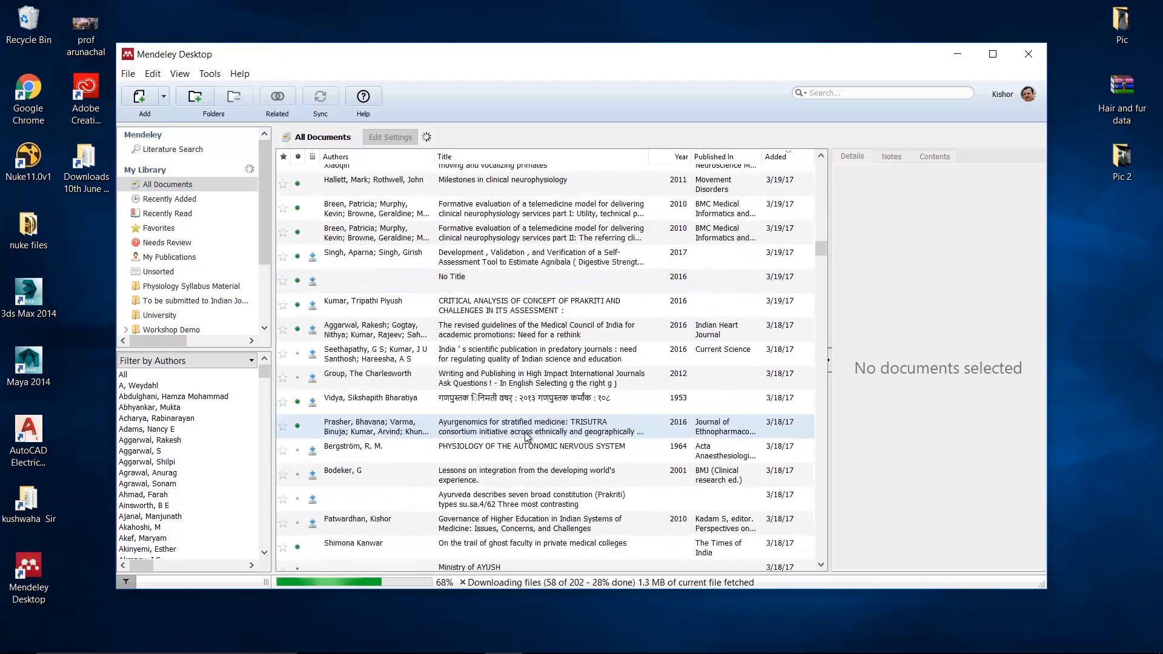
scroll(388, 300, "up", 20)
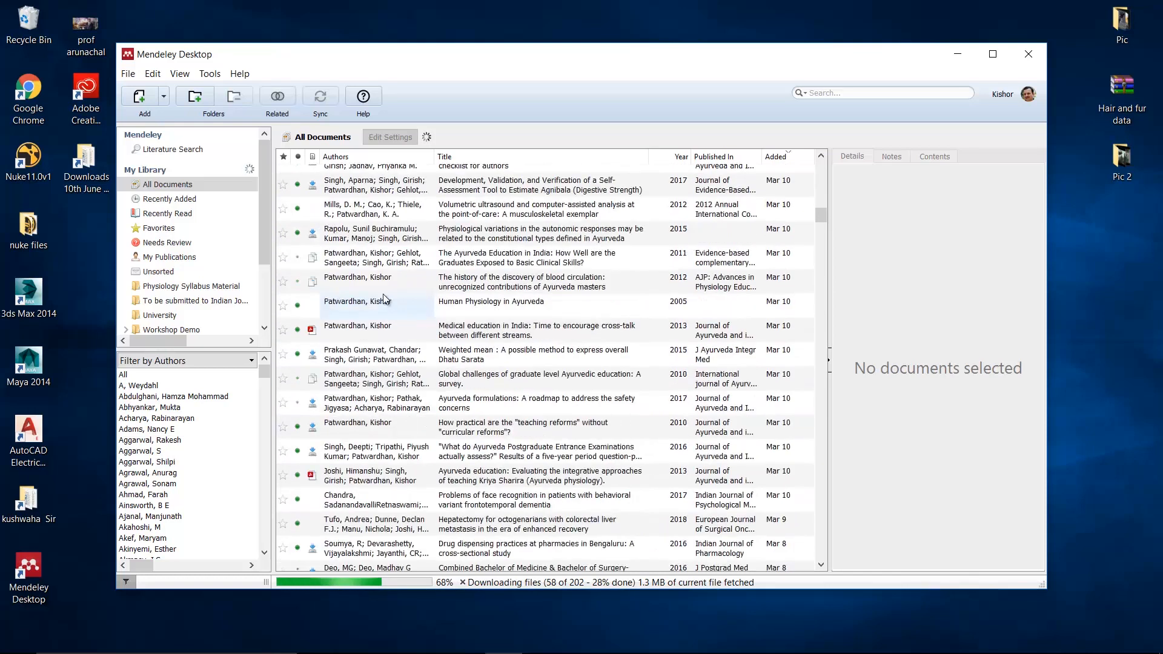
Examine the options for adding documents and browse the Documents and Downloads folders in the Add Files dialog without adding anything
left_click(129, 74)
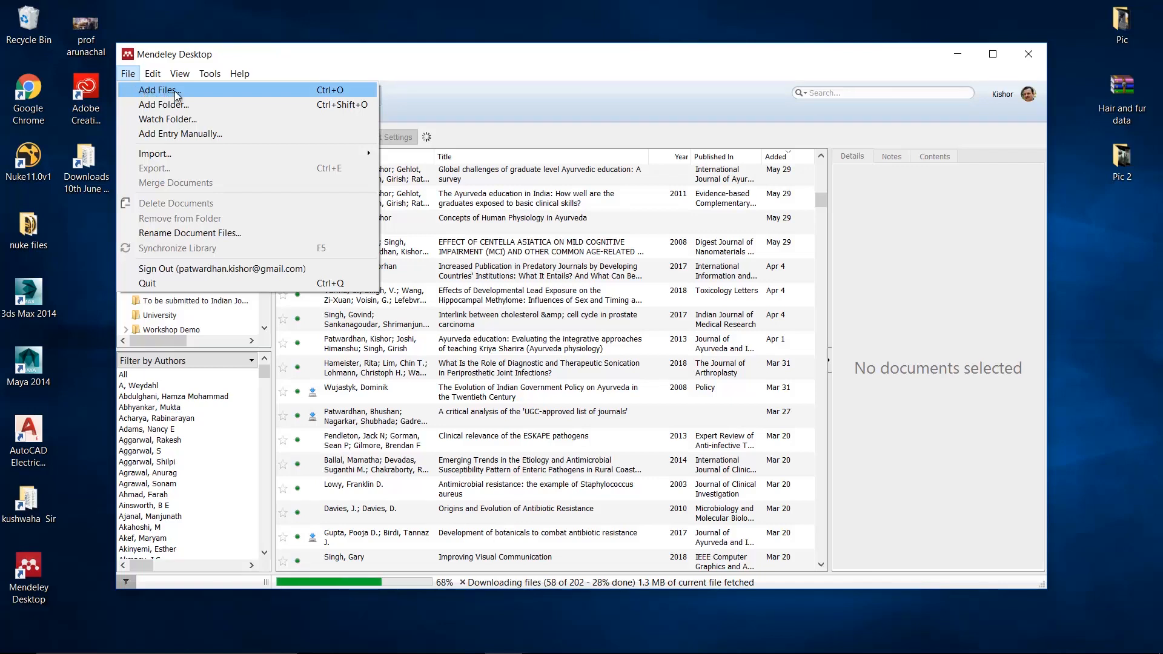
left_click(292, 58)
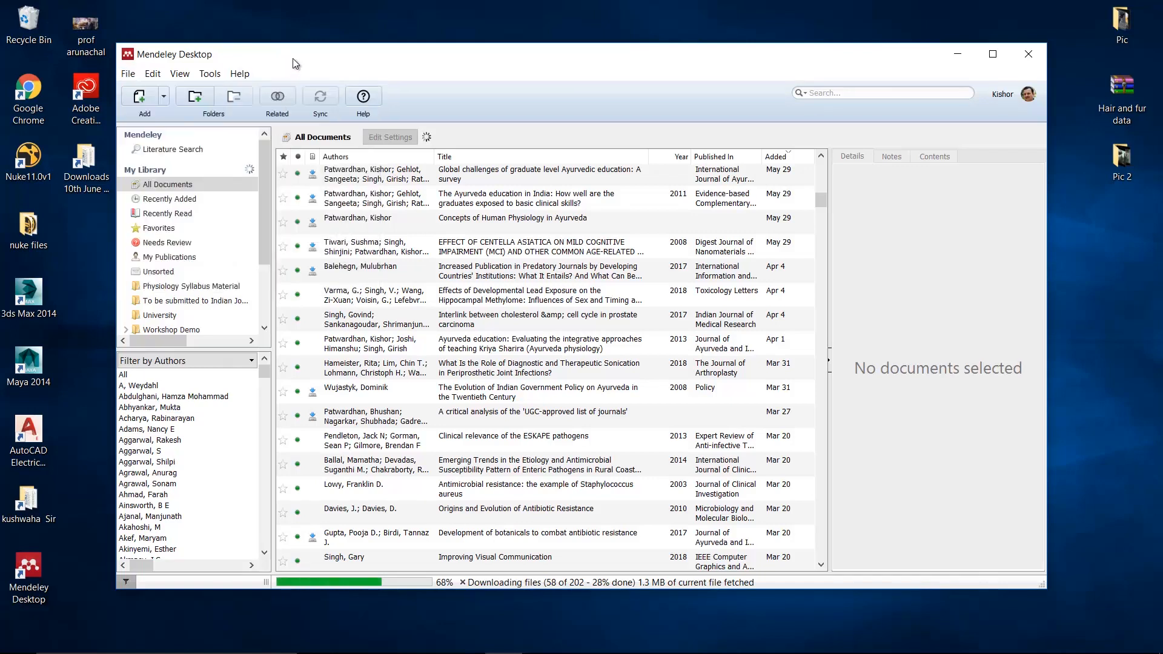
left_click(163, 98)
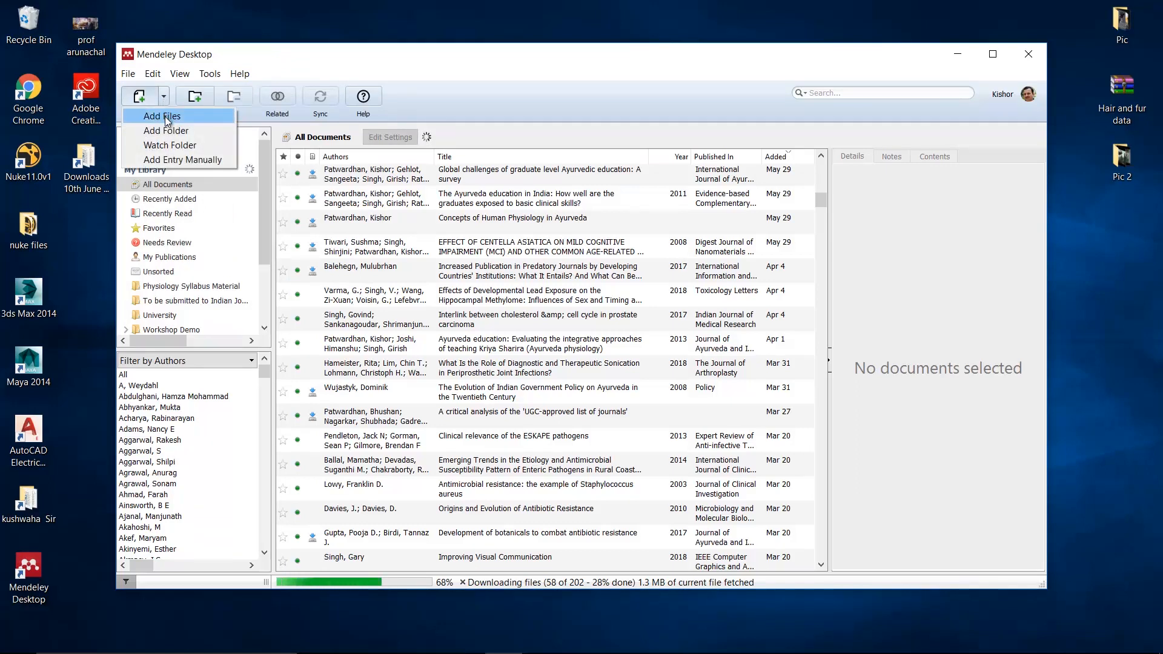
left_click(167, 119)
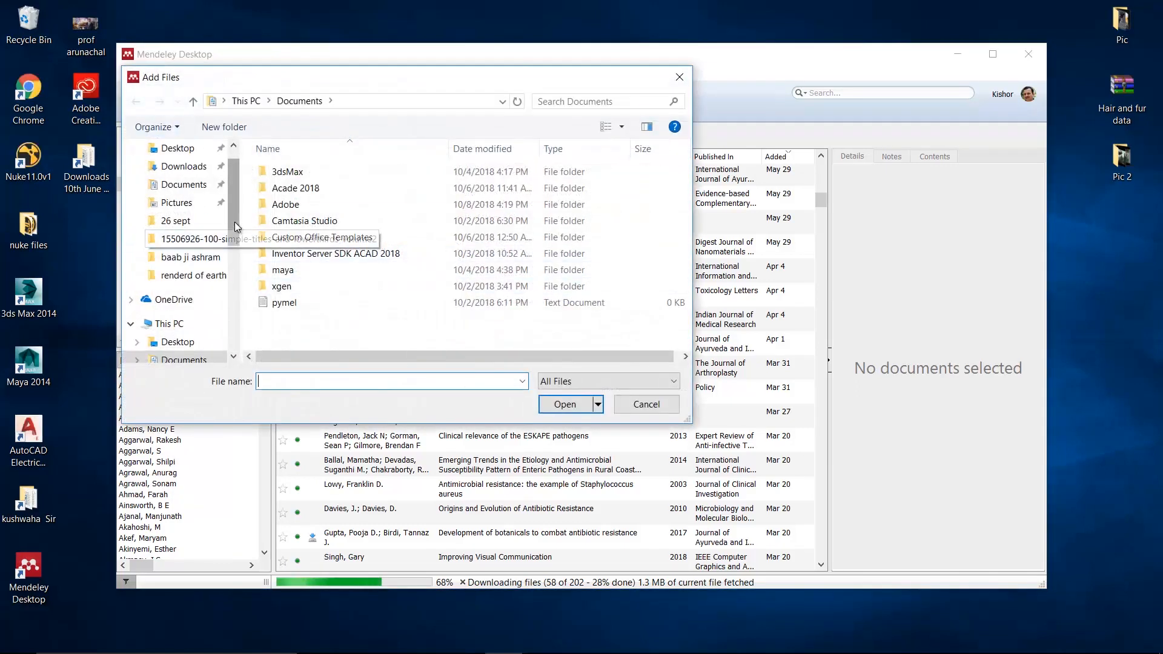
left_click(186, 185)
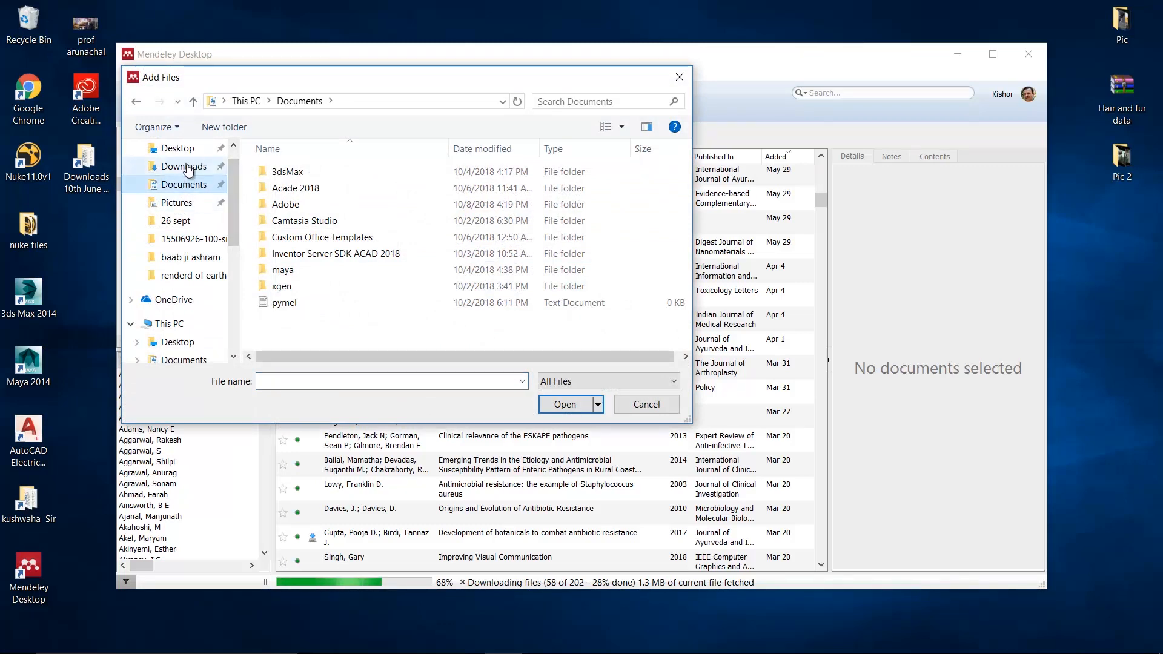
left_click(187, 171)
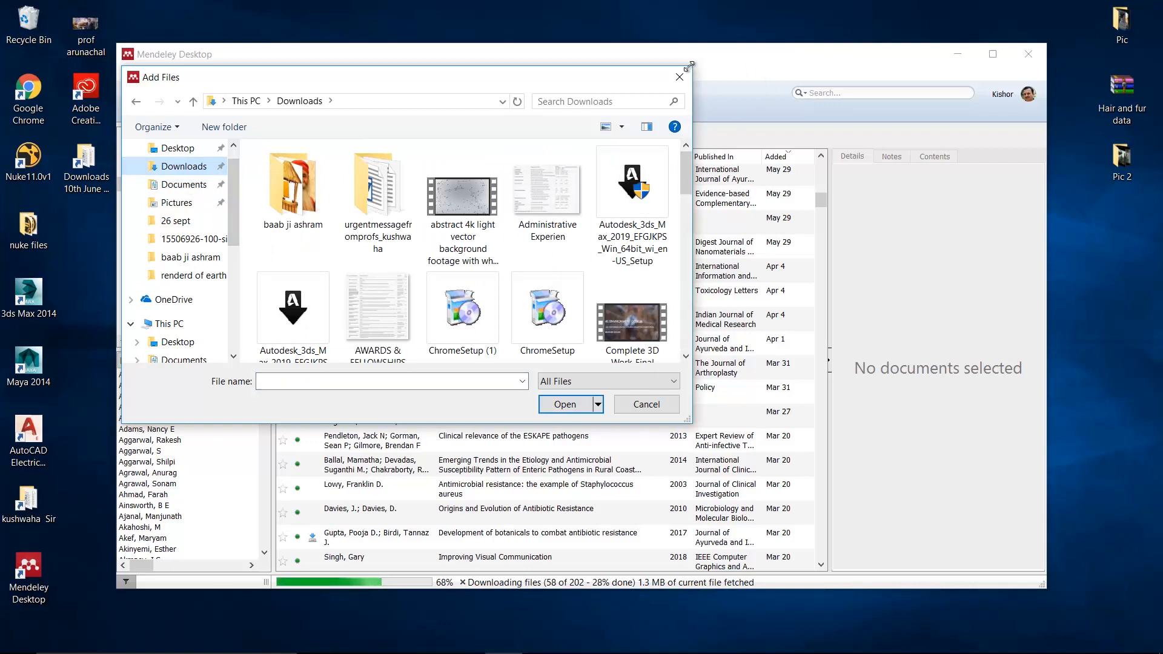
left_click(675, 80)
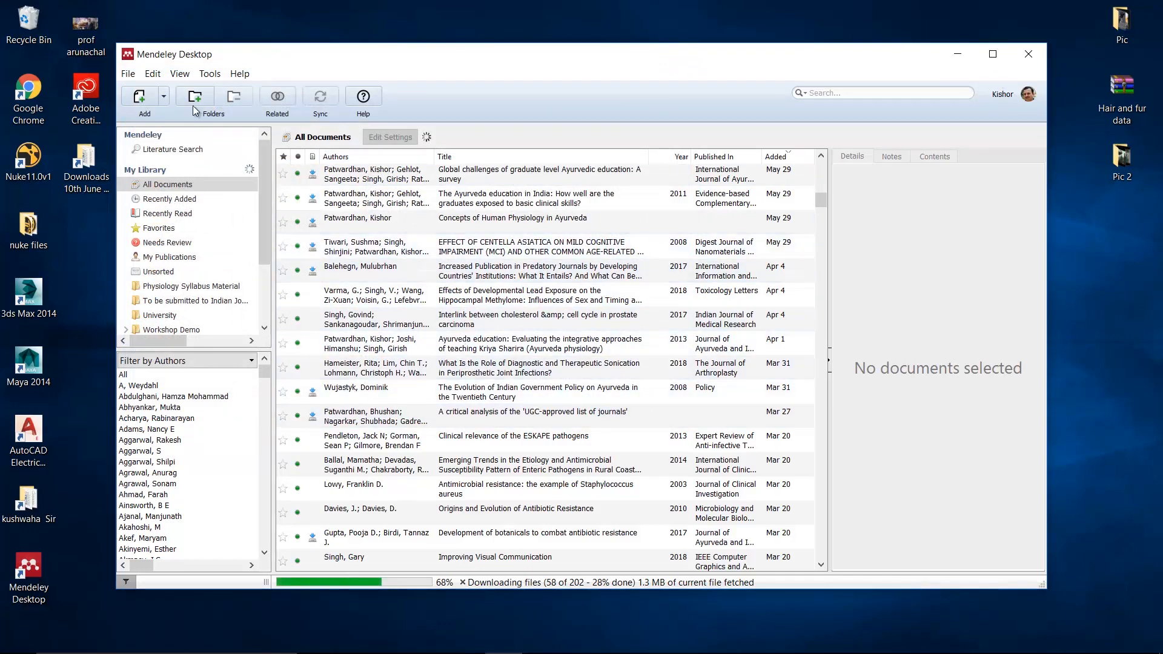
left_click(164, 96)
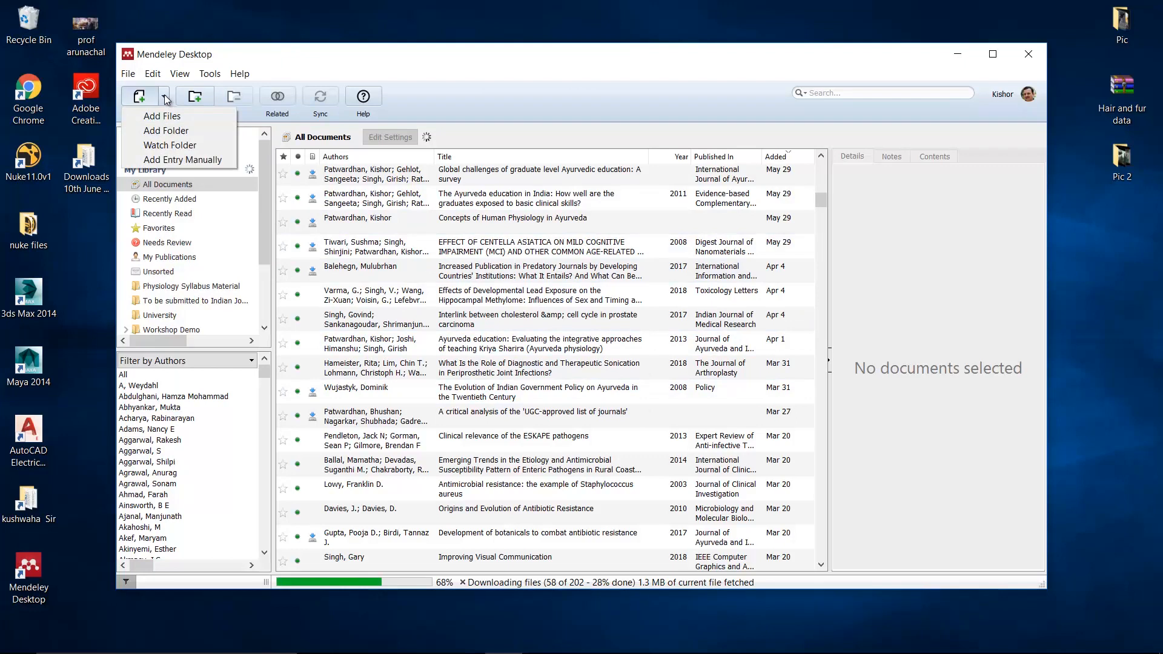
left_click(165, 94)
left_click(165, 95)
left_click(164, 94)
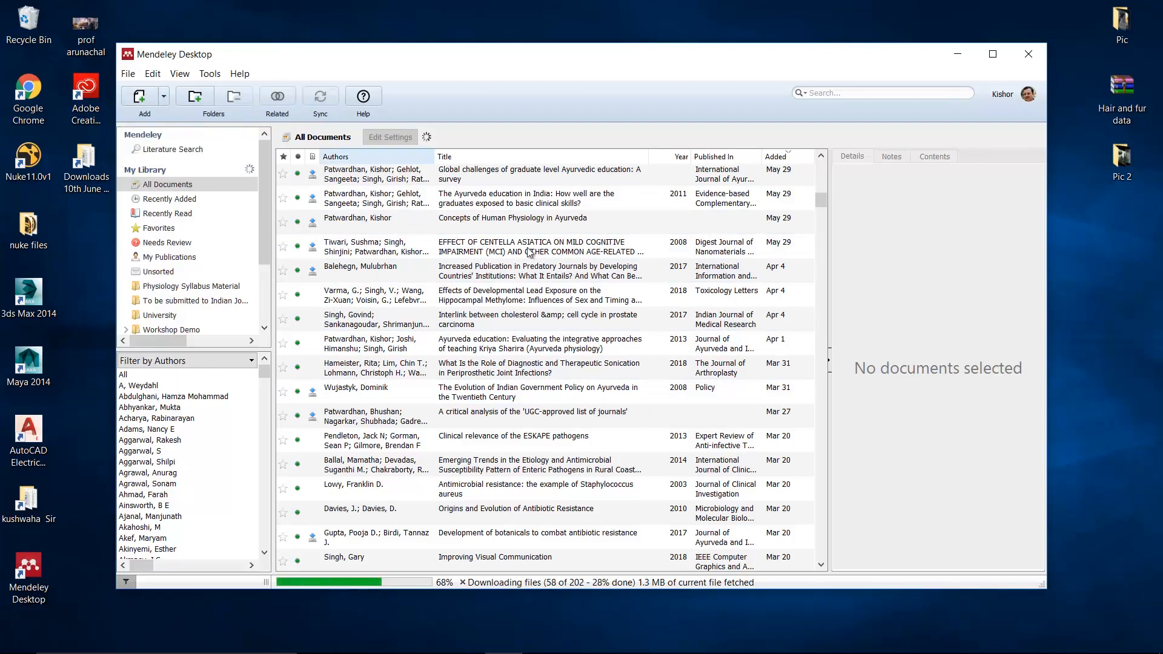
Switch to Chrome and review the Scopus record and abstract of "Geology of a part of Costa Rica" with the importer panel closed
left_click(956, 54)
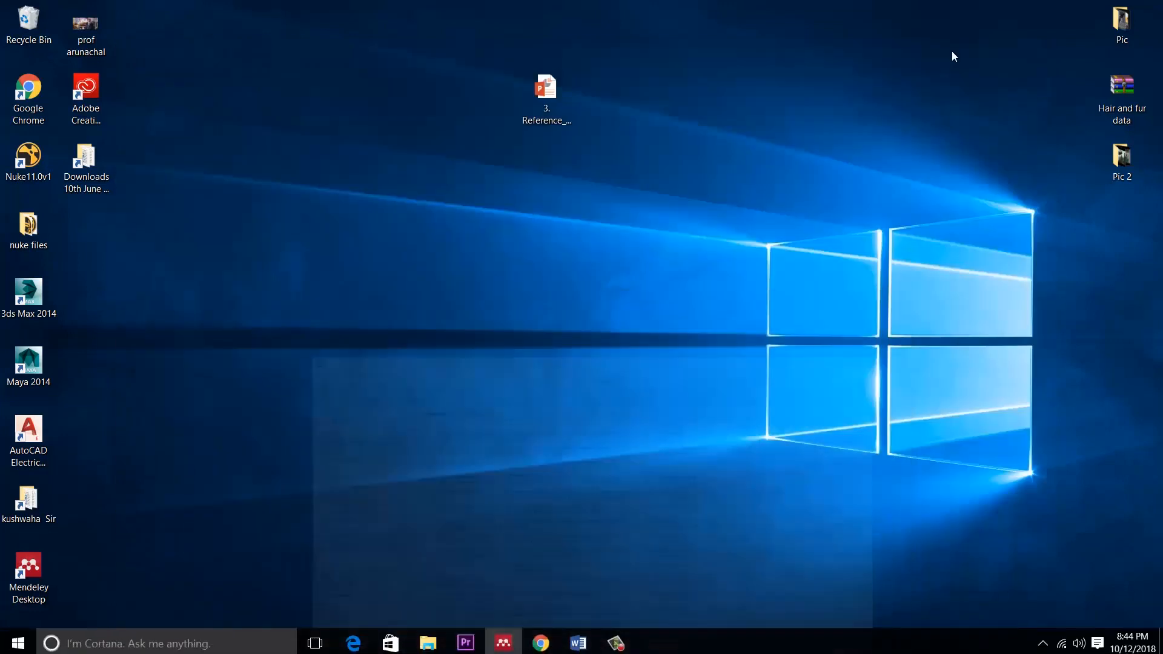
left_click(551, 648)
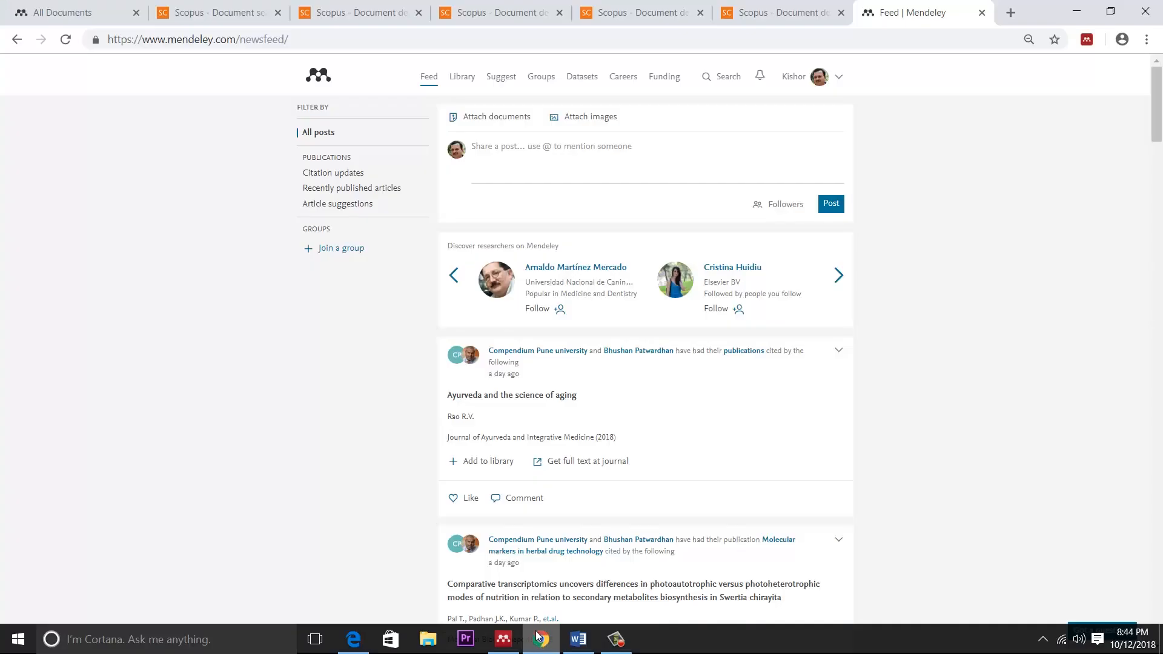
left_click(372, 14)
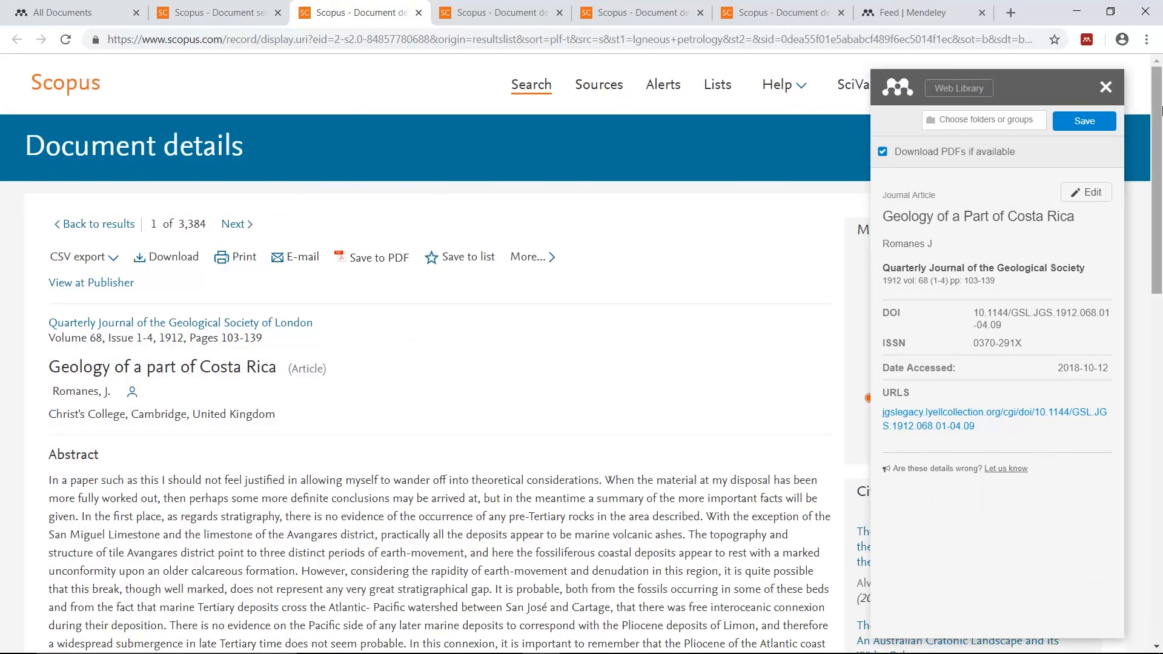
left_click(1105, 88)
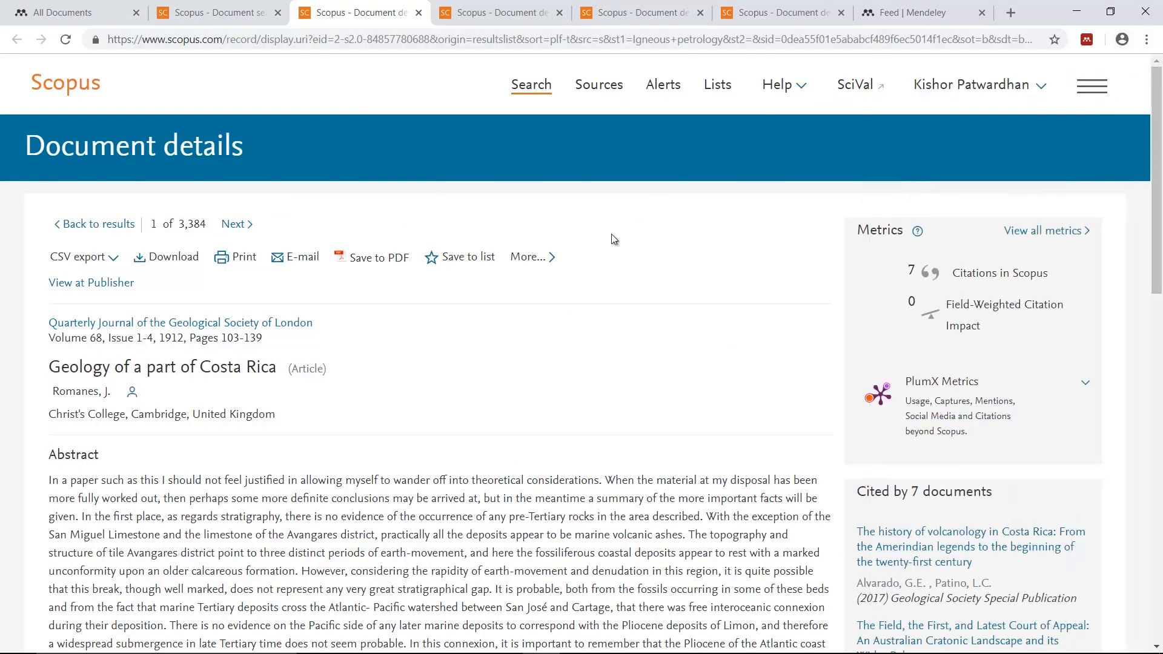
scroll(598, 422, "down", 3)
scroll(598, 419, "down", 3)
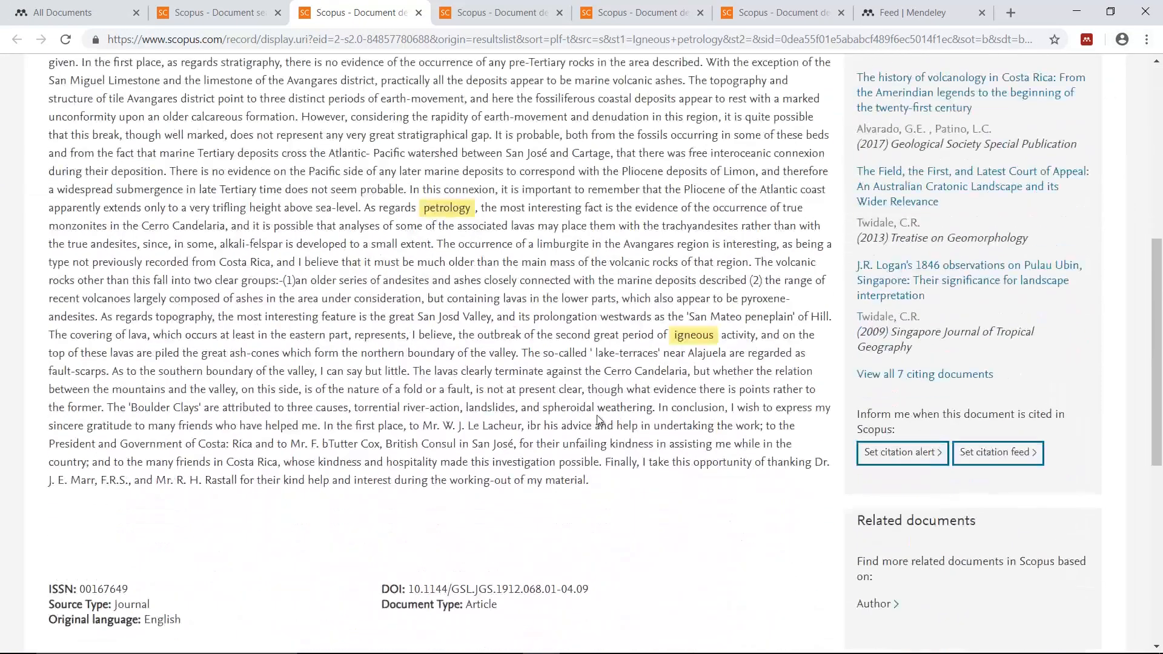
scroll(599, 419, "up", 7)
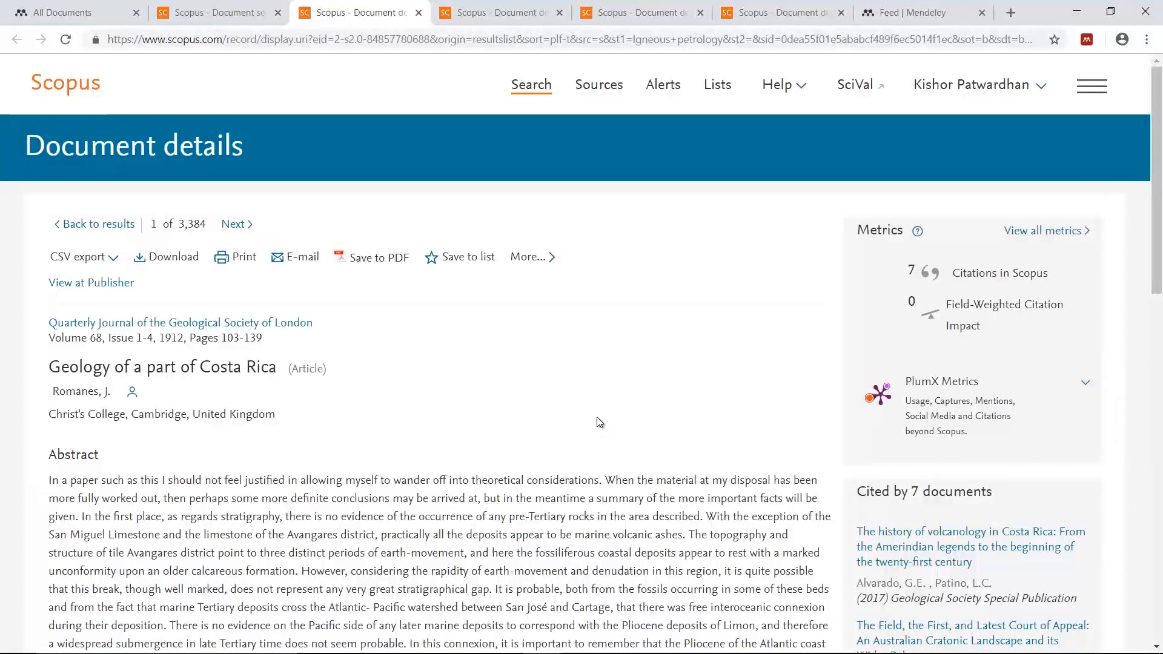
scroll(518, 477, "down", 1)
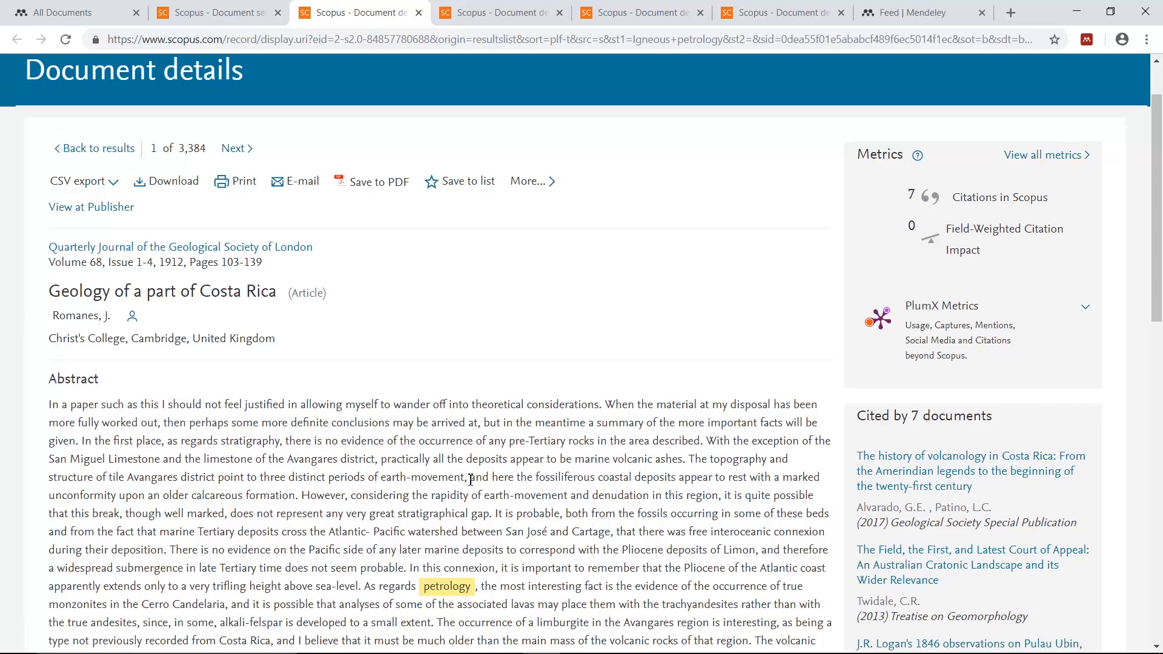
scroll(470, 480, "up", 1)
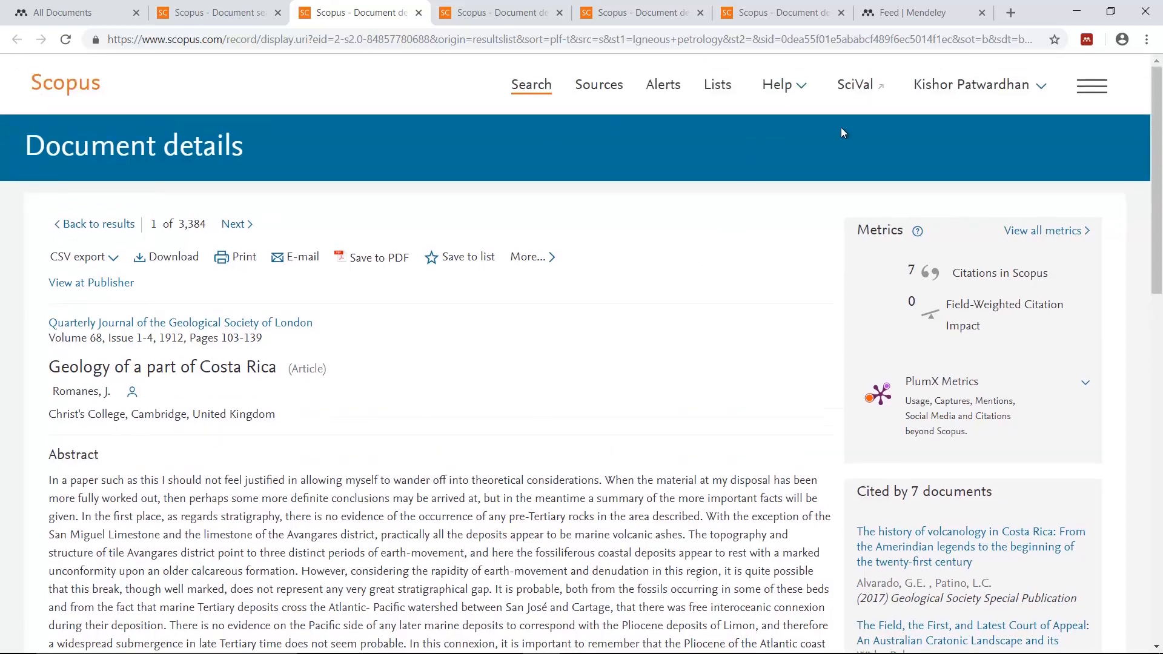
Save the "Geology of a Part of Costa Rica" reference to the Mendeley library with the web importer
left_click(1088, 39)
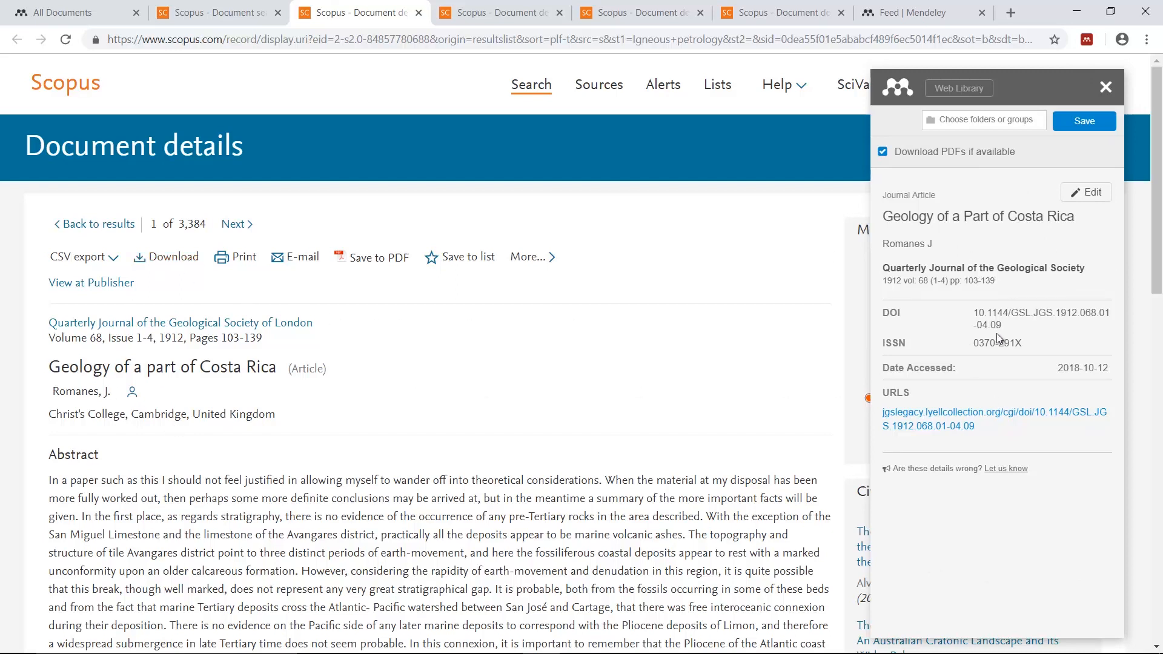
scroll(1037, 391, "down", 3)
scroll(1016, 433, "up", 3)
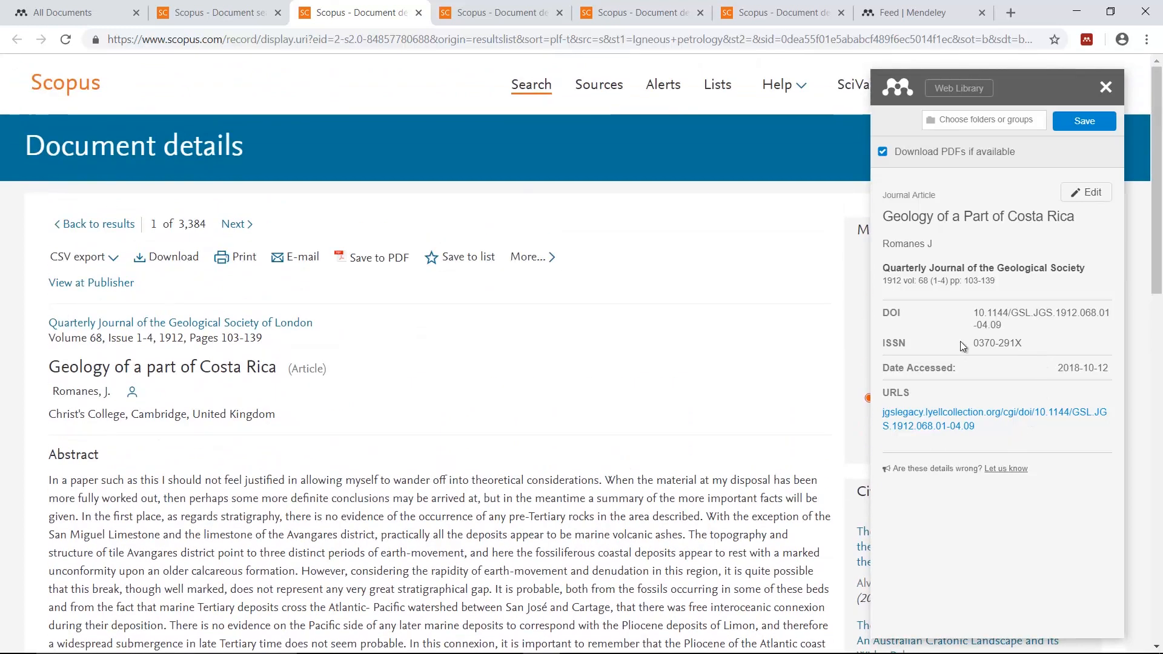
left_click(1081, 121)
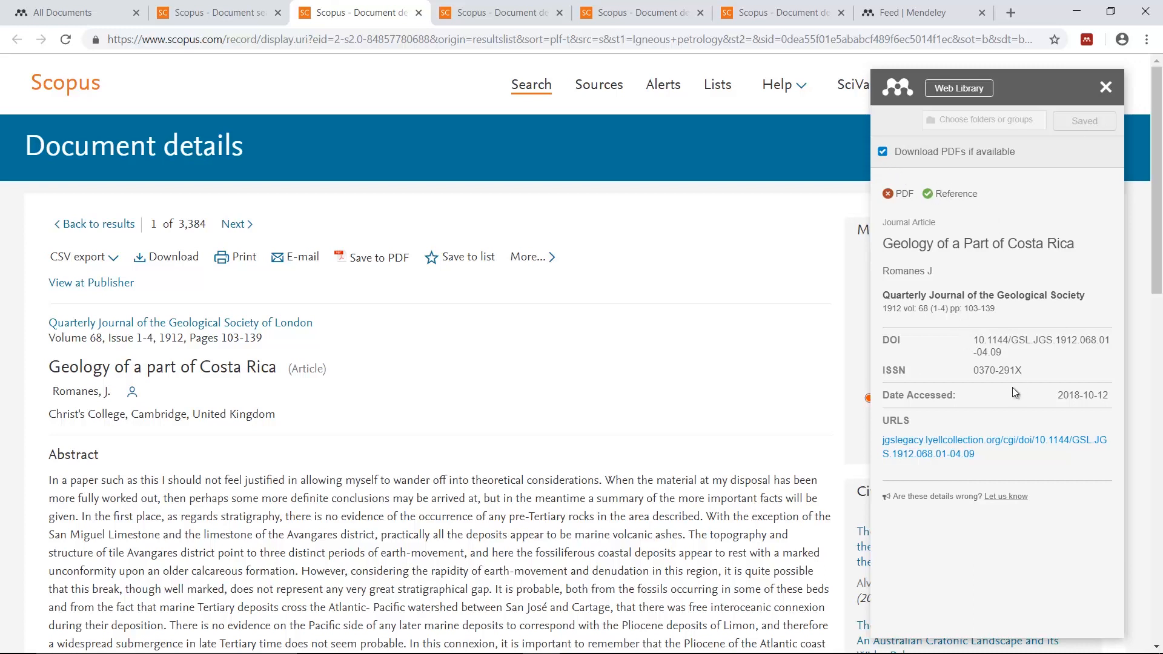
scroll(1012, 387, "down", 1)
scroll(975, 413, "up", 1)
Save the Scopus article "The petrology of the North Sea Drift and Upper Glacial Brick-Earths in East Anglia" to the Mendeley library with the web importer
left_click(471, 8)
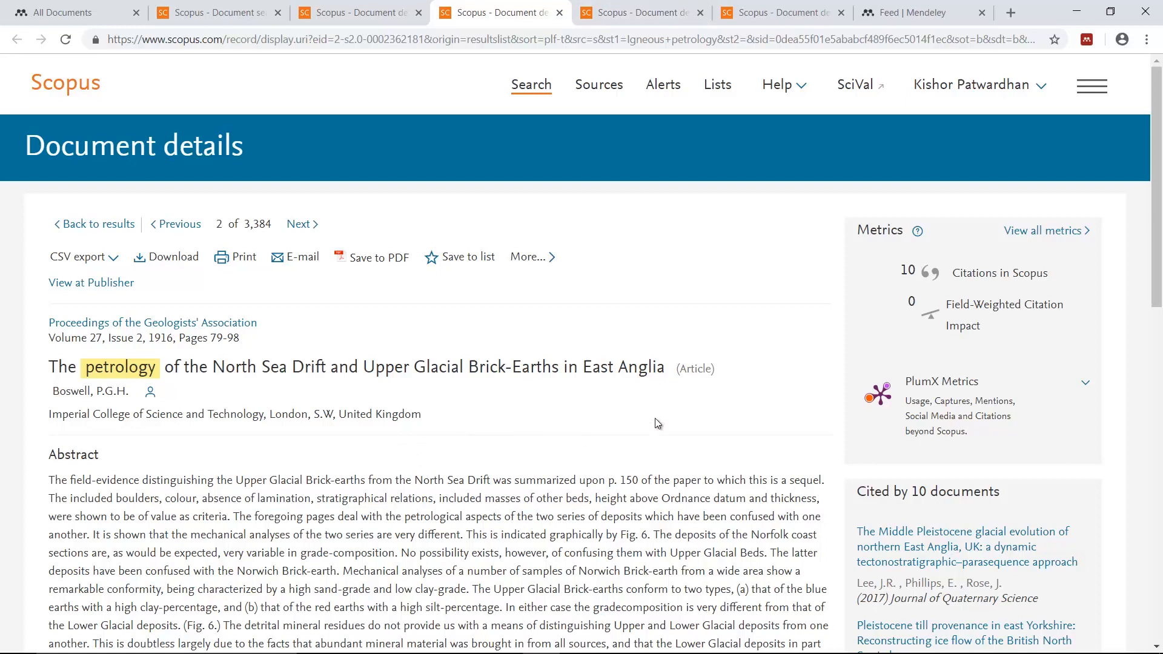
scroll(655, 421, "down", 1)
scroll(657, 435, "up", 1)
left_click(1087, 40)
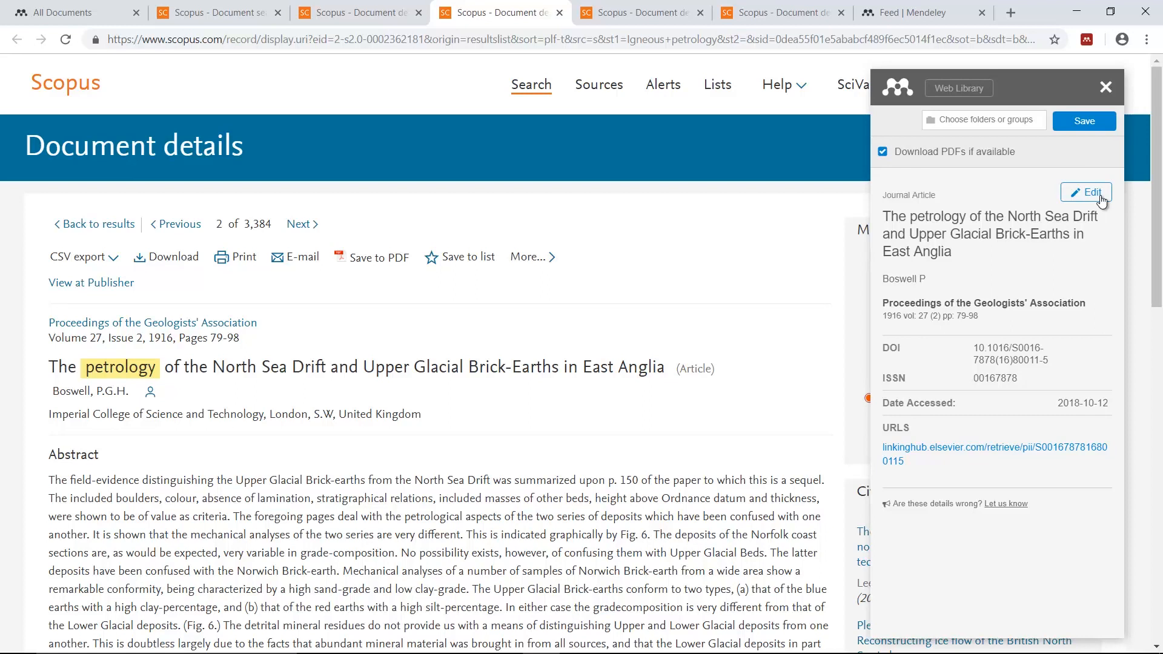
left_click(1079, 121)
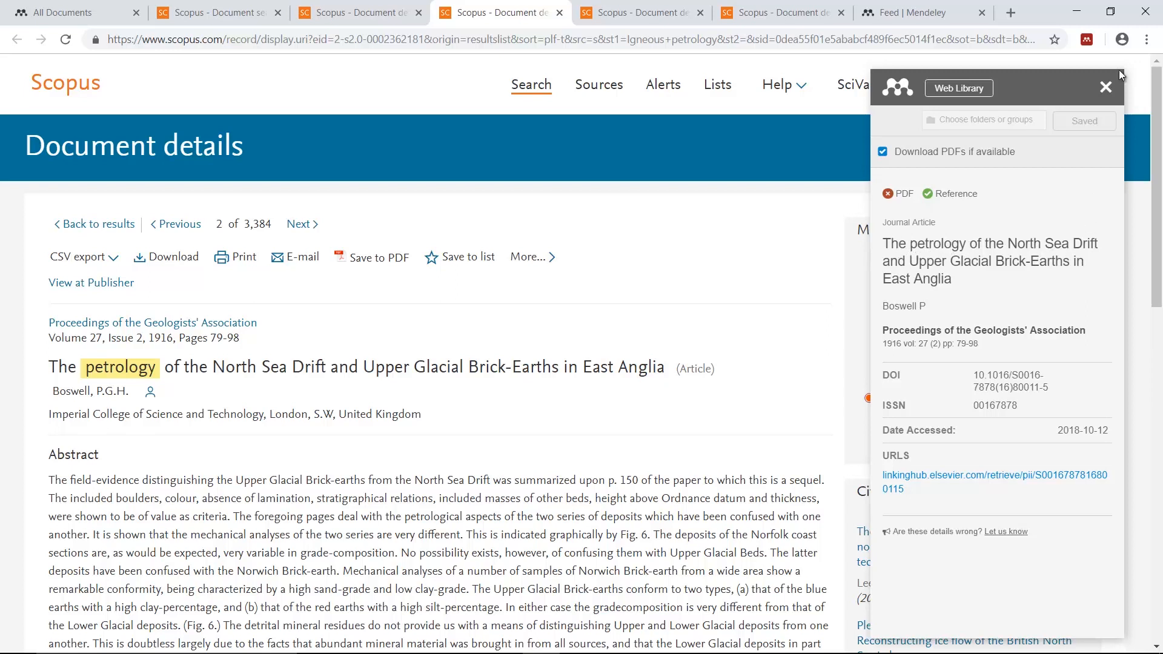
Switch to Mendeley Desktop and check the document list for the newly saved references, putting the window away again
left_click(1077, 11)
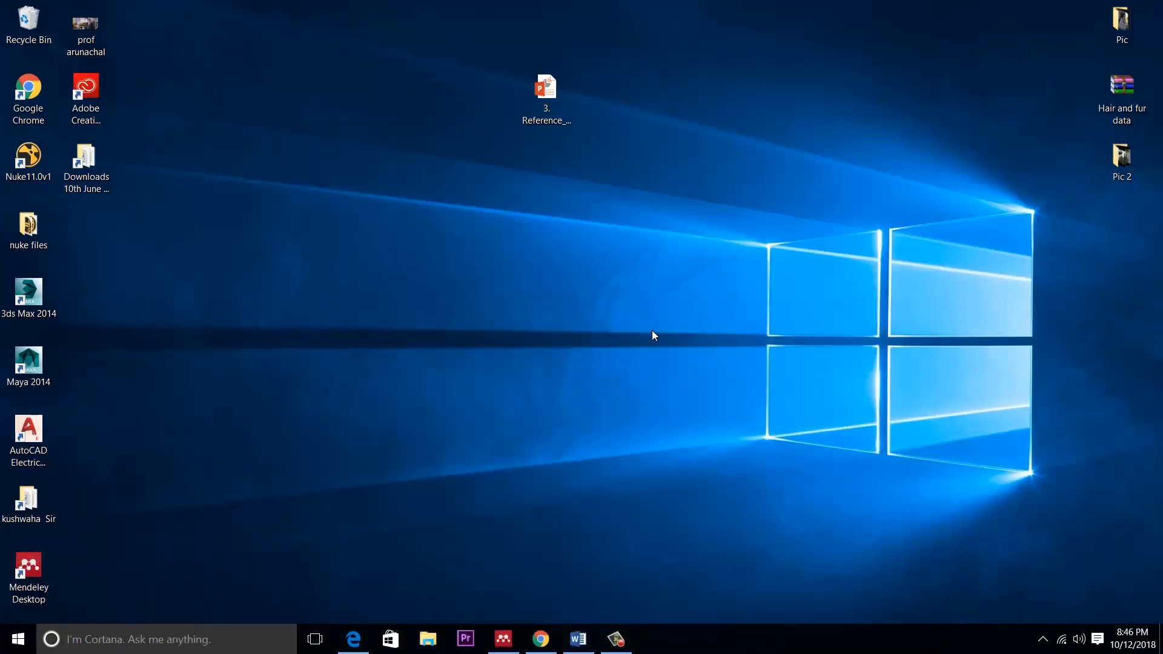
double_click(24, 572)
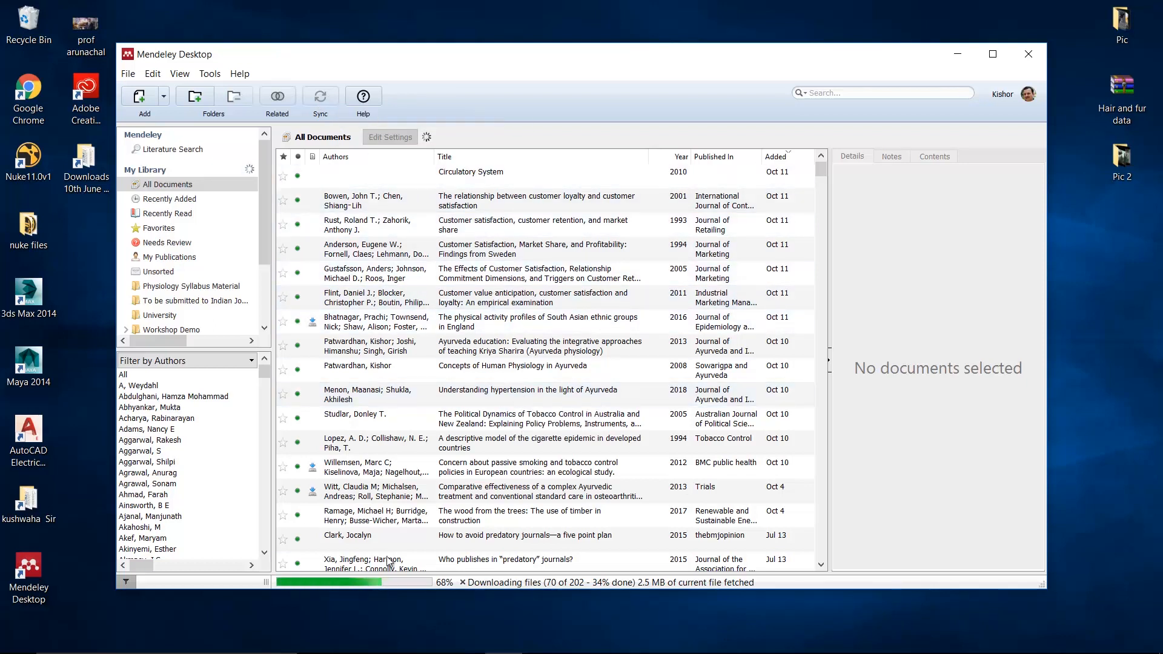
left_click(957, 54)
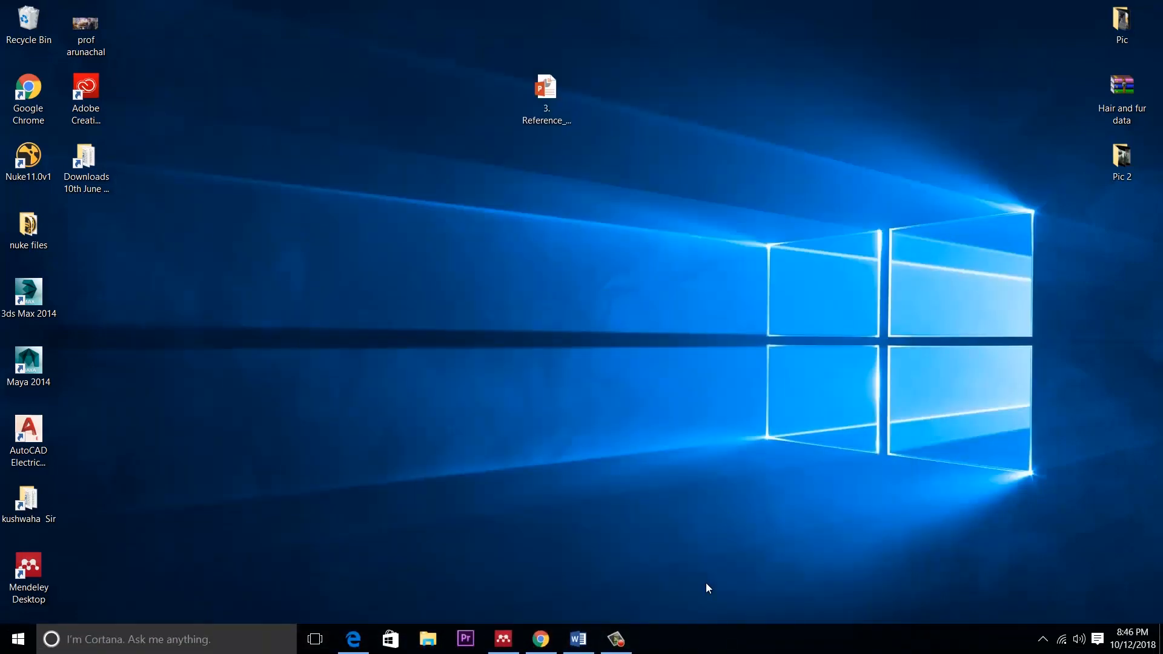
Switch to Chrome, dismiss the welcome message in the Mendeley web library, and look through the open Scopus records and the Mendeley feed
left_click(541, 639)
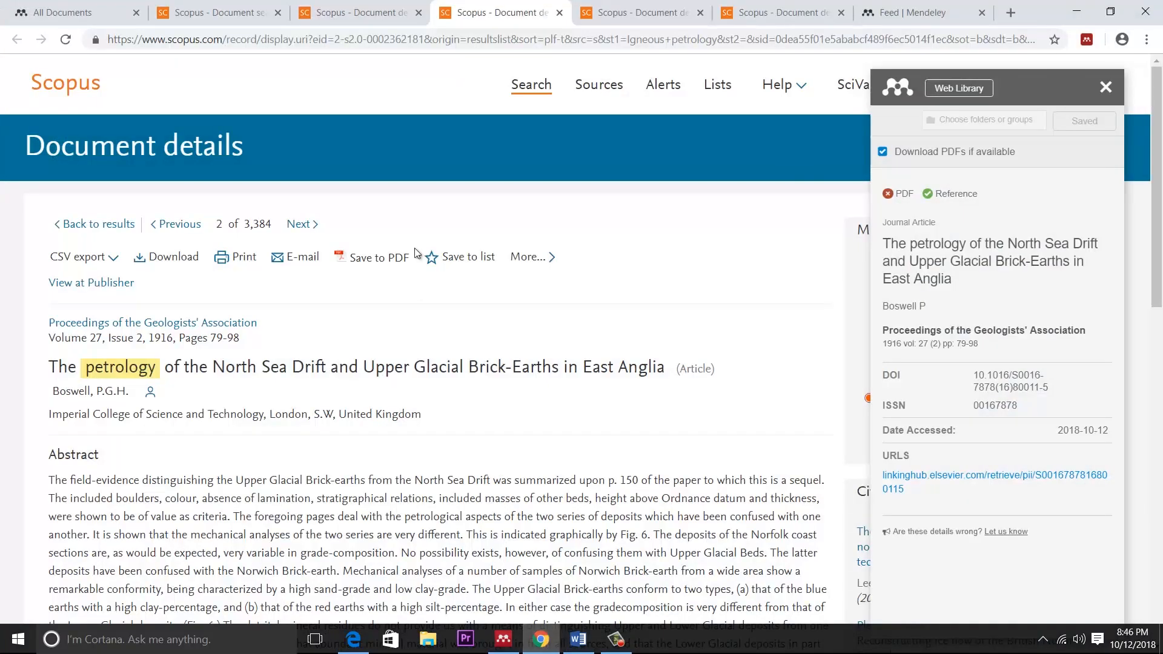
left_click(57, 12)
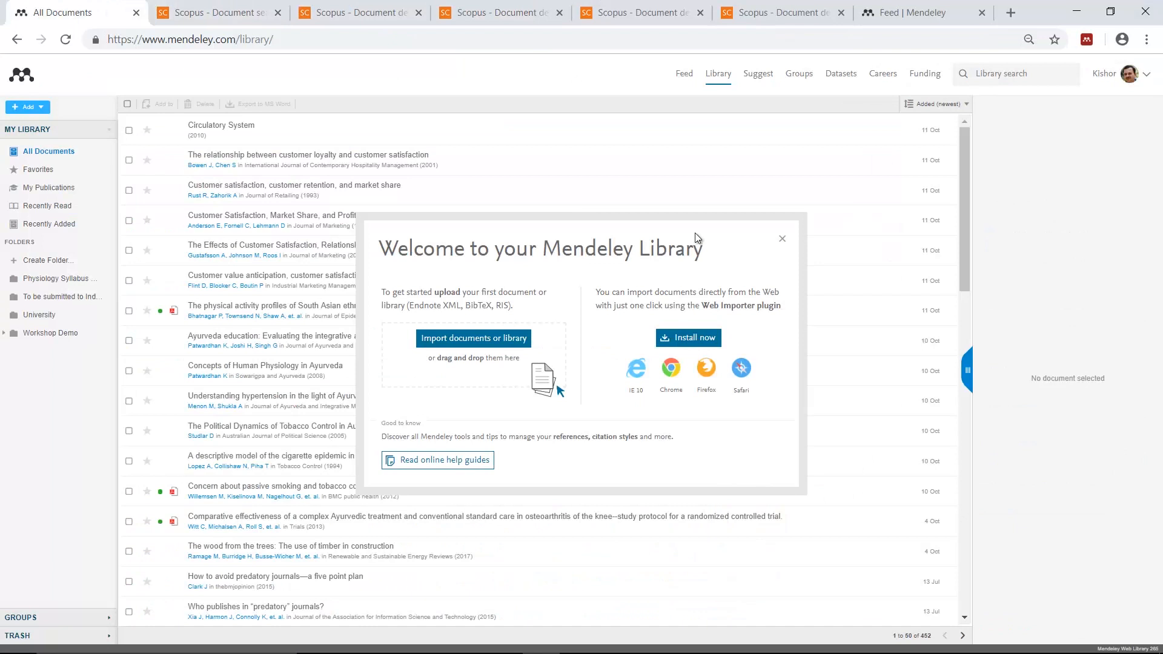
left_click(781, 239)
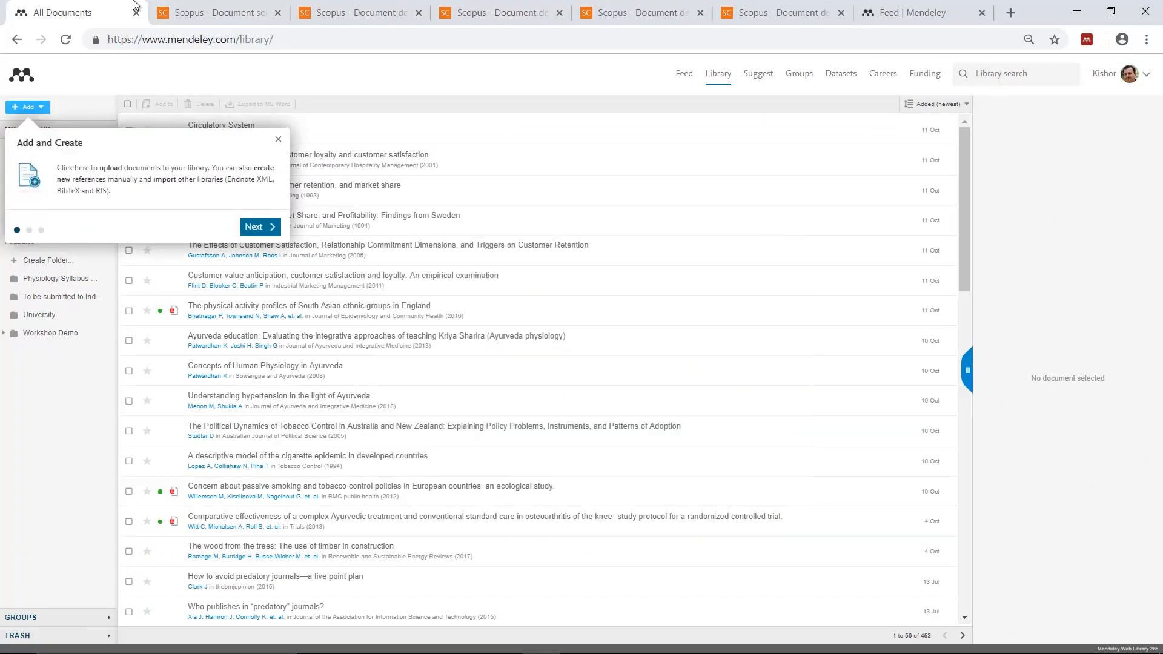
left_click(178, 15)
left_click(464, 16)
left_click(533, 13)
left_click(629, 14)
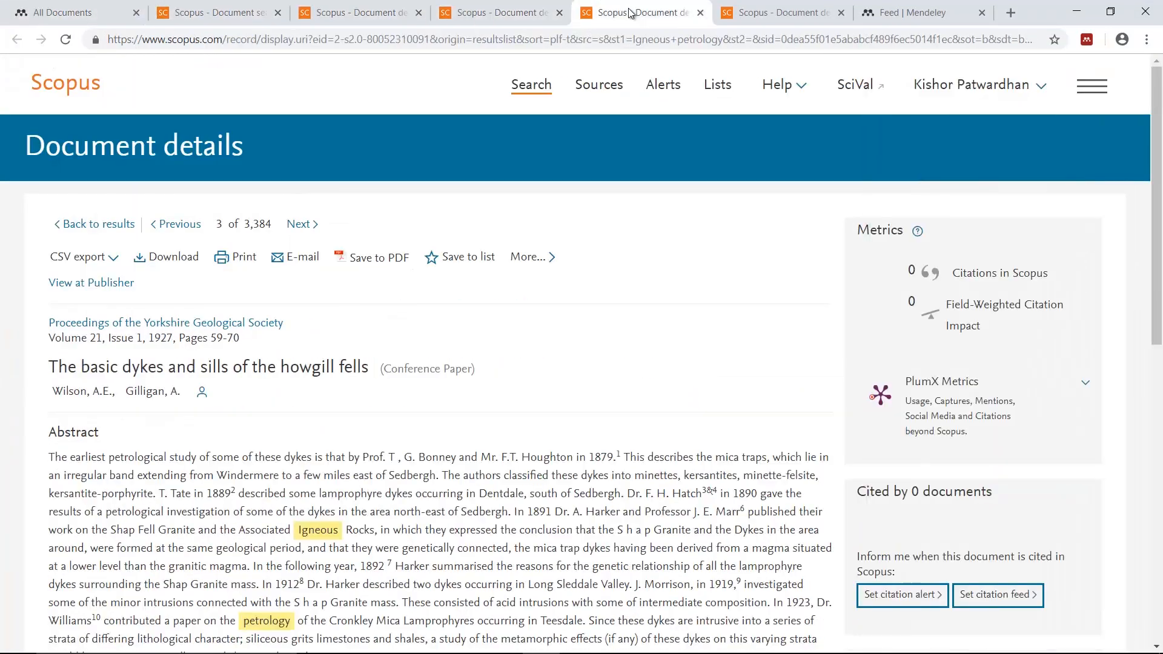
left_click(775, 13)
left_click(904, 12)
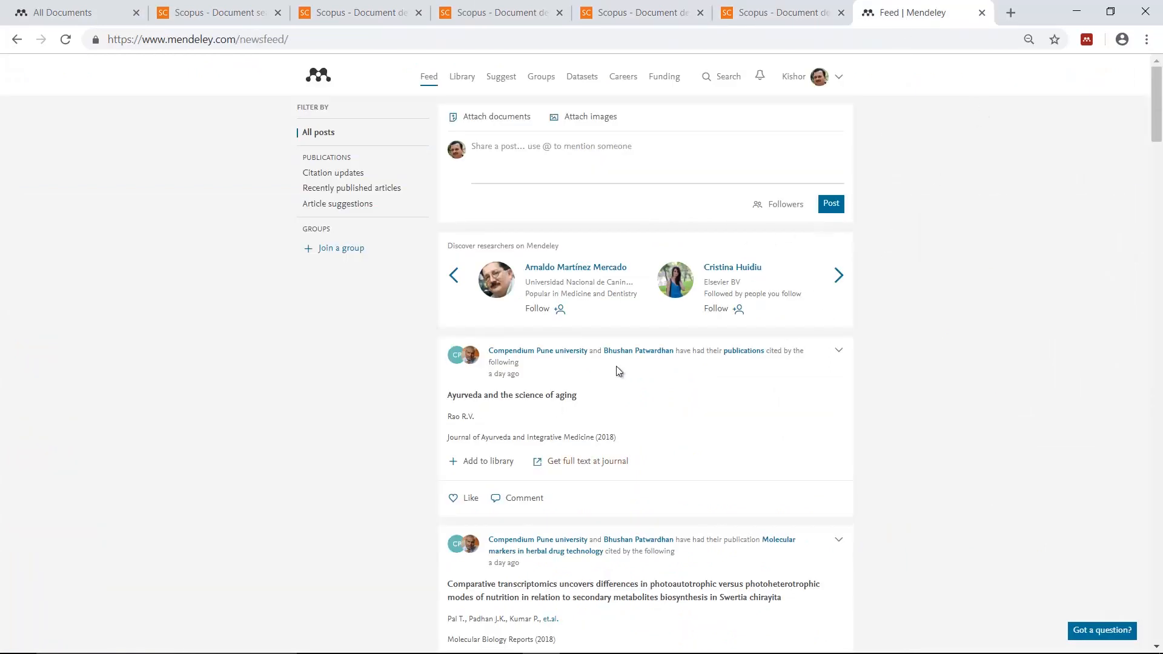
Open the Mendeley web library from the feed page, dismiss the Add and Create tip, and check the document list for the saved references
left_click(461, 78)
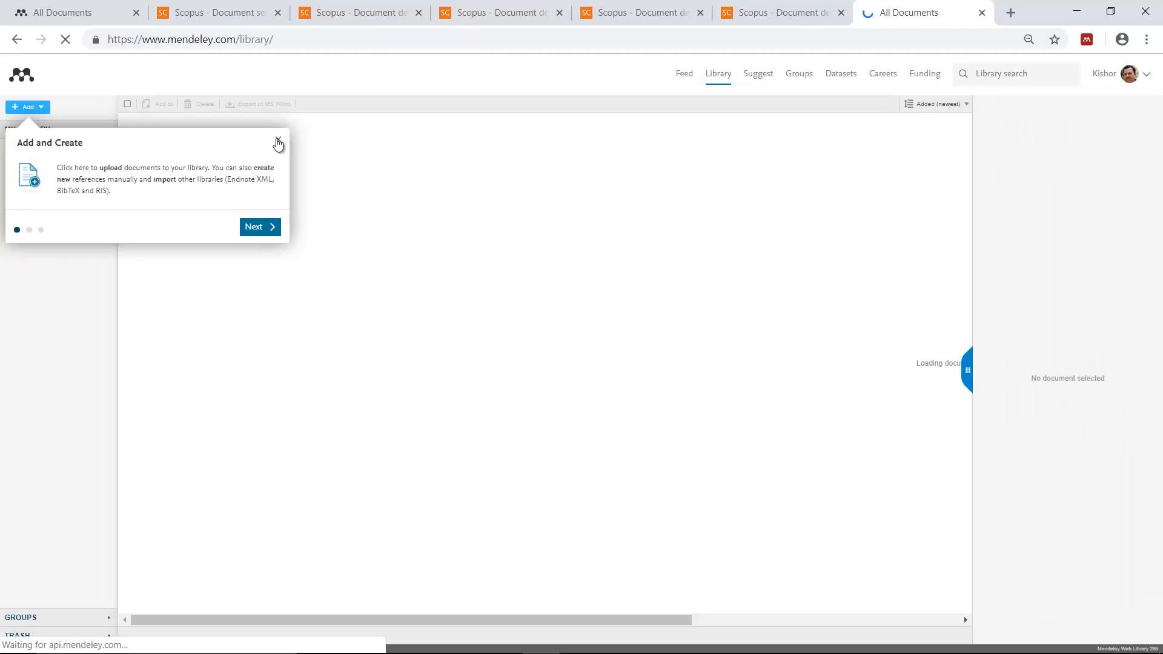
left_click(278, 143)
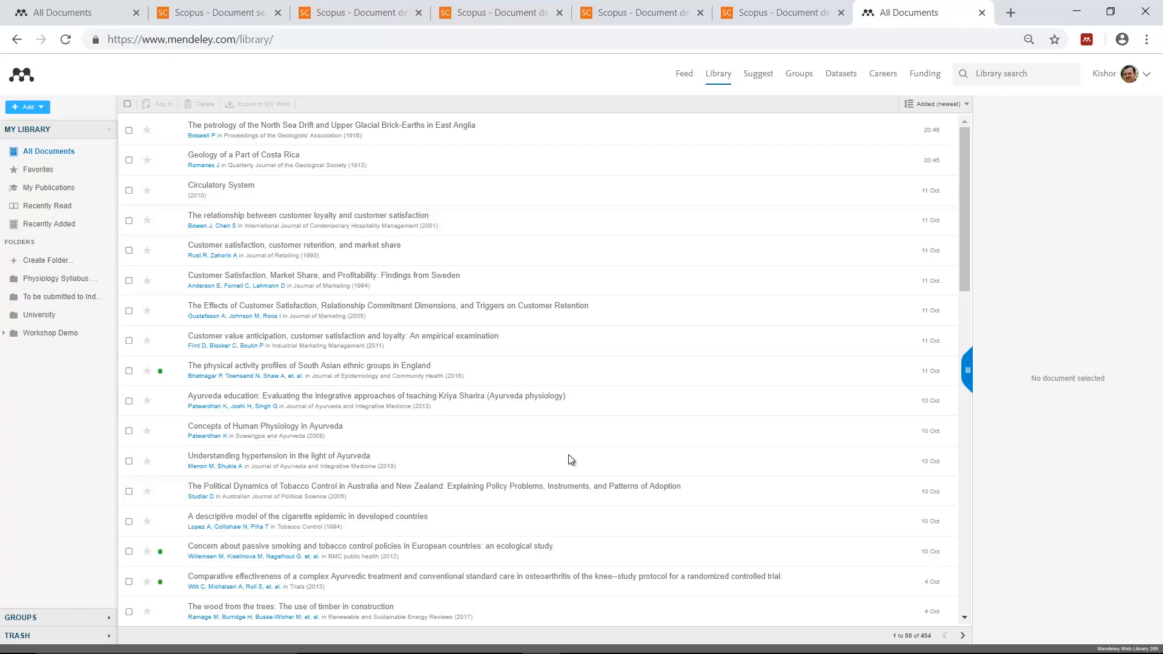
left_click_drag(965, 256, 948, 237)
scroll(229, 373, "up", 4)
scroll(448, 407, "down", 4)
scroll(455, 412, "up", 4)
Switch to Mendeley Desktop and start adding a new document entry manually
left_click(1075, 11)
left_click(537, 639)
left_click(1076, 11)
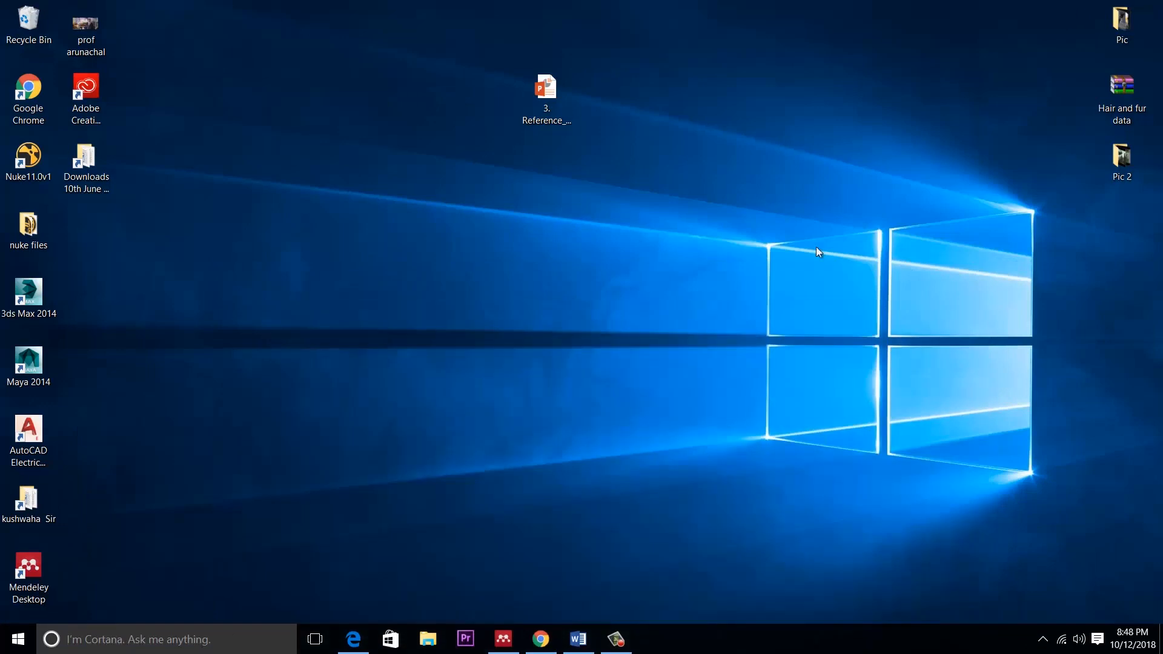
left_click(503, 639)
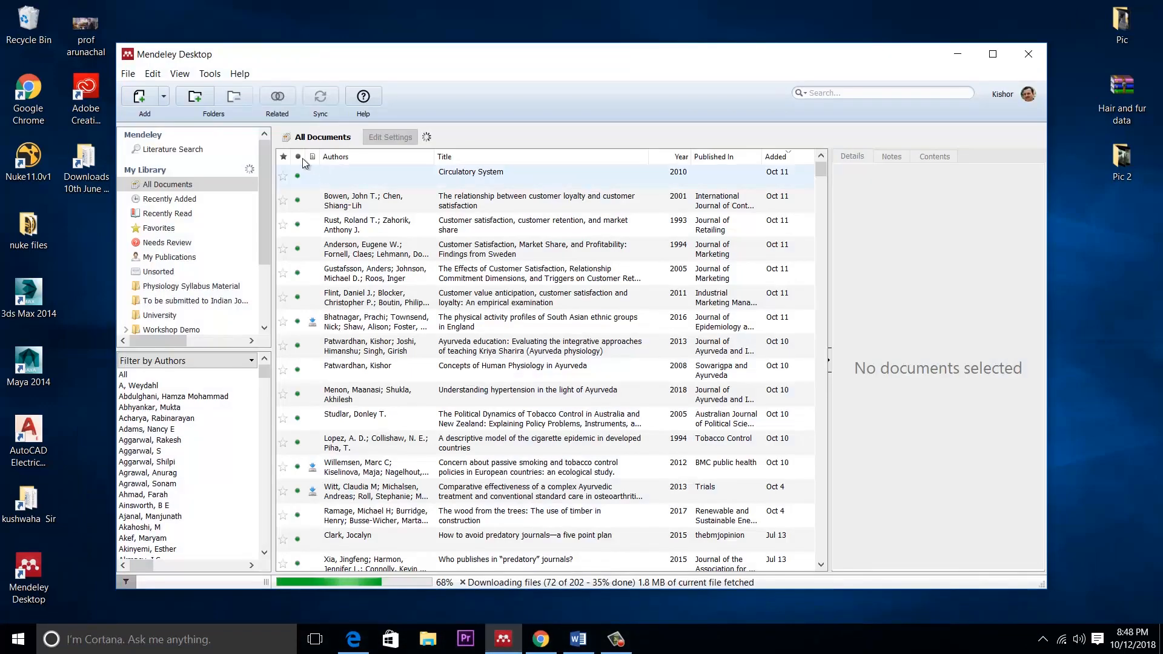
left_click(163, 97)
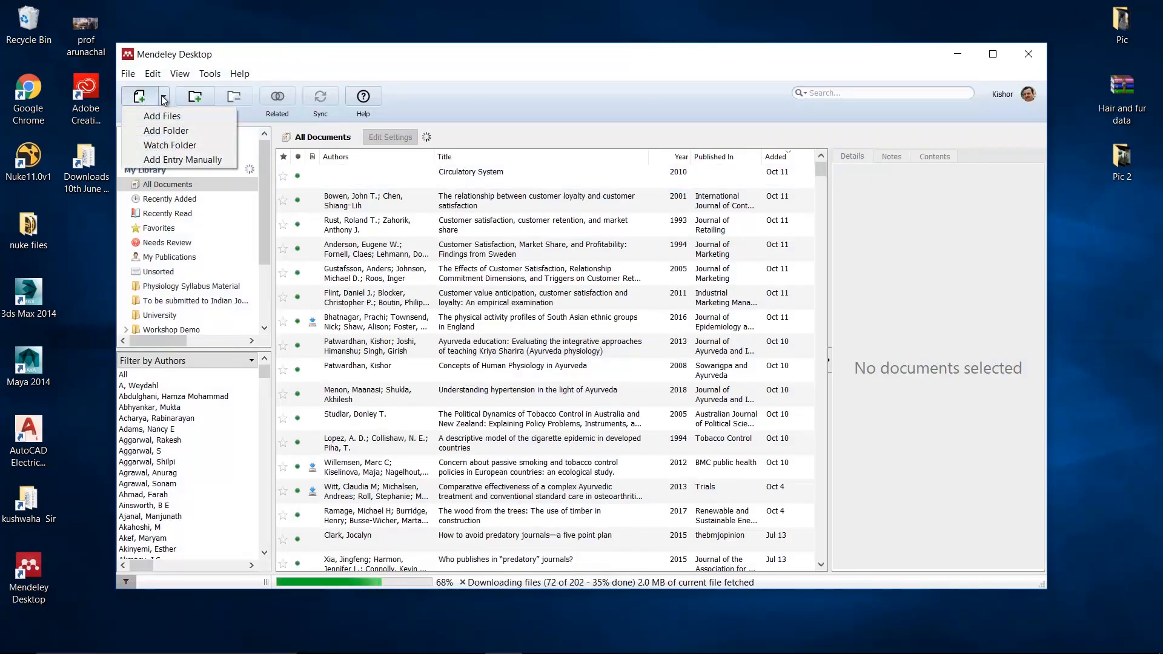
left_click(179, 160)
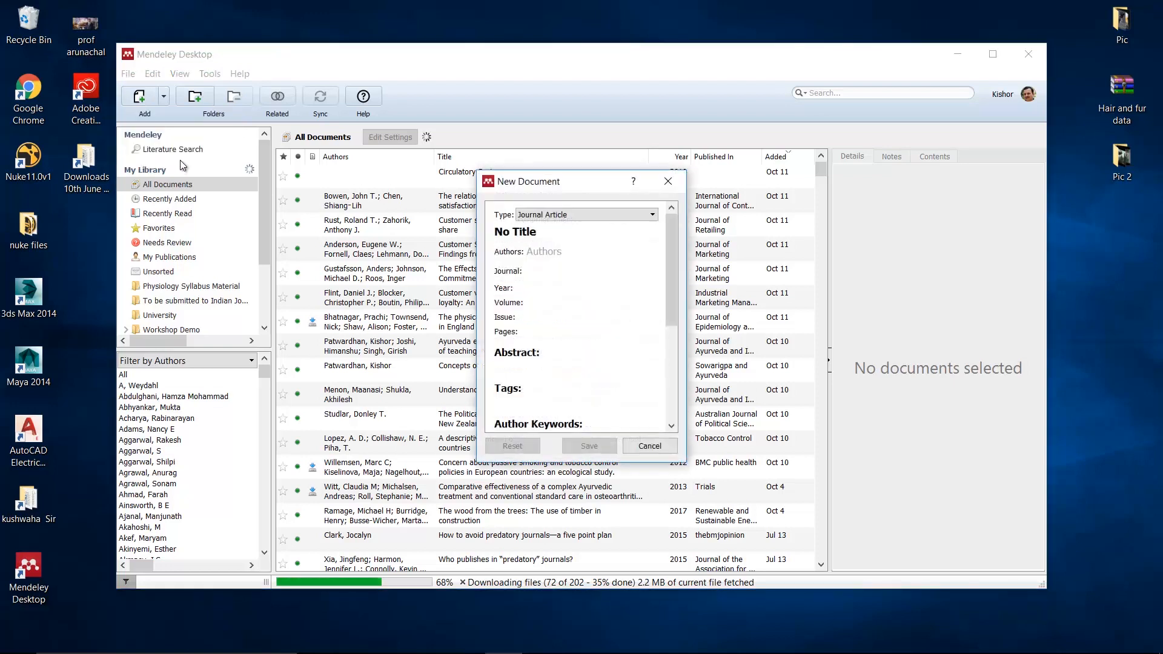
Try the Computer Program and Book Section types for the new document, and set its type to Book
left_click(652, 215)
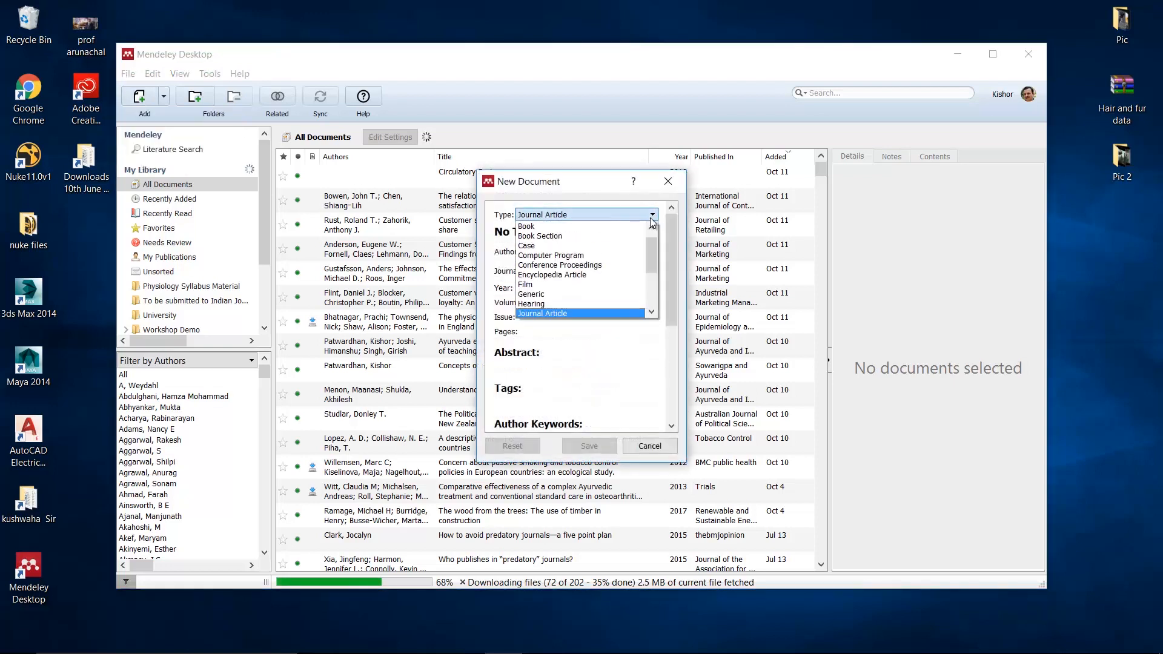
mouse_move(651, 258)
left_mouse_down()
mouse_move(652, 241)
mouse_move(652, 296)
mouse_move(652, 262)
left_mouse_up()
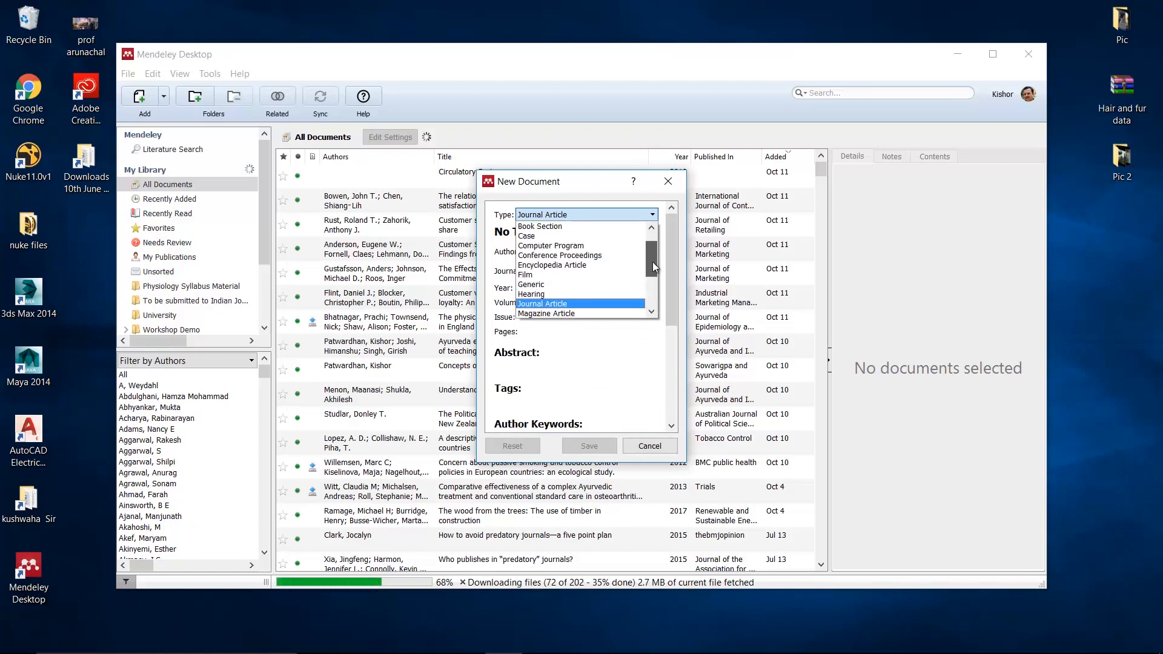
left_click(565, 246)
left_click(569, 214)
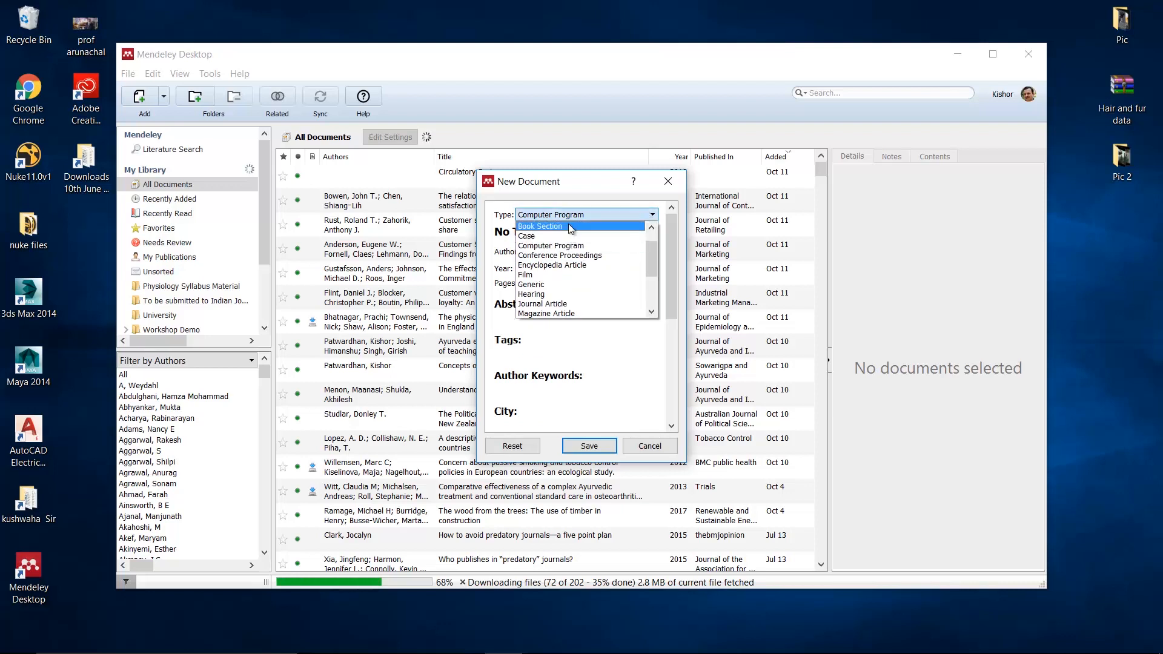
left_click(570, 226)
left_click(652, 215)
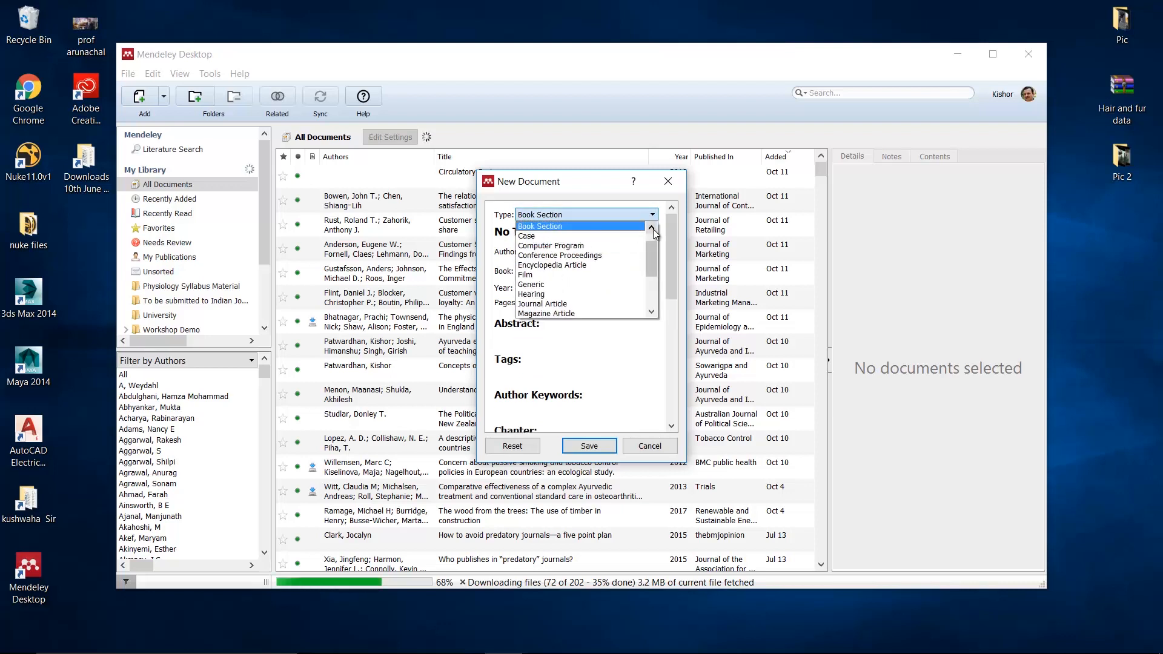
left_click(652, 229)
left_click(652, 228)
left_click(563, 235)
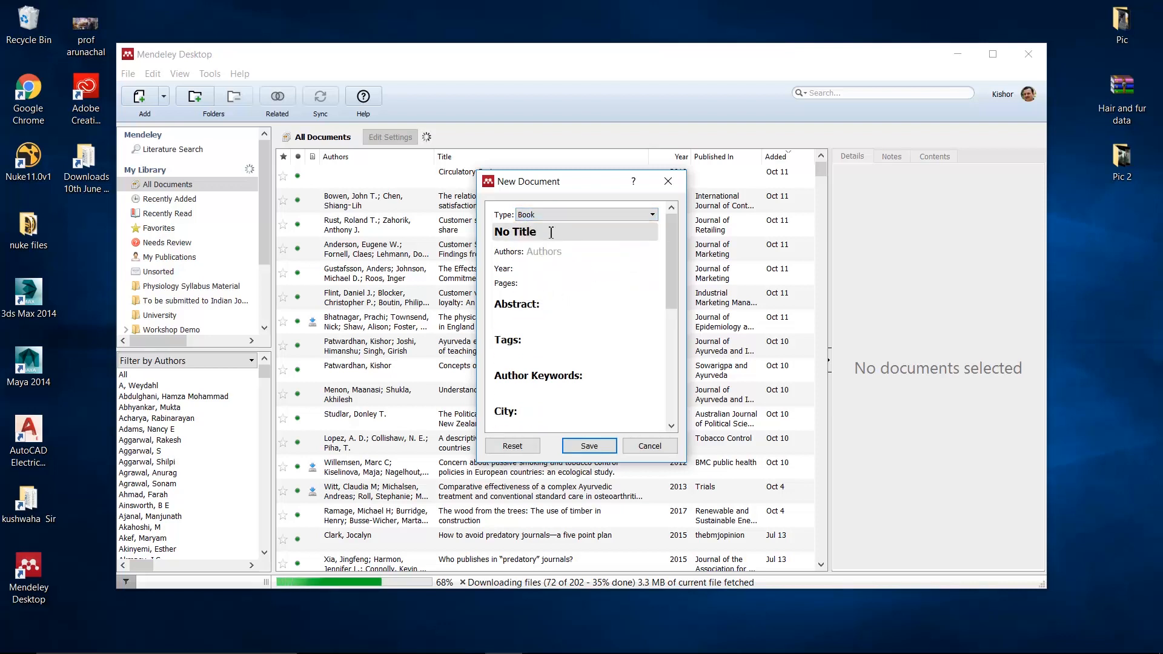
Enter "gEOLOGY" as the title of the new book entry
left_click(550, 233)
key("BackSpace")
key("BackSpace")
key("BackSpace")
key("BackSpace")
key("BackSpace")
key("BackSpace")
key("BackSpace")
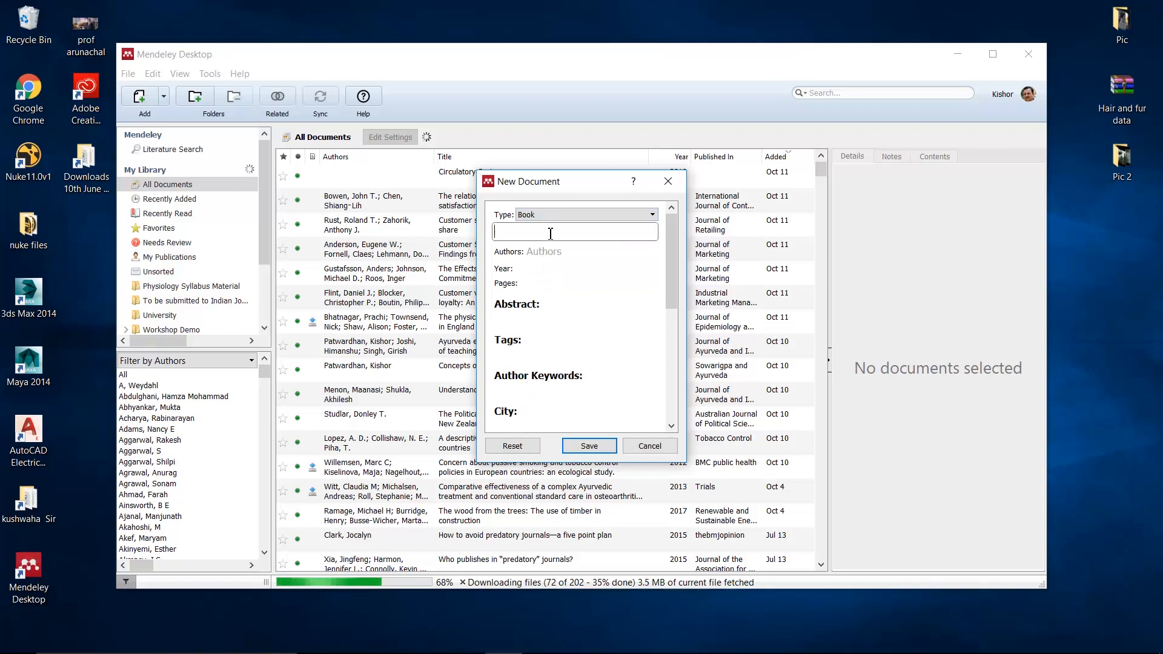
type("gEOLOG")
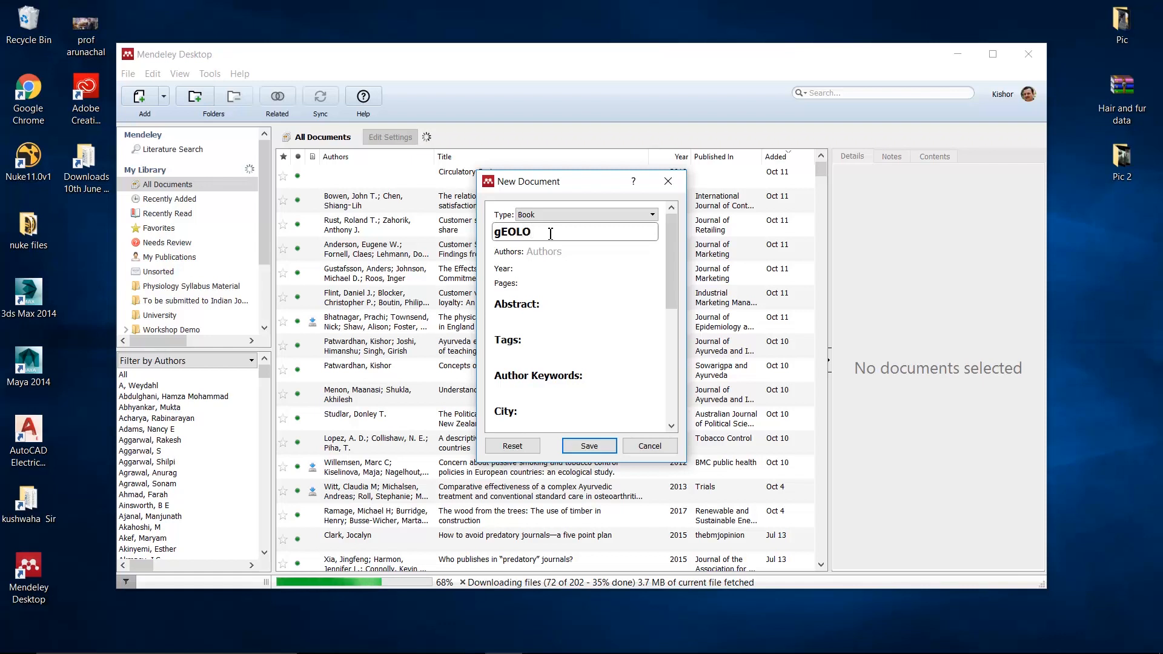
Examine the remaining fields of the new book entry, from authors to files, and close the form without saving
left_click(564, 250)
left_click(563, 269)
left_click(559, 284)
left_click(555, 304)
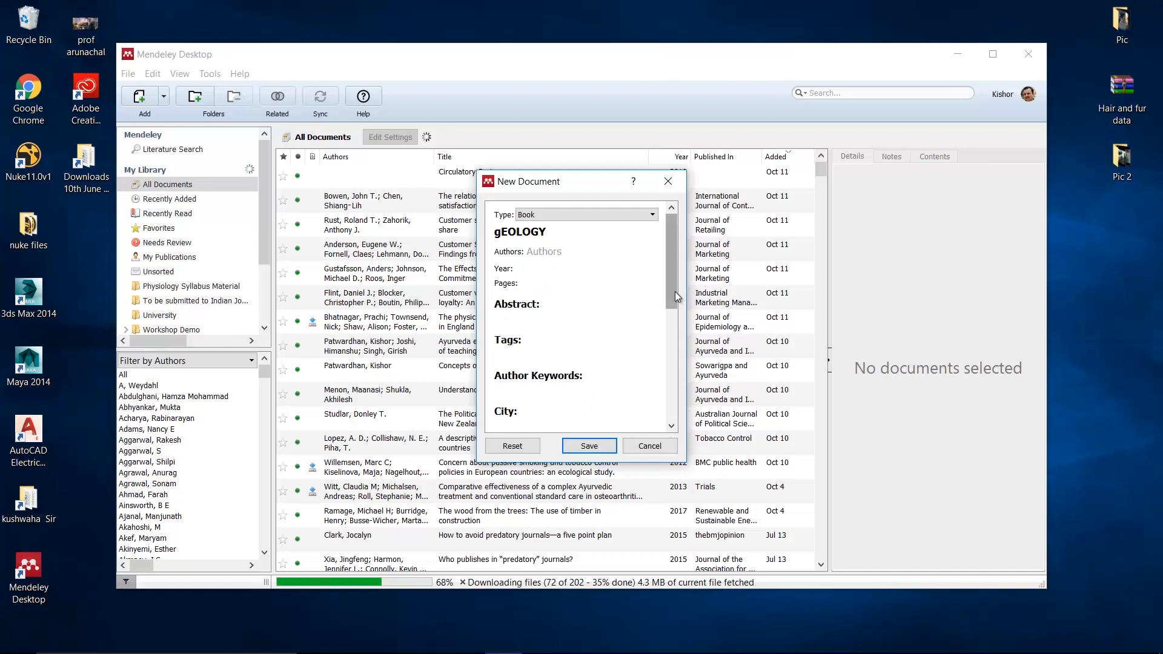
left_click_drag(672, 292, 672, 403)
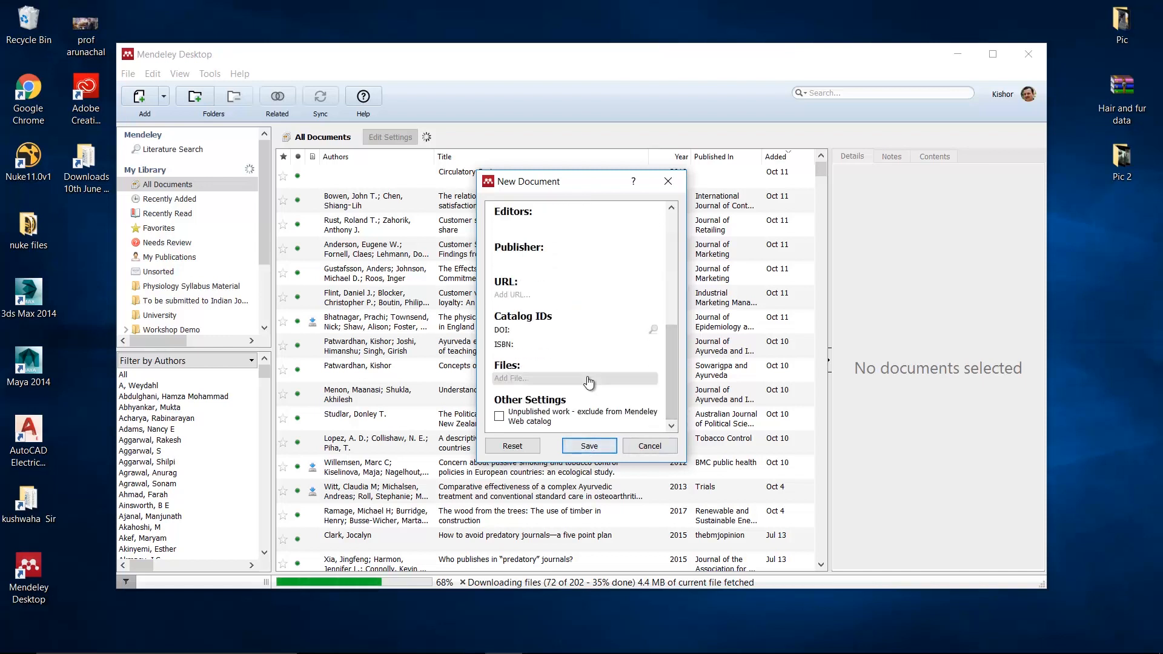
scroll(596, 389, "up", 5)
scroll(611, 389, "up", 2)
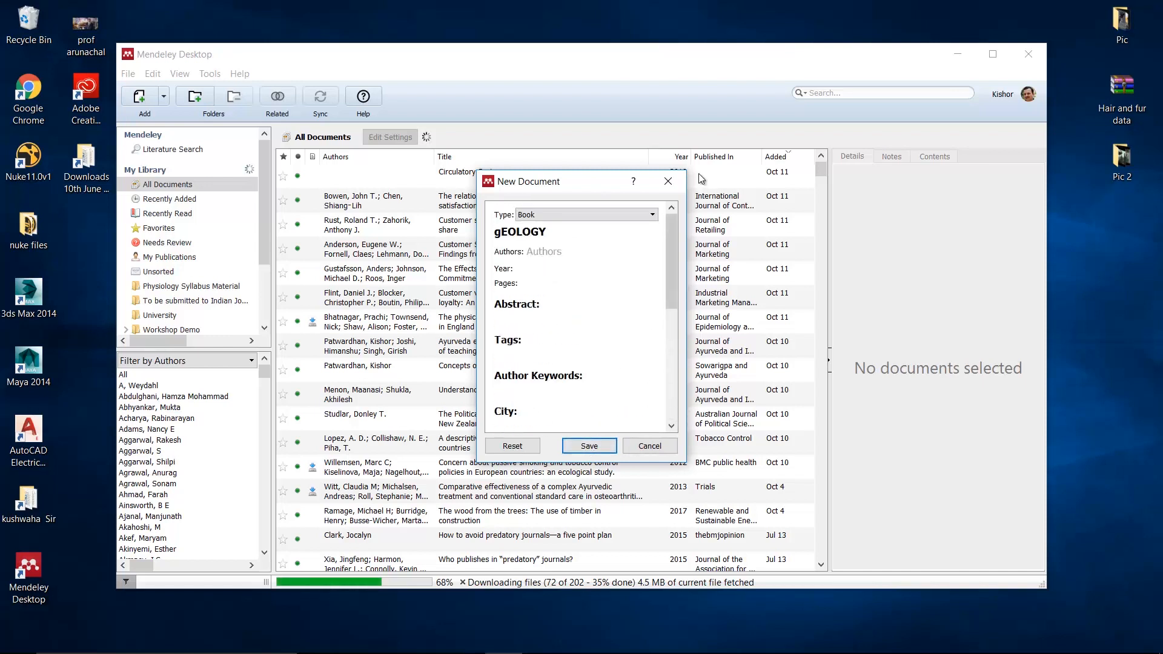
left_click(664, 179)
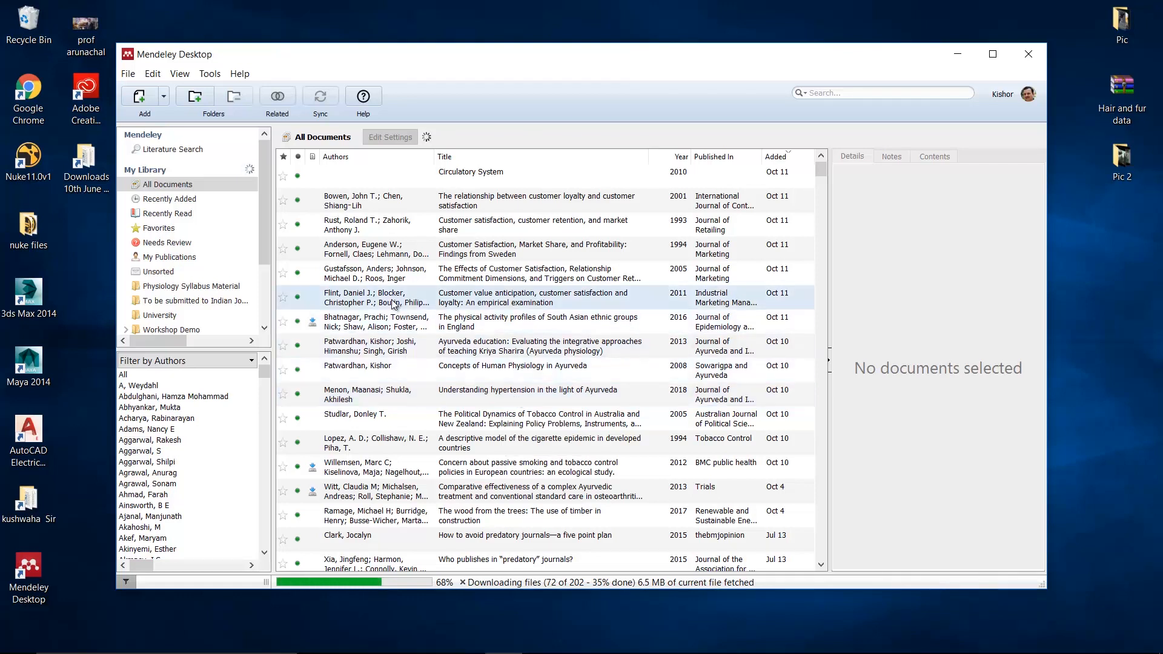
Display the library as formatted citations and set the citation style to American Medical Association
left_click(157, 76)
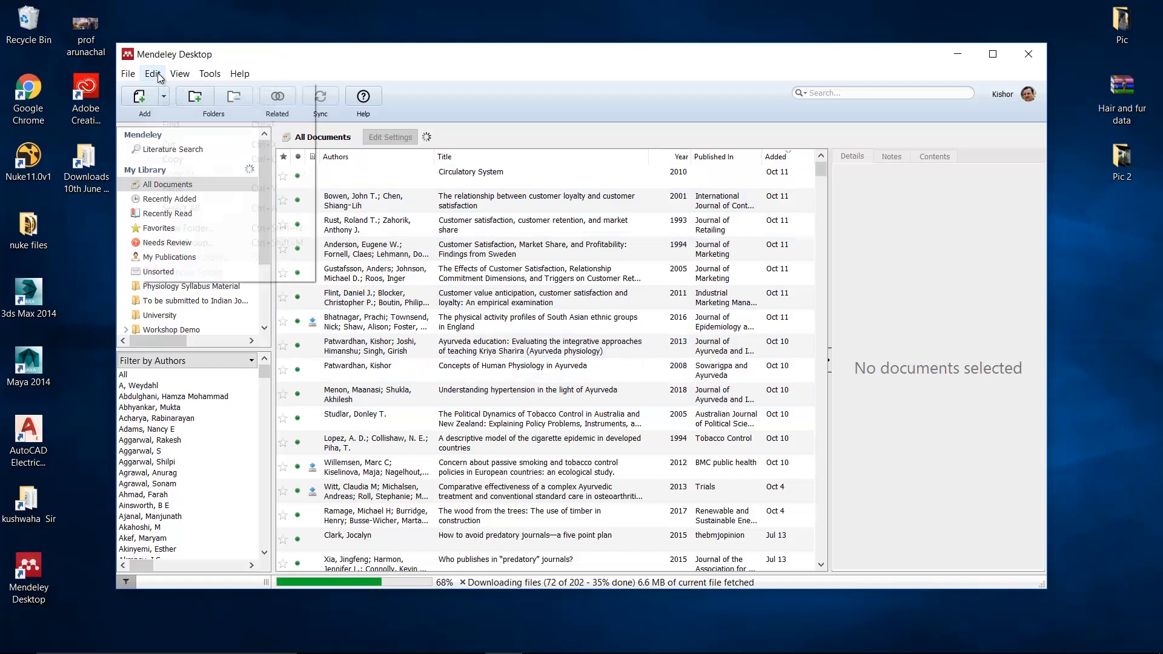
mouse_move(176, 75)
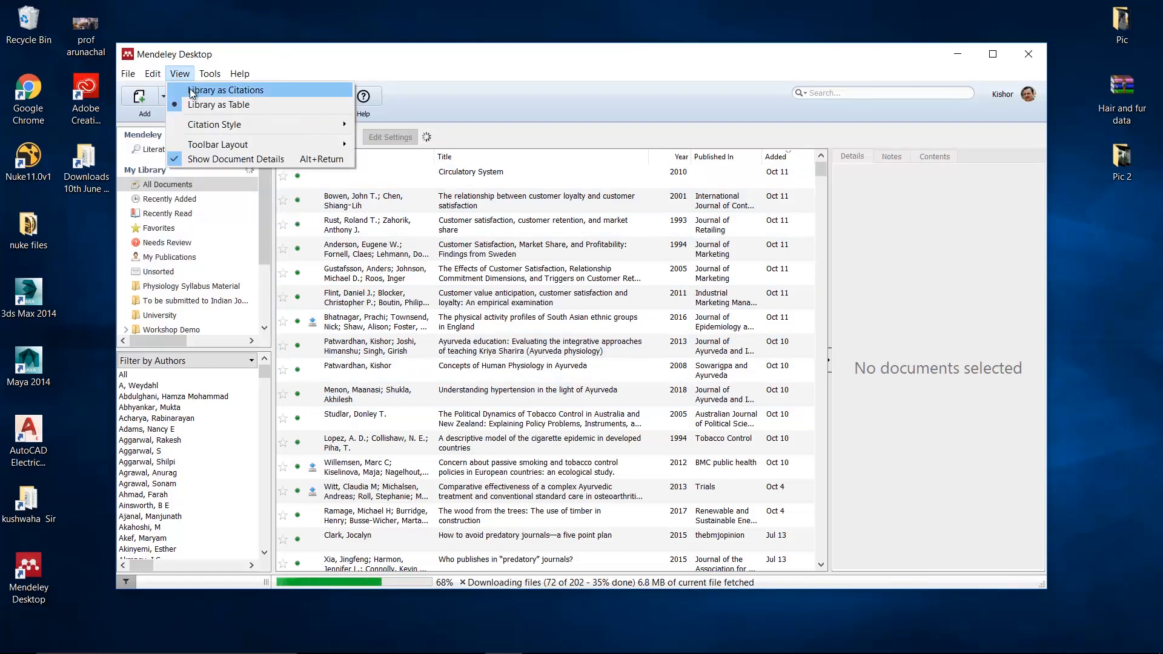
left_click(191, 91)
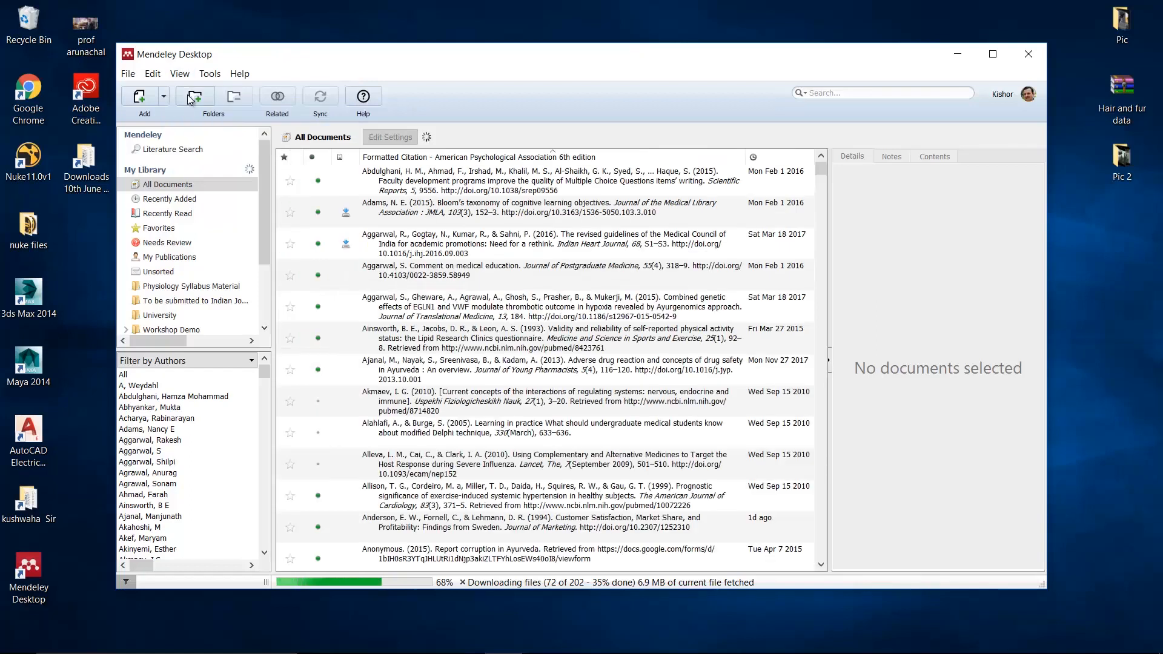
left_click(180, 74)
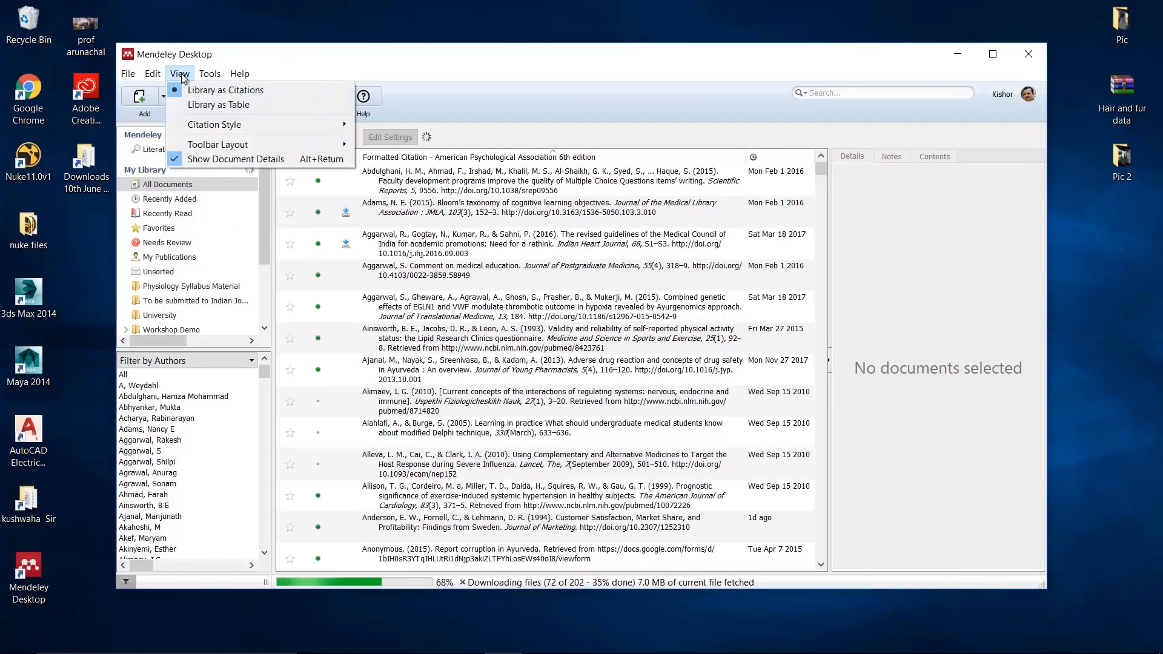
mouse_move(203, 124)
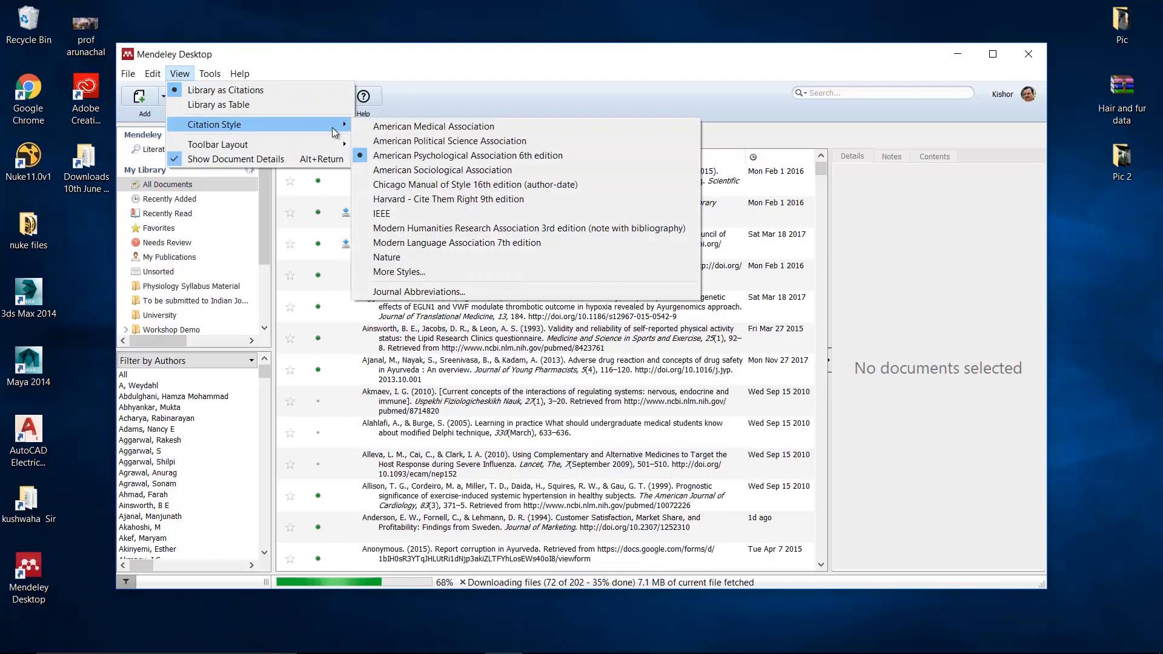
left_click(419, 127)
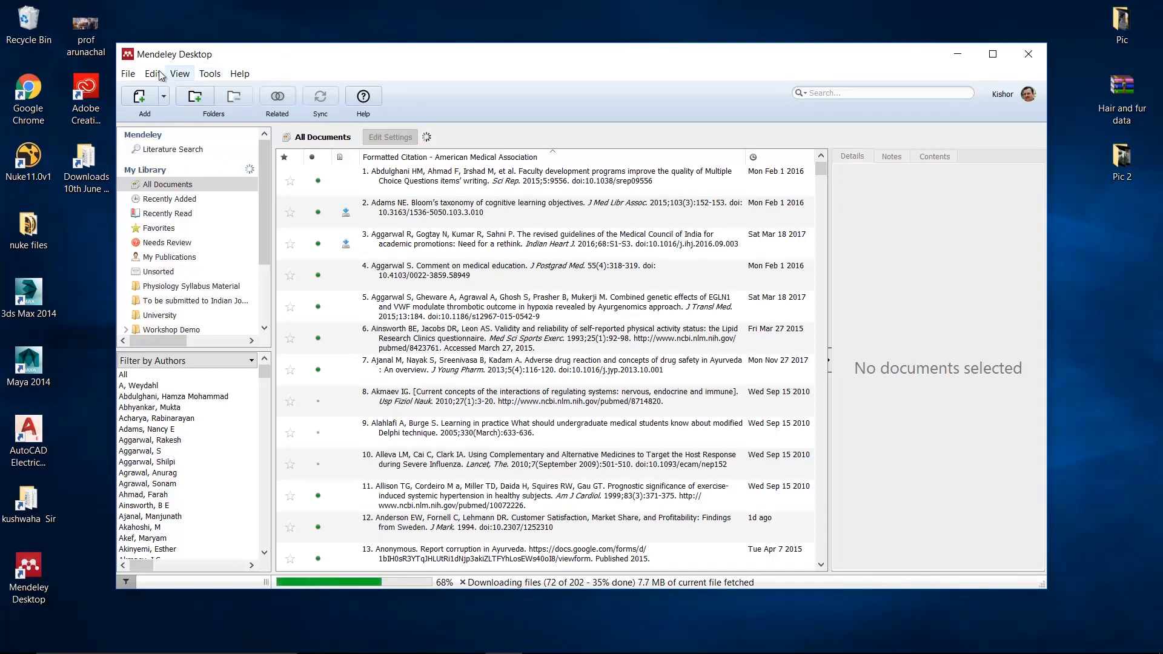
Return the library to table view and look over the document details, web importer and MS Word plugin options
left_click(179, 73)
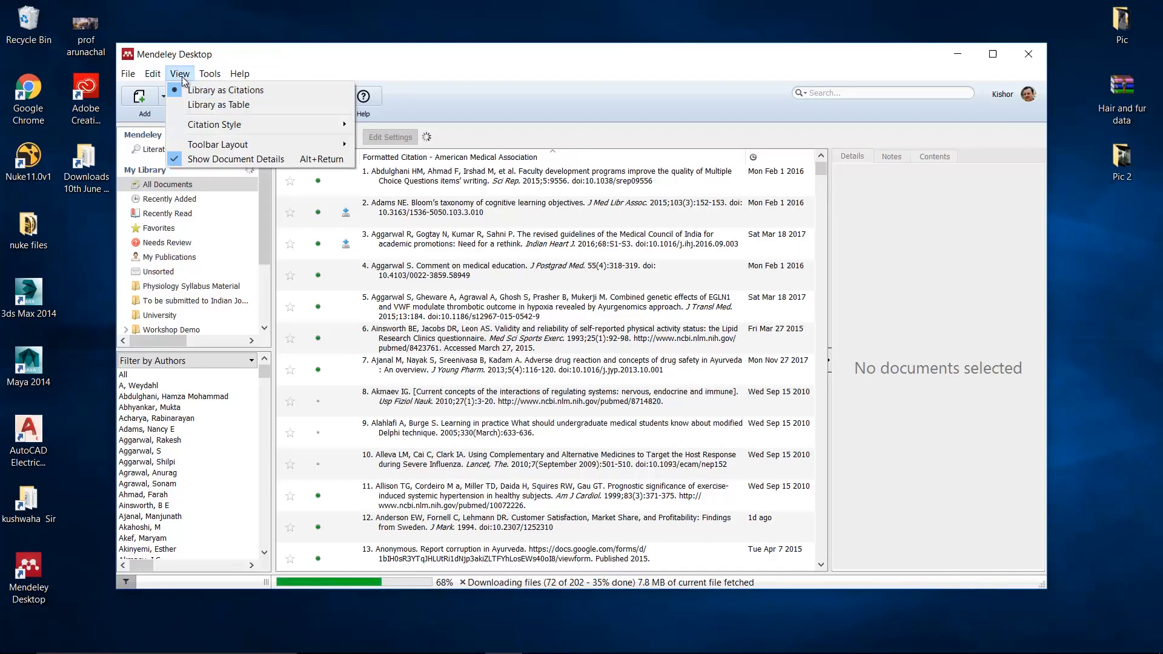
left_click(204, 106)
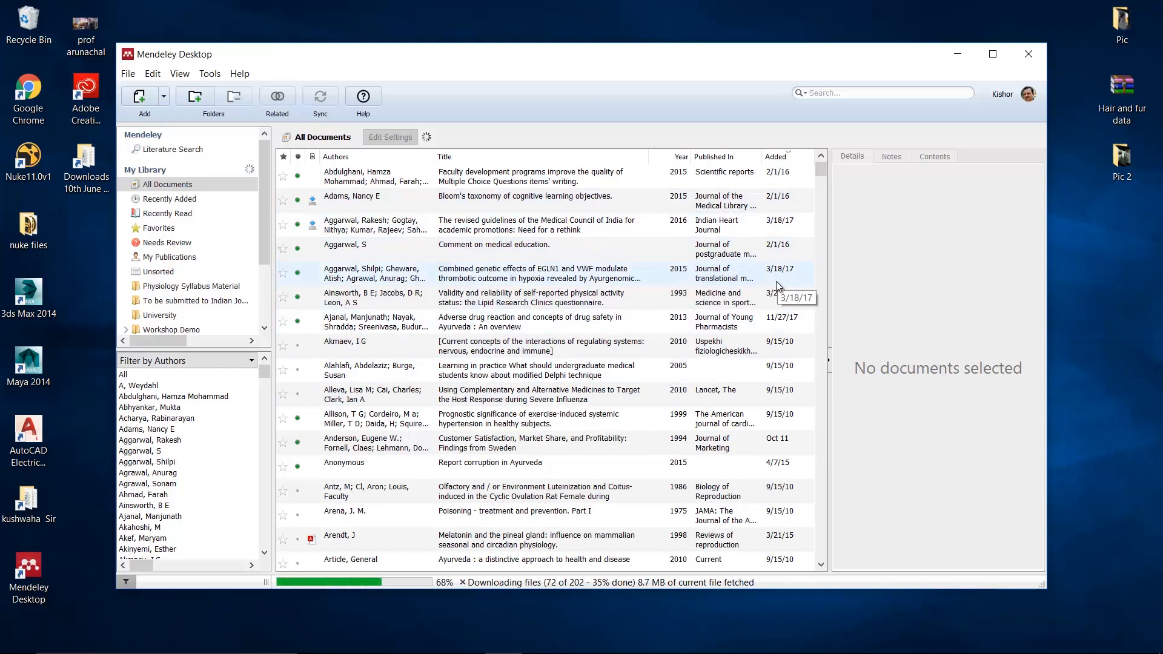
left_click(189, 76)
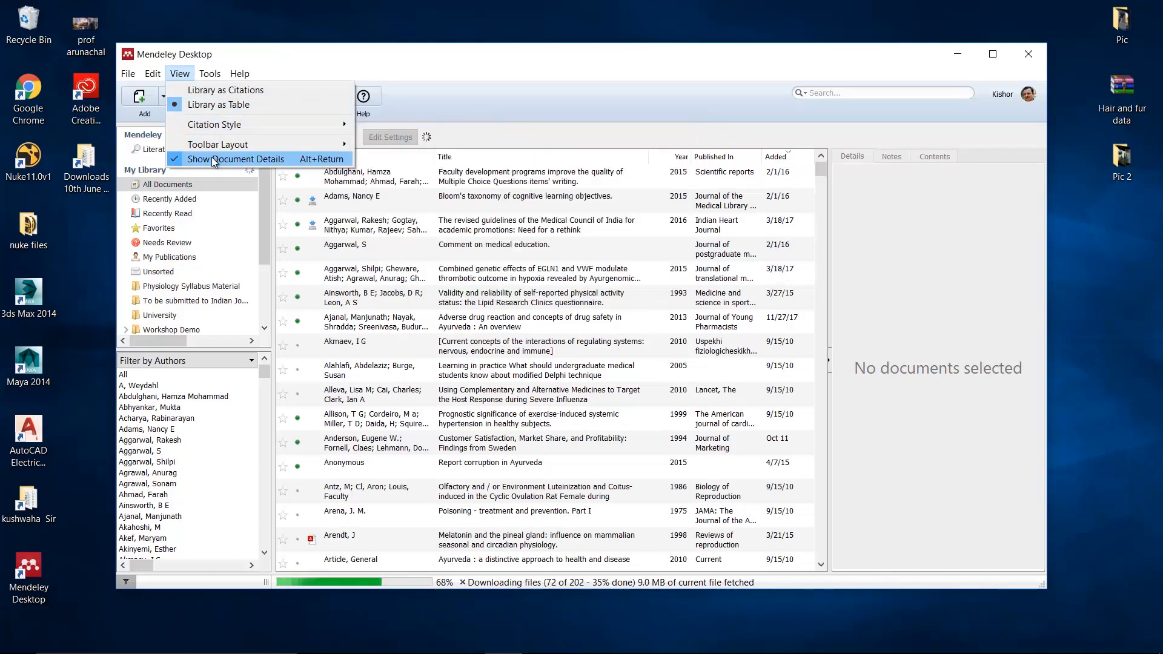
left_click(210, 74)
left_click(210, 73)
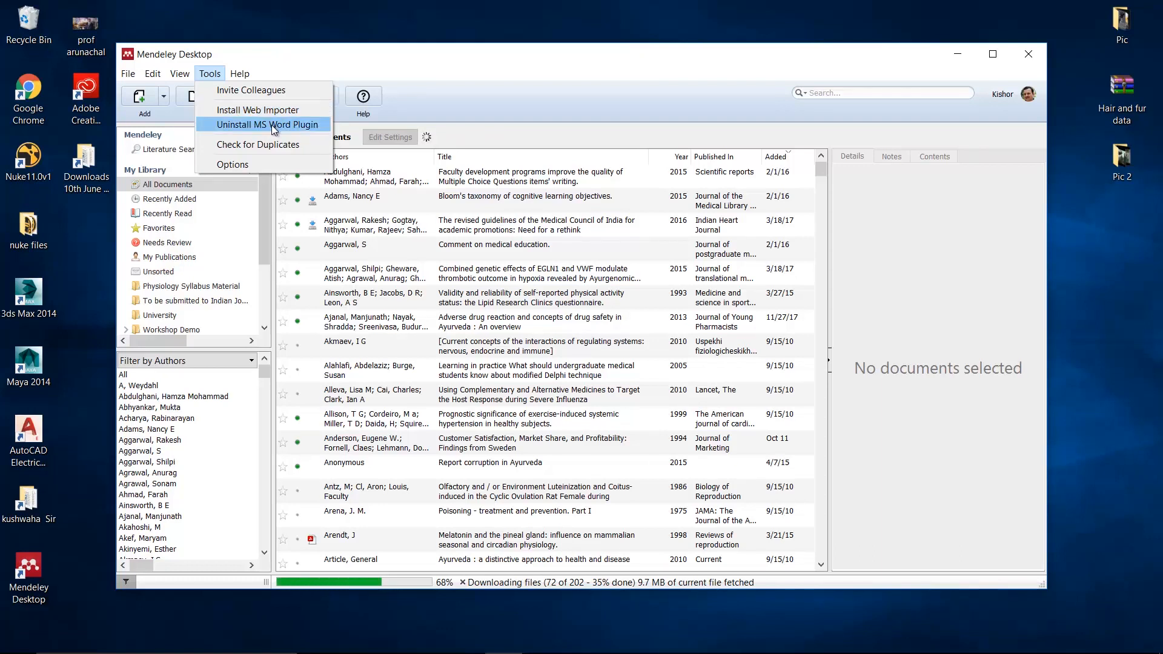
Open the file organizer options and enable organizing files and renaming document files
left_click(245, 163)
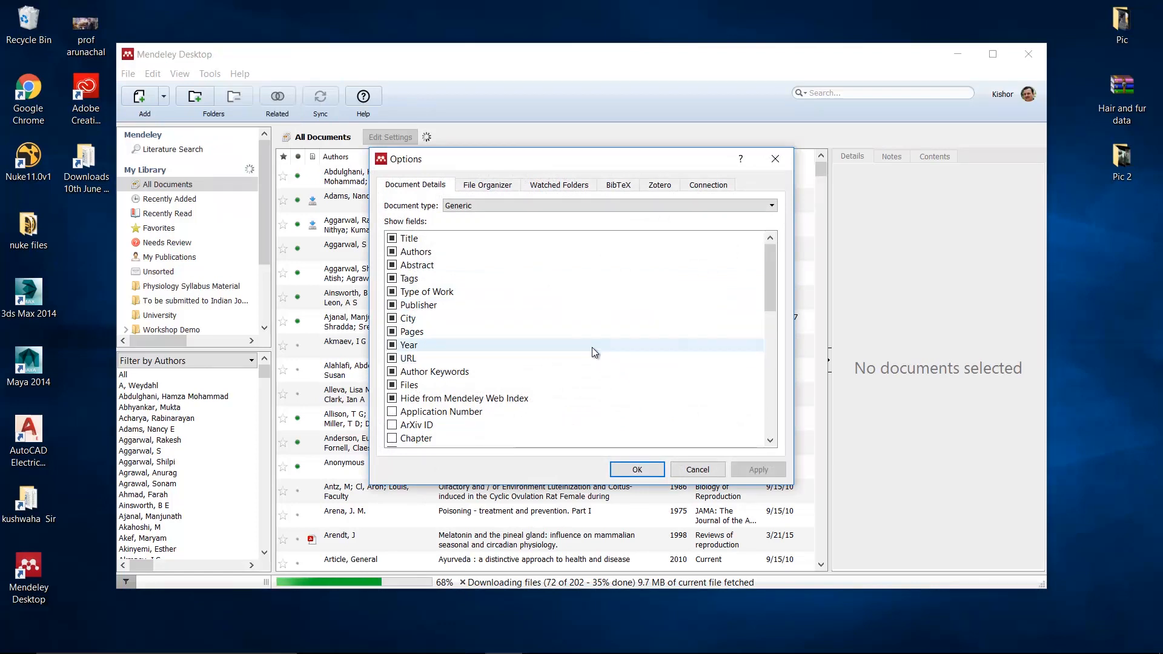
left_click(487, 187)
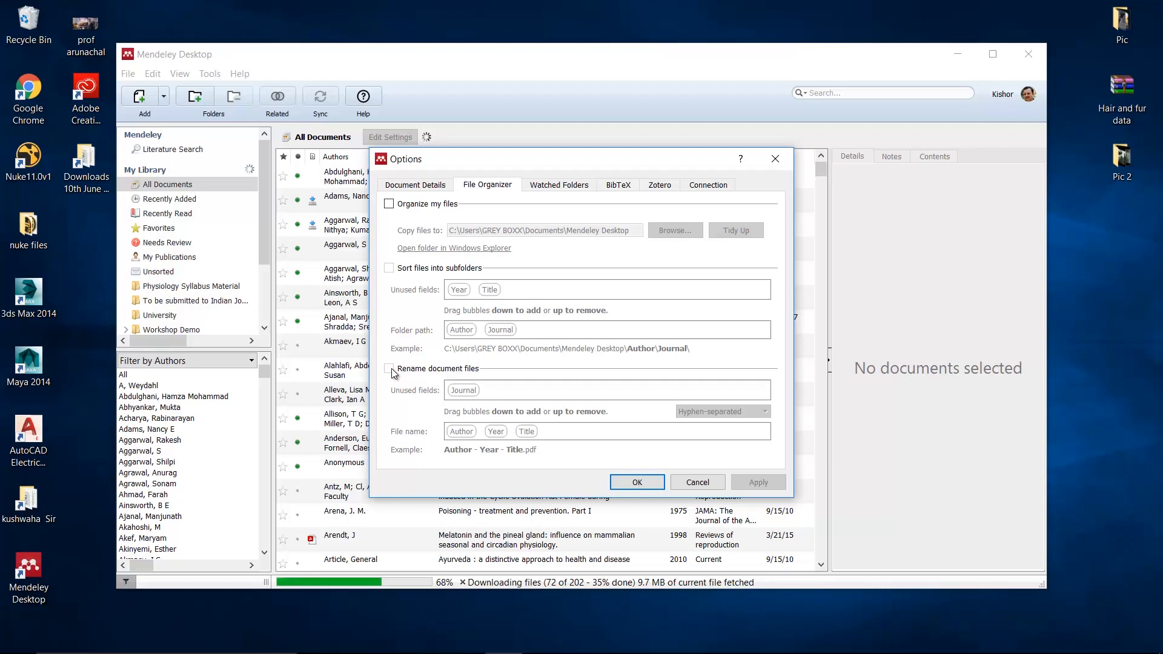
left_click(392, 204)
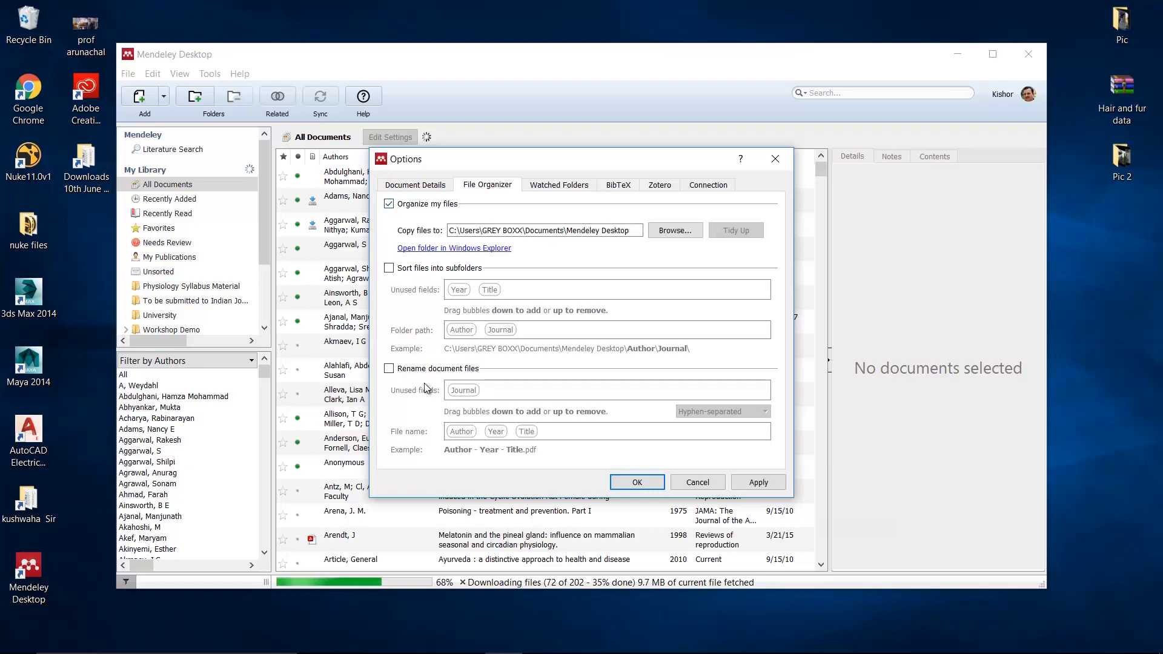
left_click(389, 369)
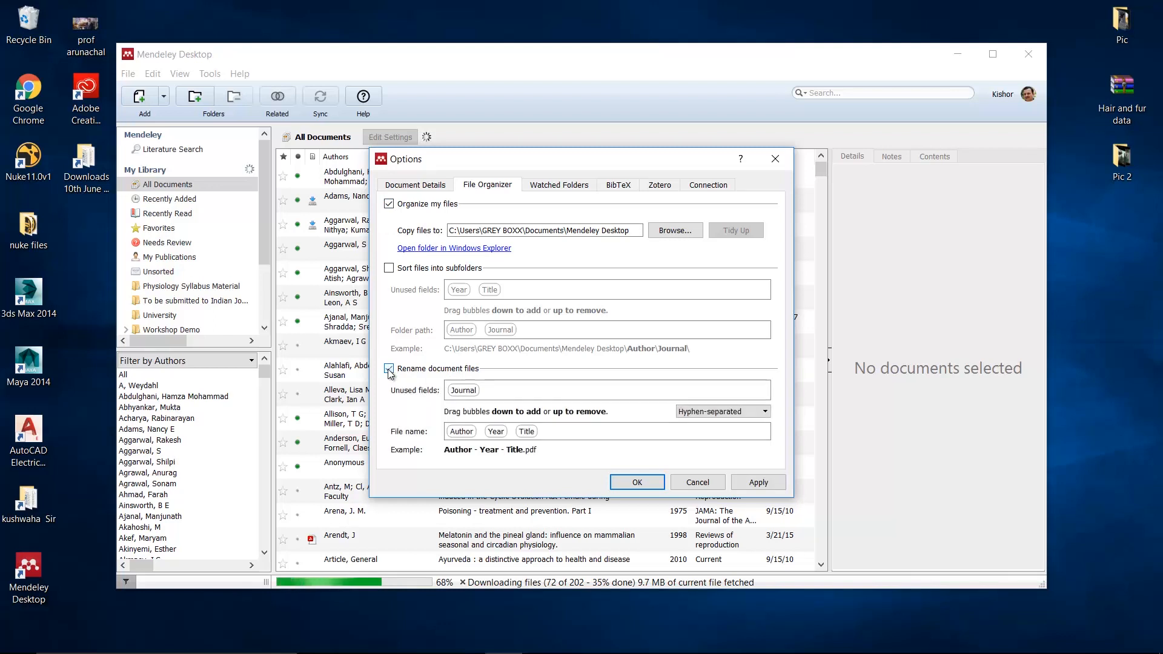
Set the document file name pattern to Author - Year, leaving Title and Journal unused, and apply the options
left_click_drag(460, 392, 542, 427)
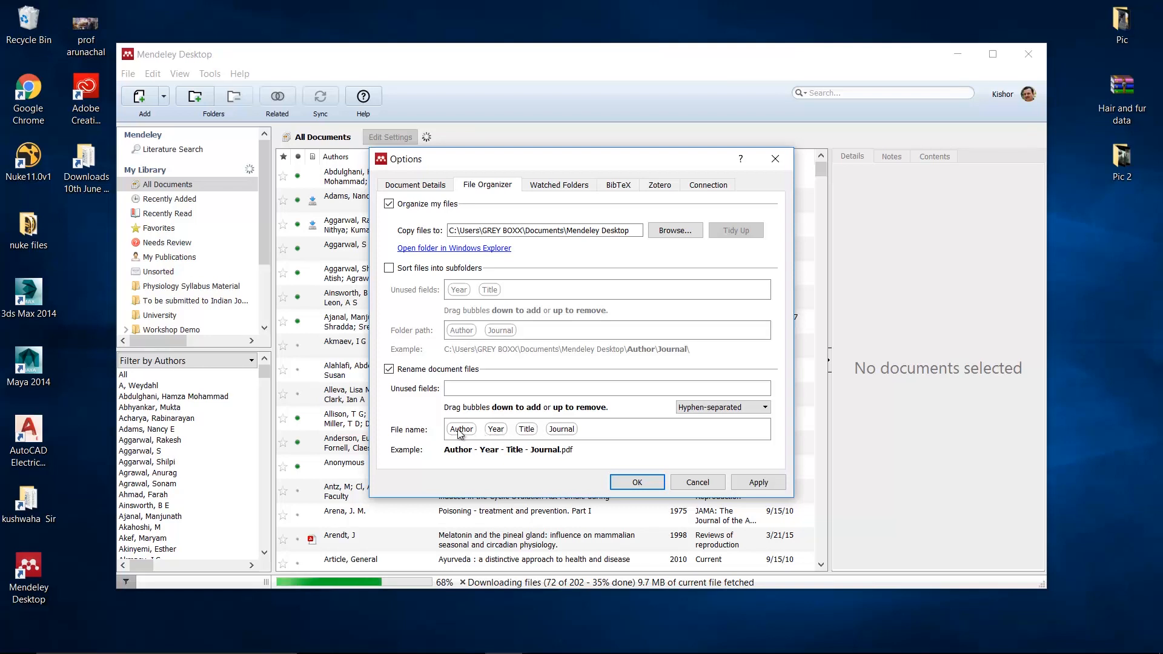
left_click_drag(461, 432, 534, 431)
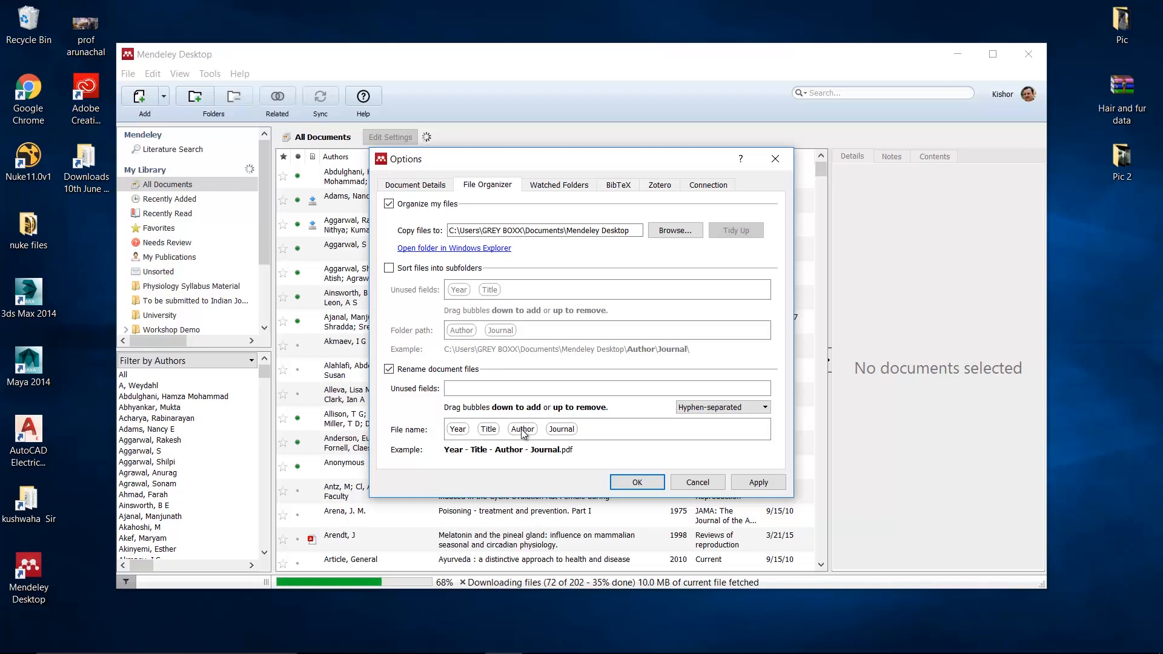
left_click_drag(566, 432, 579, 378)
left_click_drag(490, 431, 499, 373)
left_click_drag(458, 429, 487, 379)
left_click_drag(460, 438, 482, 379)
left_click_drag(488, 428, 516, 380)
left_click_drag(460, 433, 491, 384)
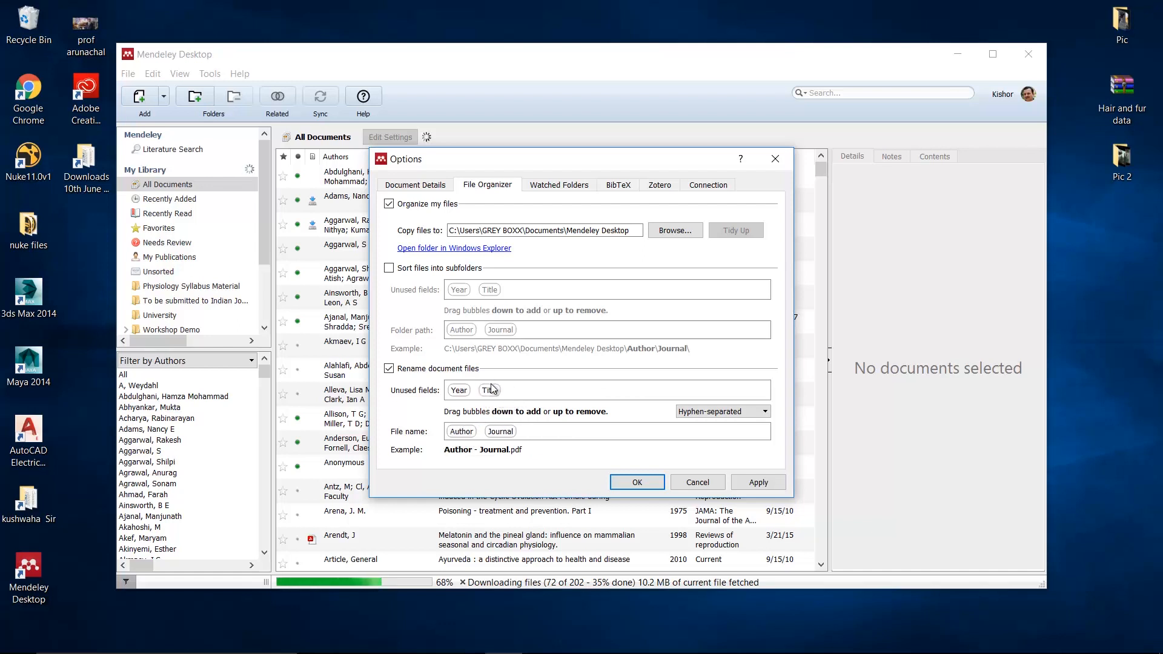
left_click_drag(507, 436, 482, 427)
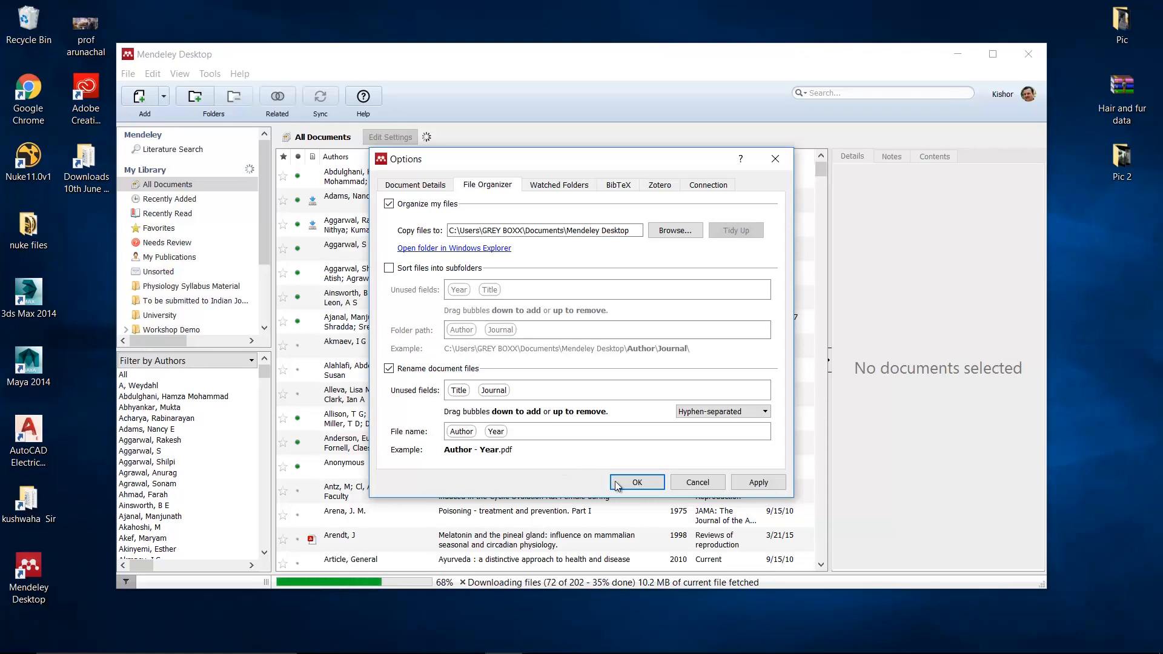
left_click(761, 481)
left_click(645, 481)
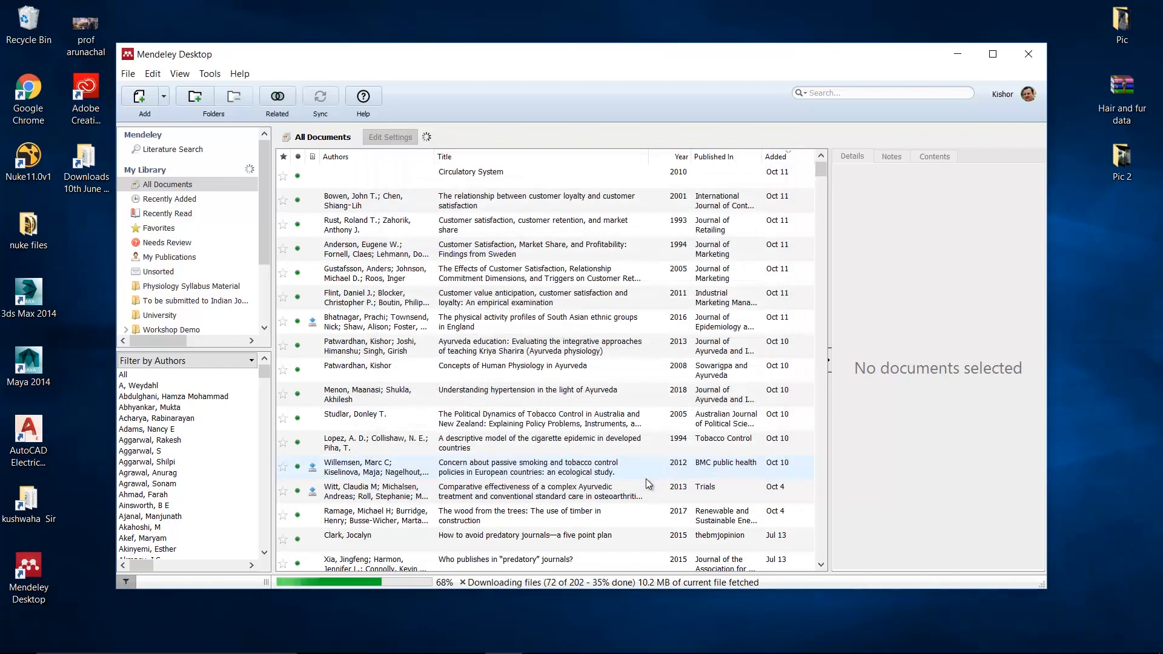
Minimise Mendeley Desktop, search Windows for "documents" and open the Documents folder
left_click(956, 55)
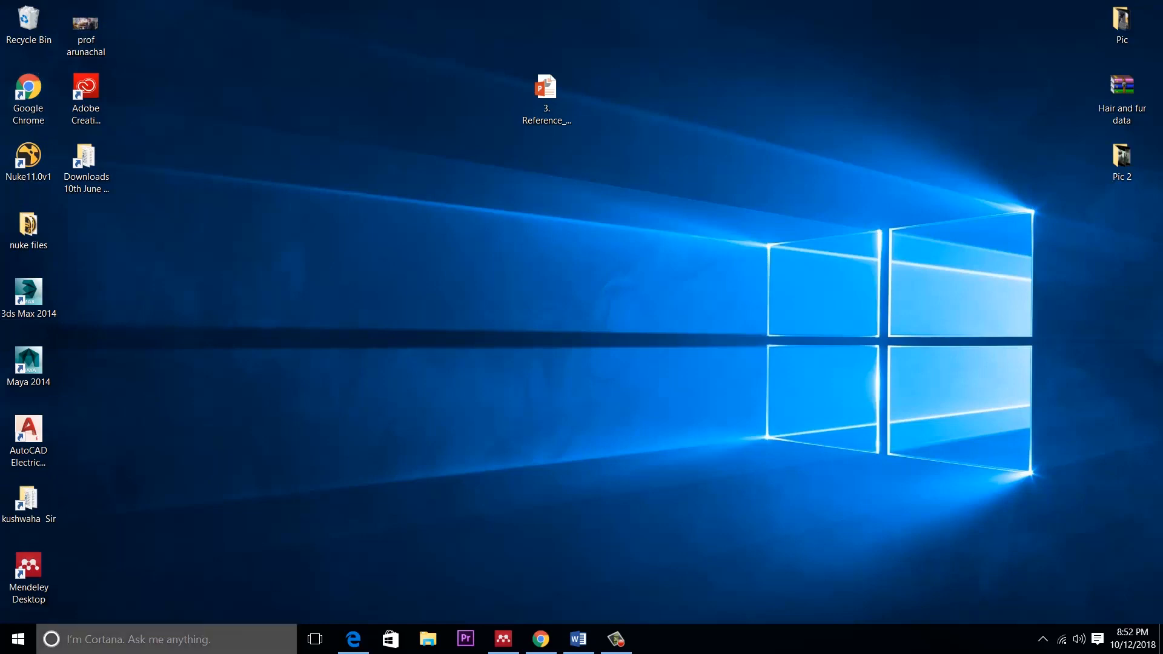
left_click(16, 640)
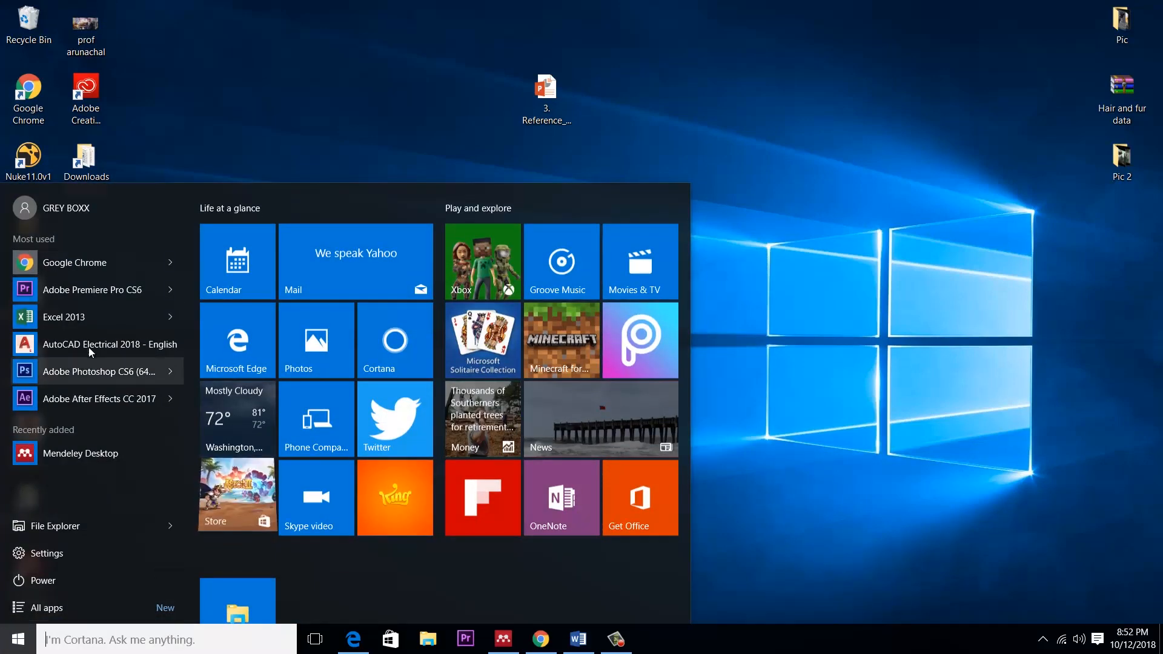
left_click(139, 640)
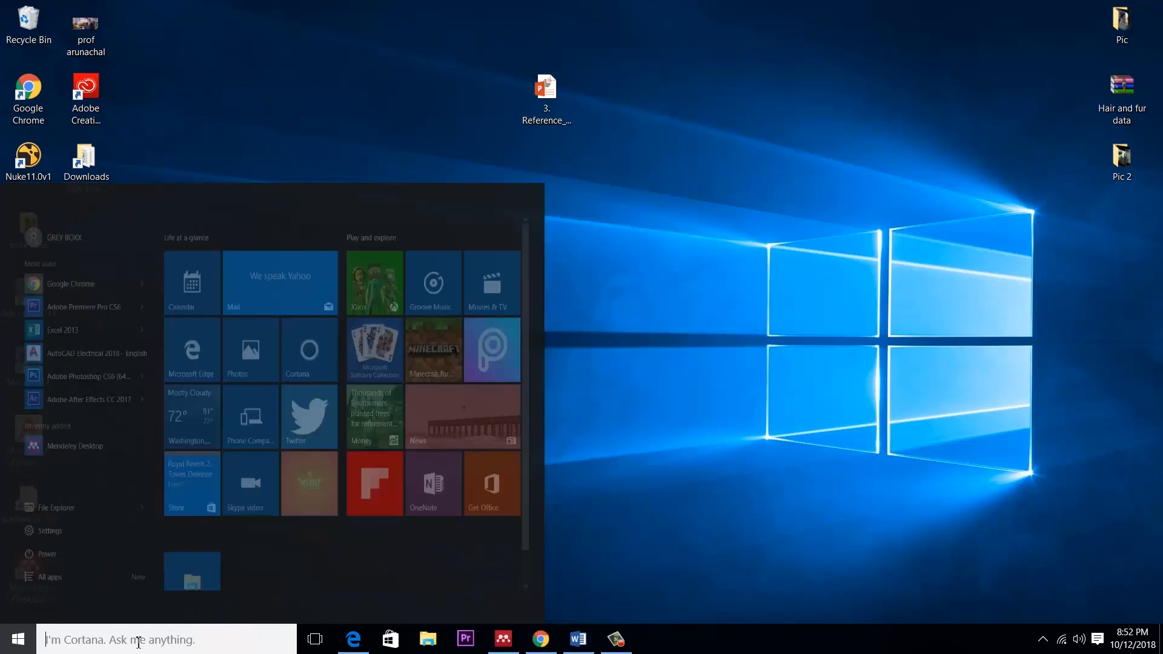
type("docu")
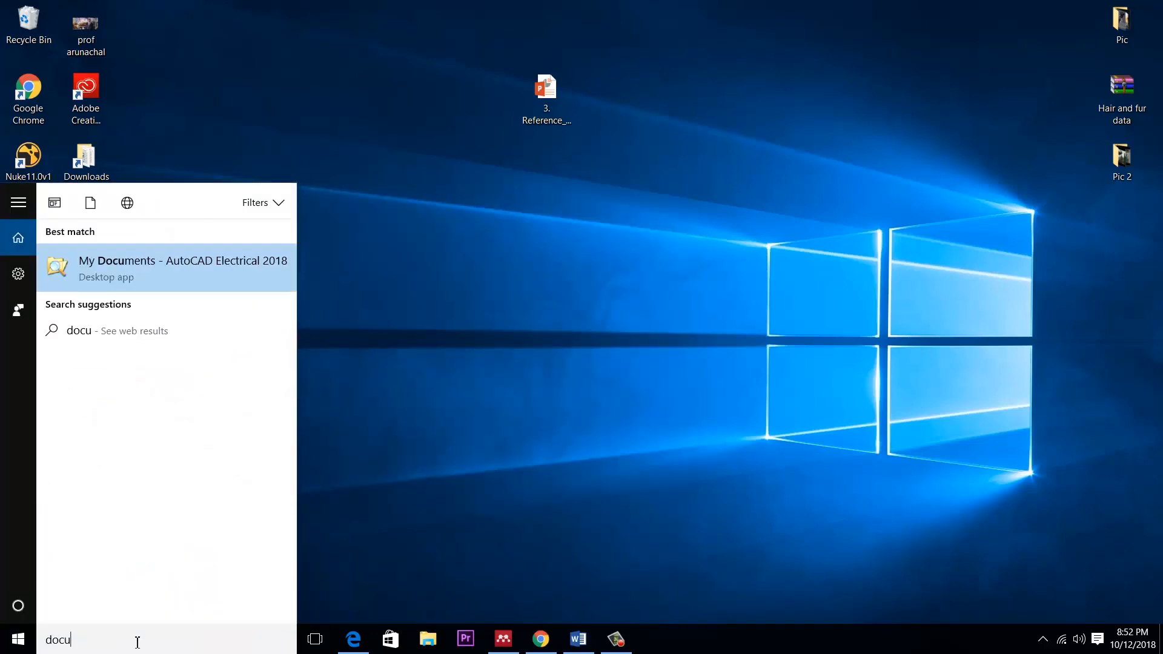
type("ments")
left_click(148, 327)
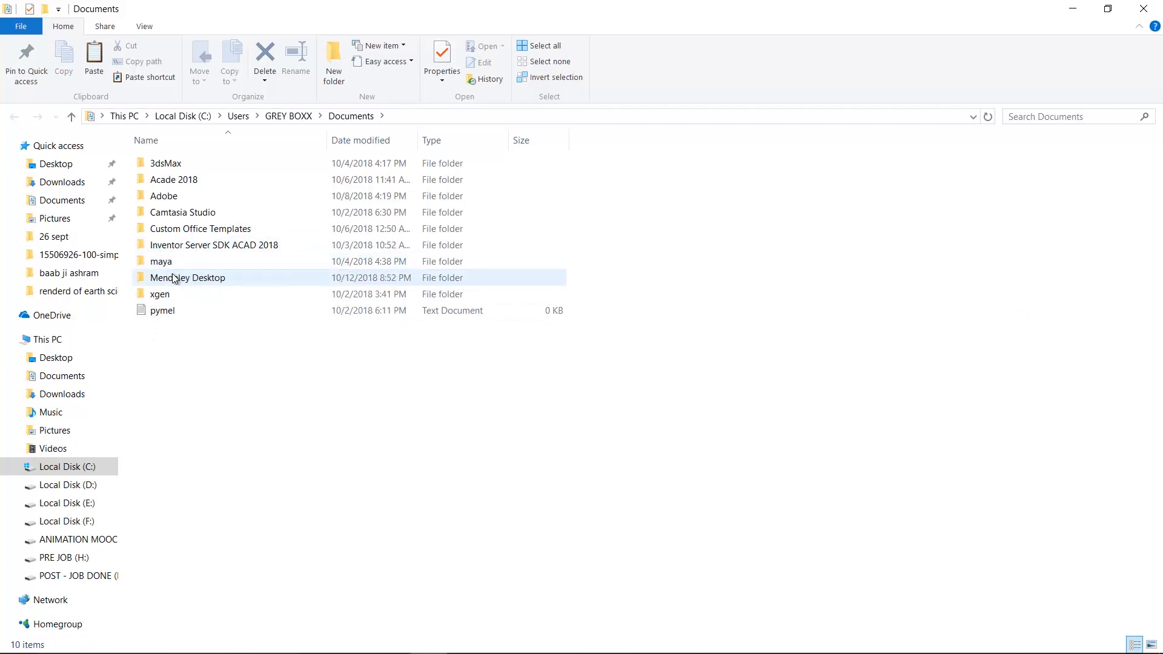
Open the Mendeley Desktop folder and examine how the PDF files are named
double_click(173, 275)
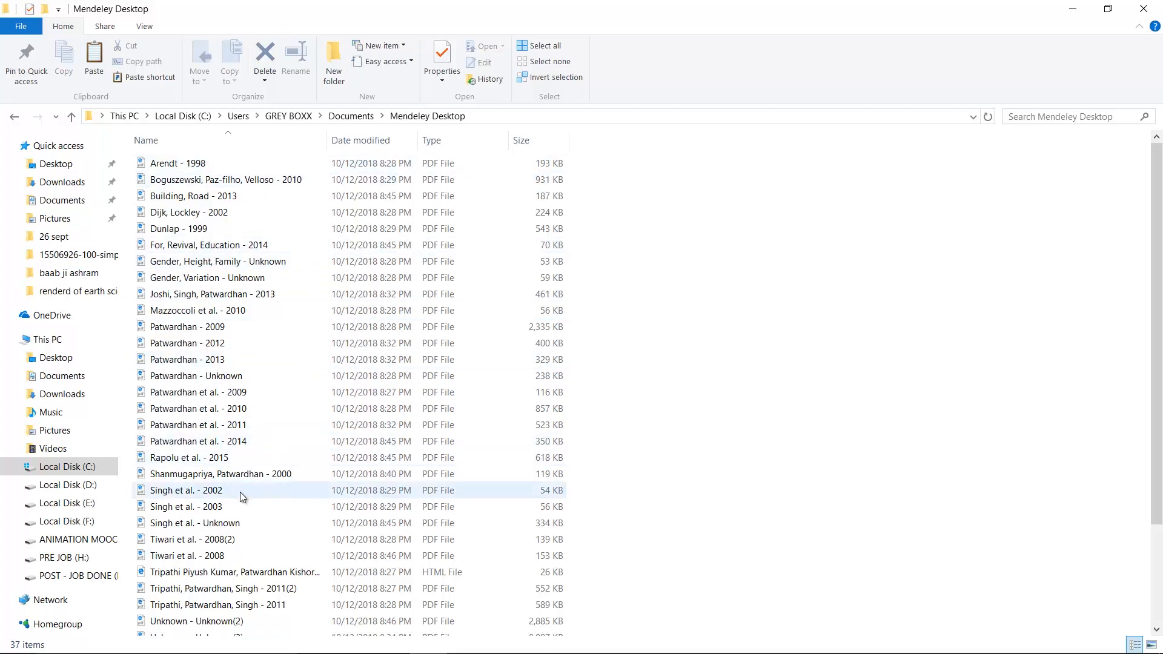
scroll(242, 496, "down", 3)
scroll(241, 509, "up", 3)
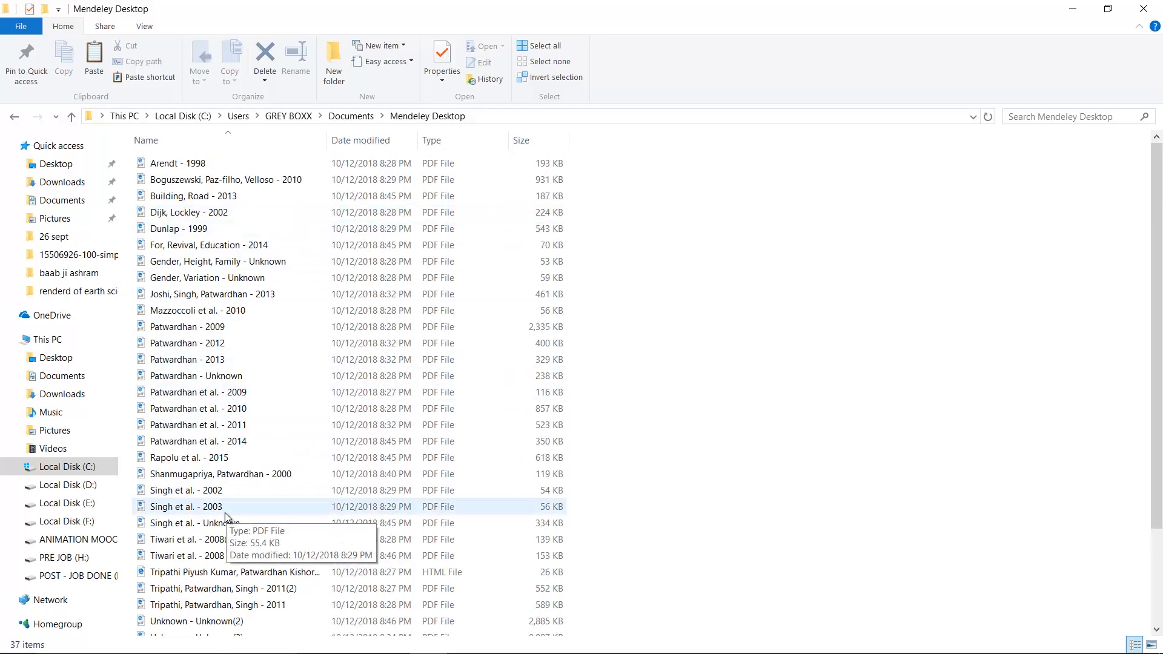
left_click(1082, 10)
left_click(541, 641)
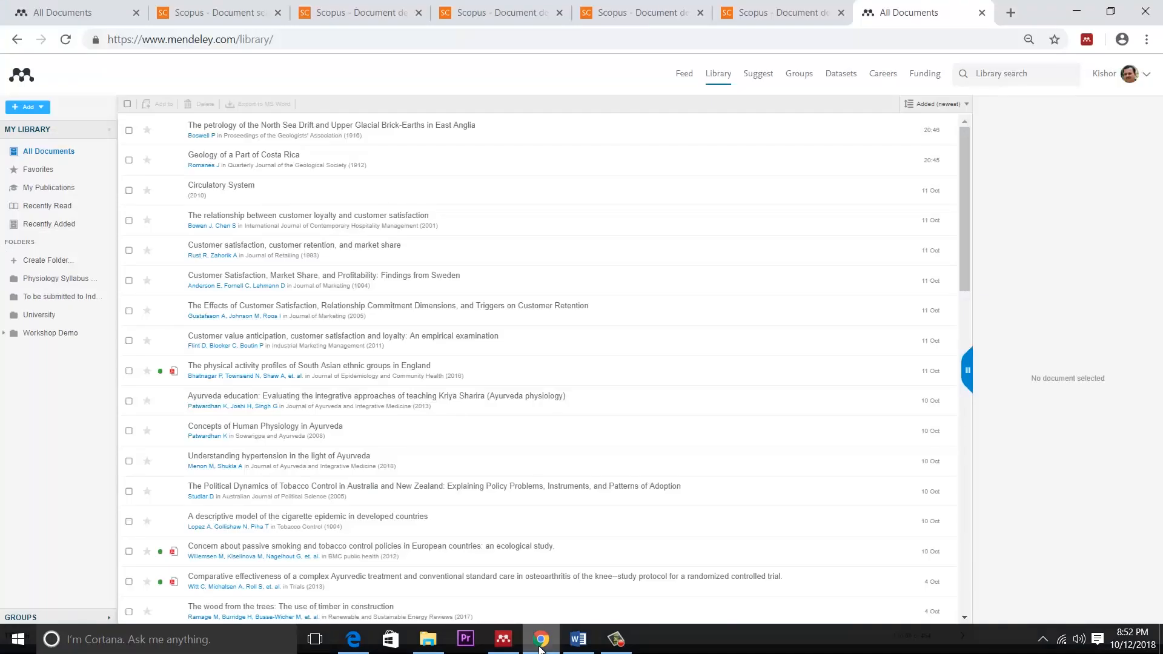
left_click(1087, 16)
Switch to Mendeley Desktop and set the document file name pattern to Title only, moving Author and Year to unused fields
left_click(497, 637)
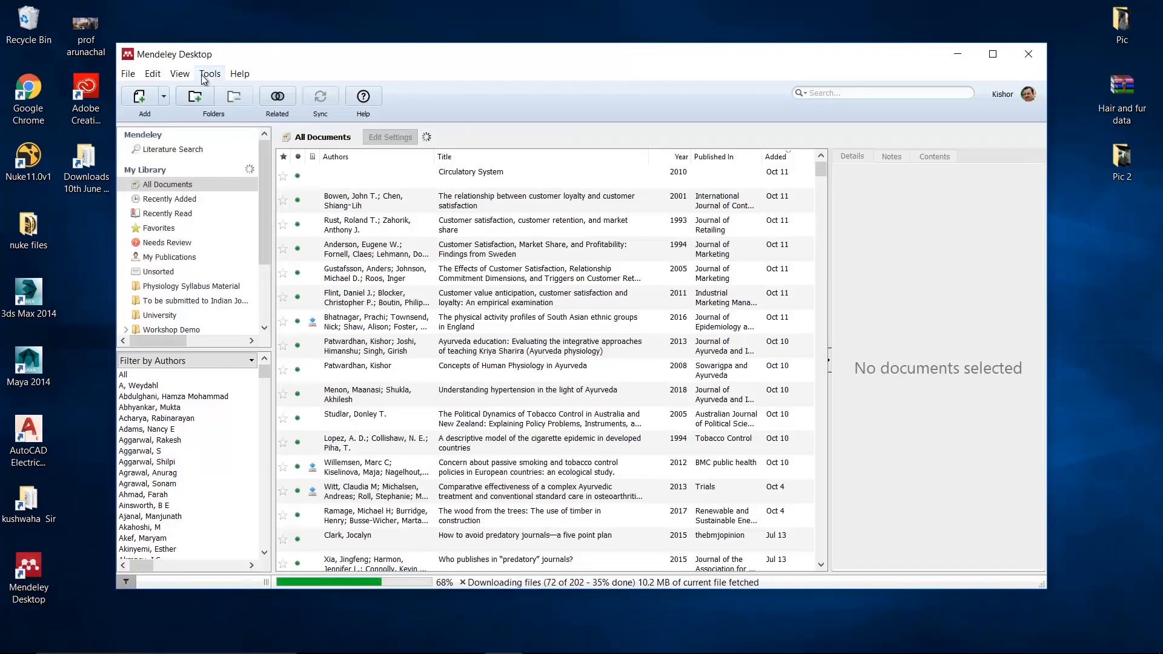
left_click(206, 73)
left_click(229, 163)
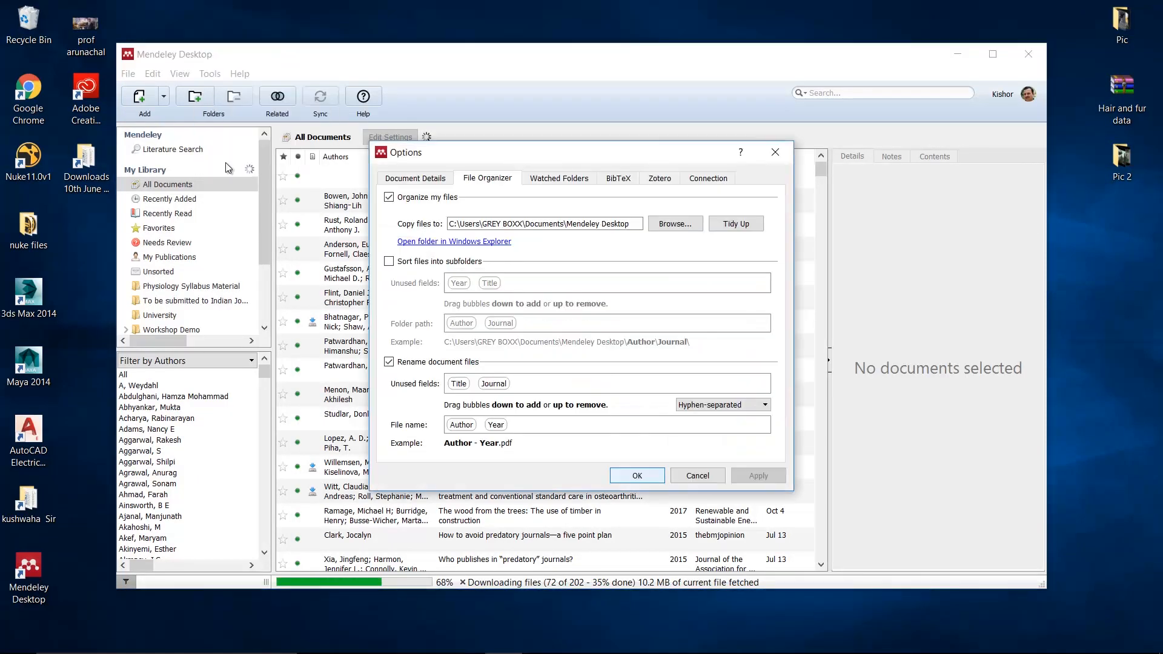
left_click_drag(498, 427, 525, 385)
left_click_drag(458, 426, 525, 419)
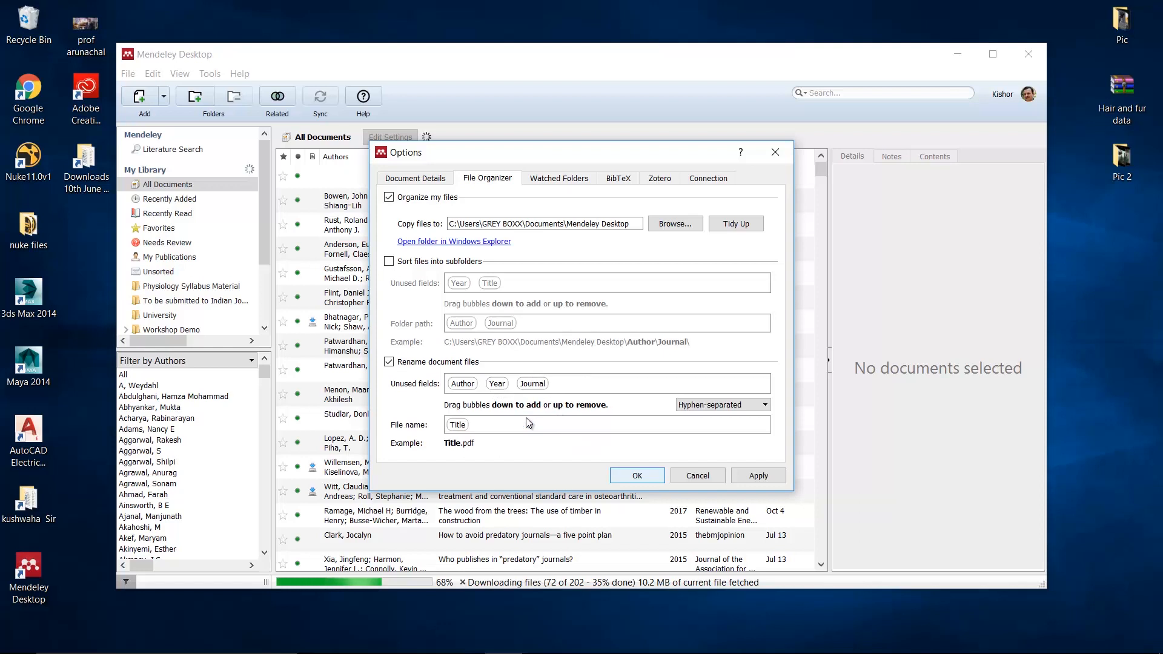
left_click(757, 476)
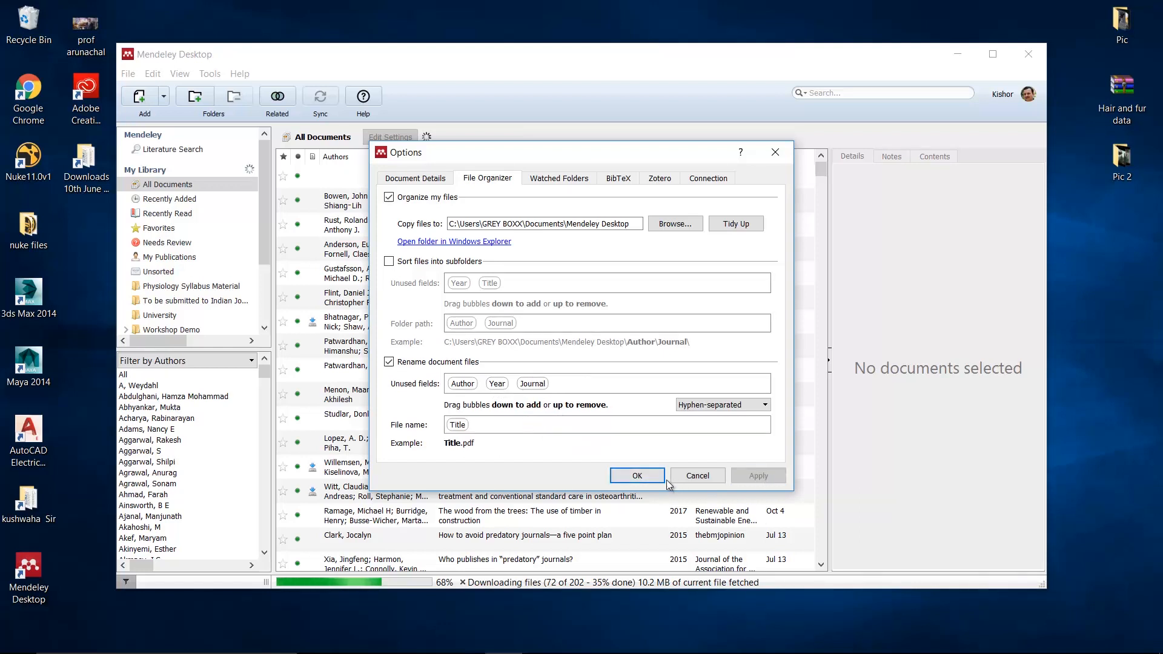
left_click(645, 477)
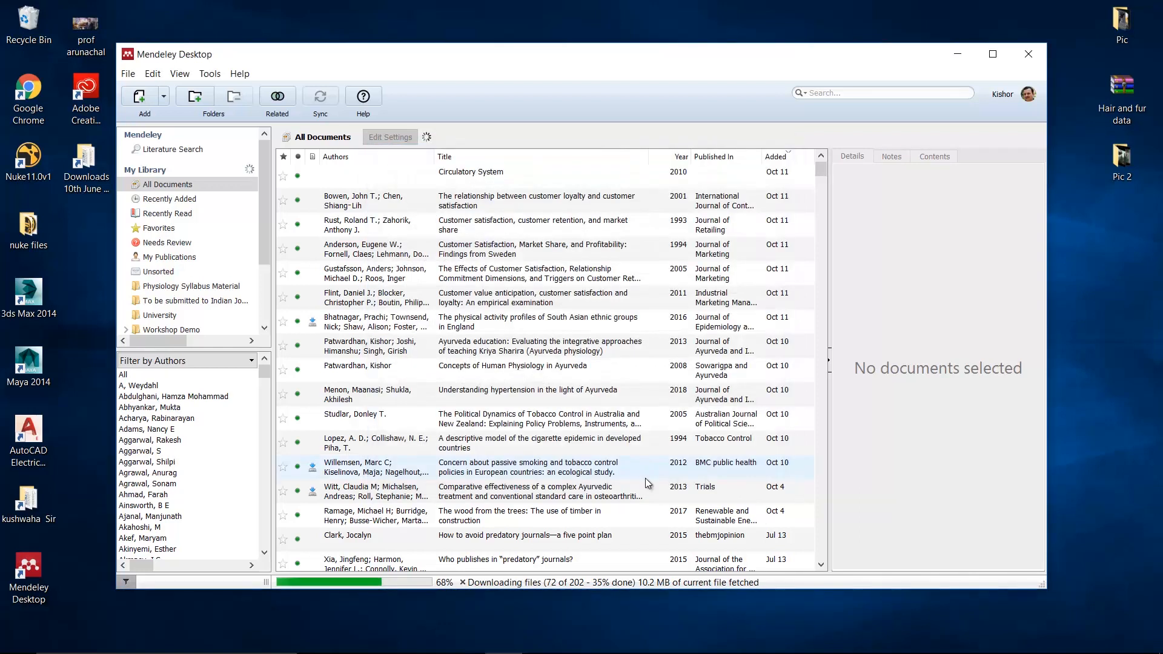
Return to the Mendeley Desktop folder in File Explorer and look through the list of renamed files
left_click(957, 54)
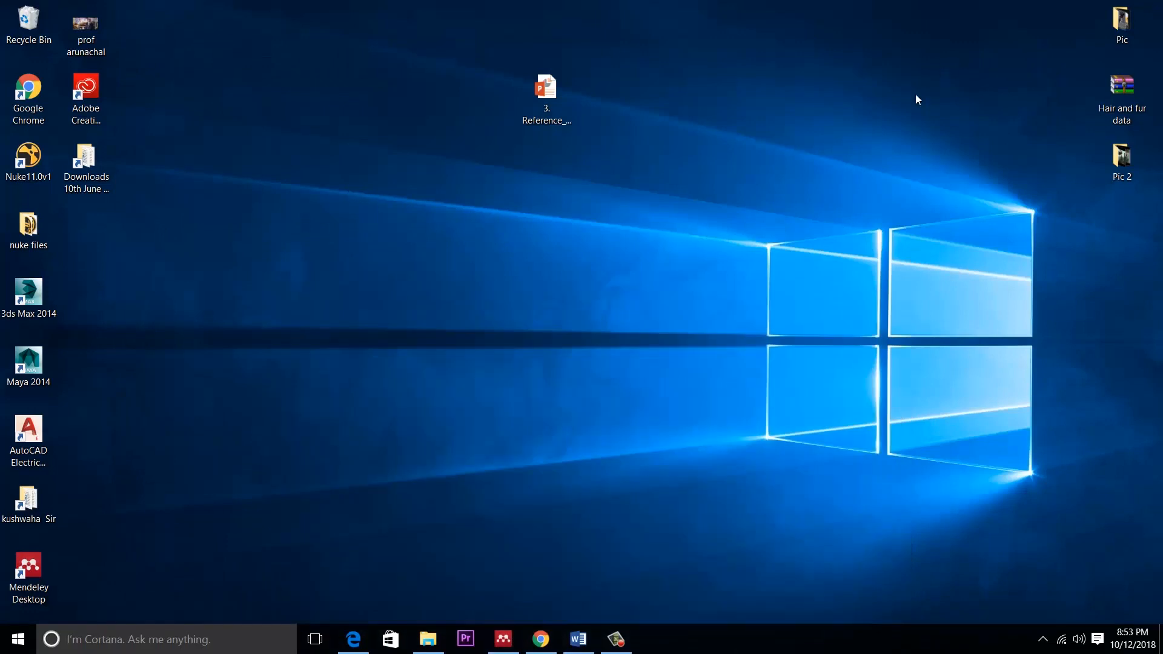
left_click(428, 639)
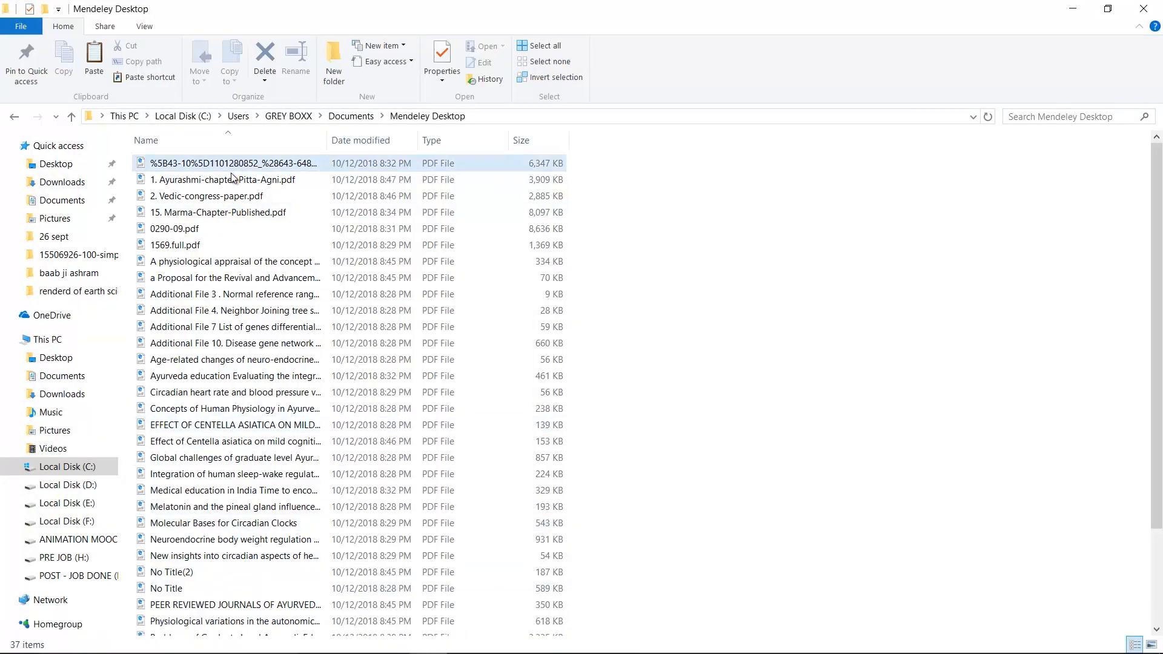
scroll(249, 467, "down", 3)
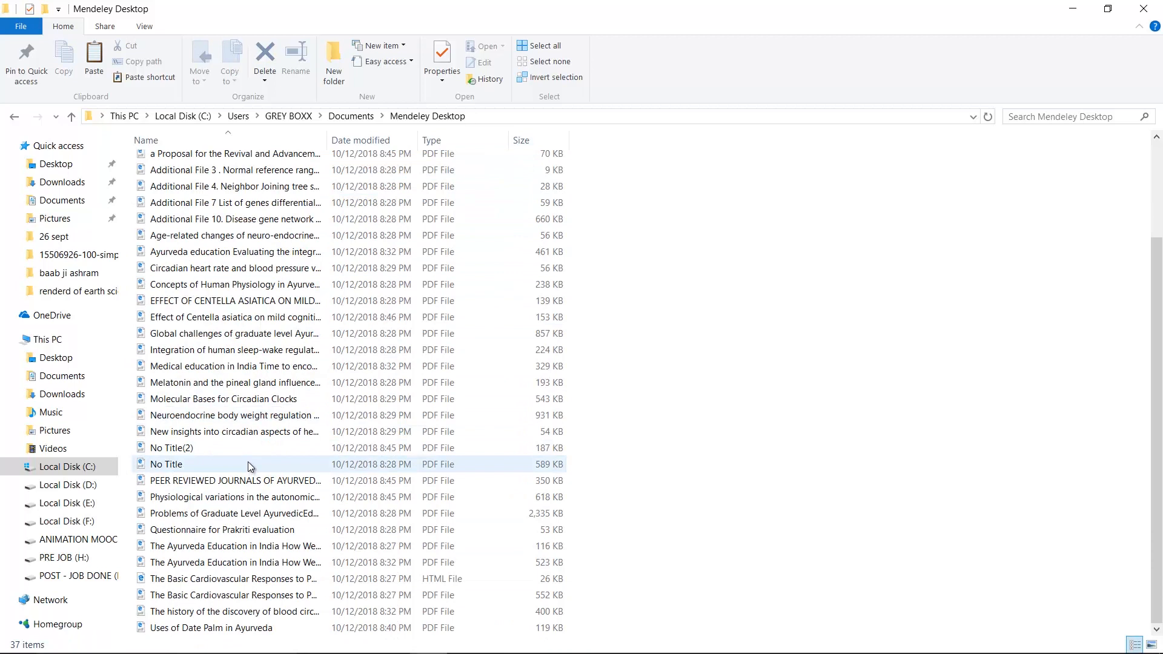
scroll(249, 464, "up", 3)
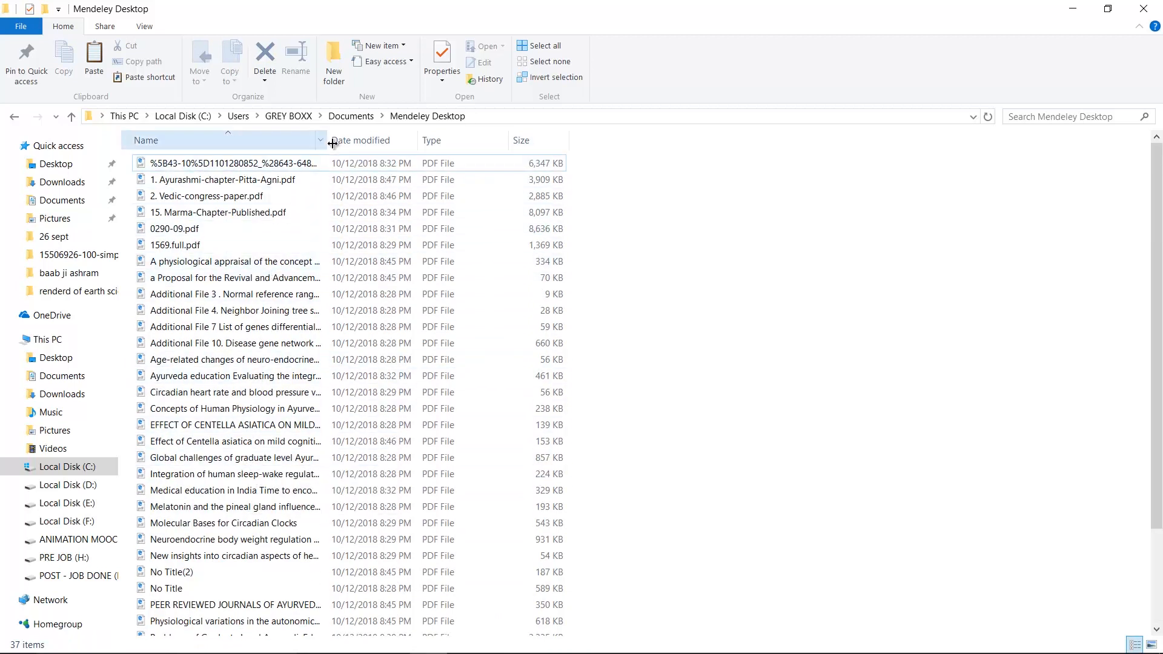
scroll(202, 310, "down", 1)
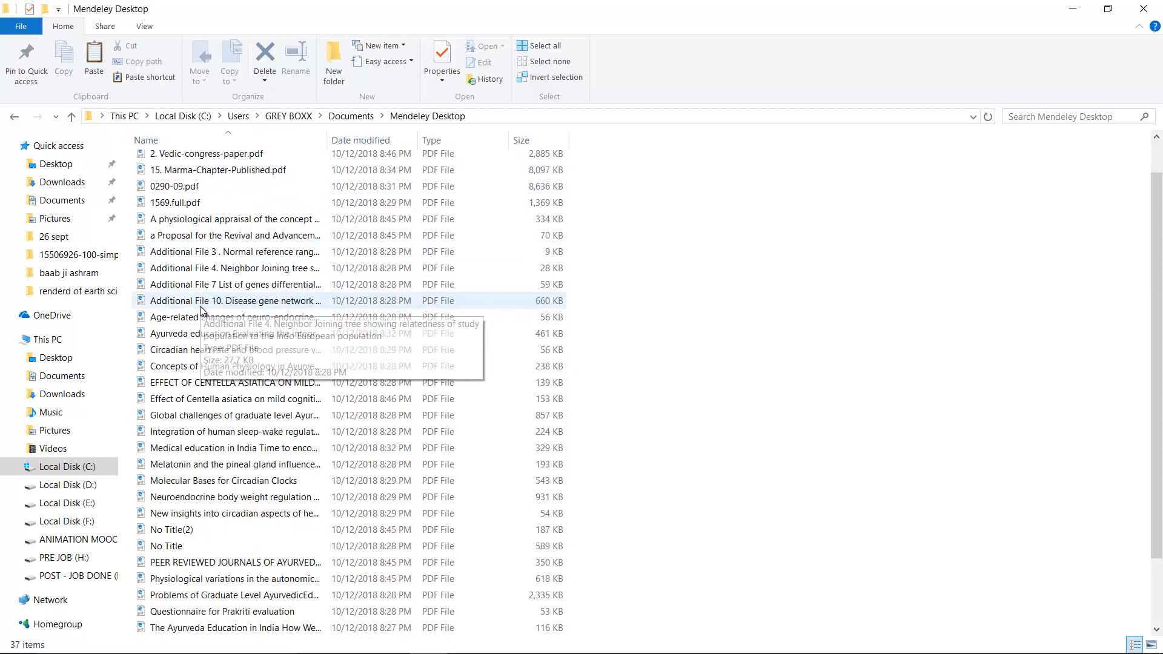
scroll(228, 363, "down", 2)
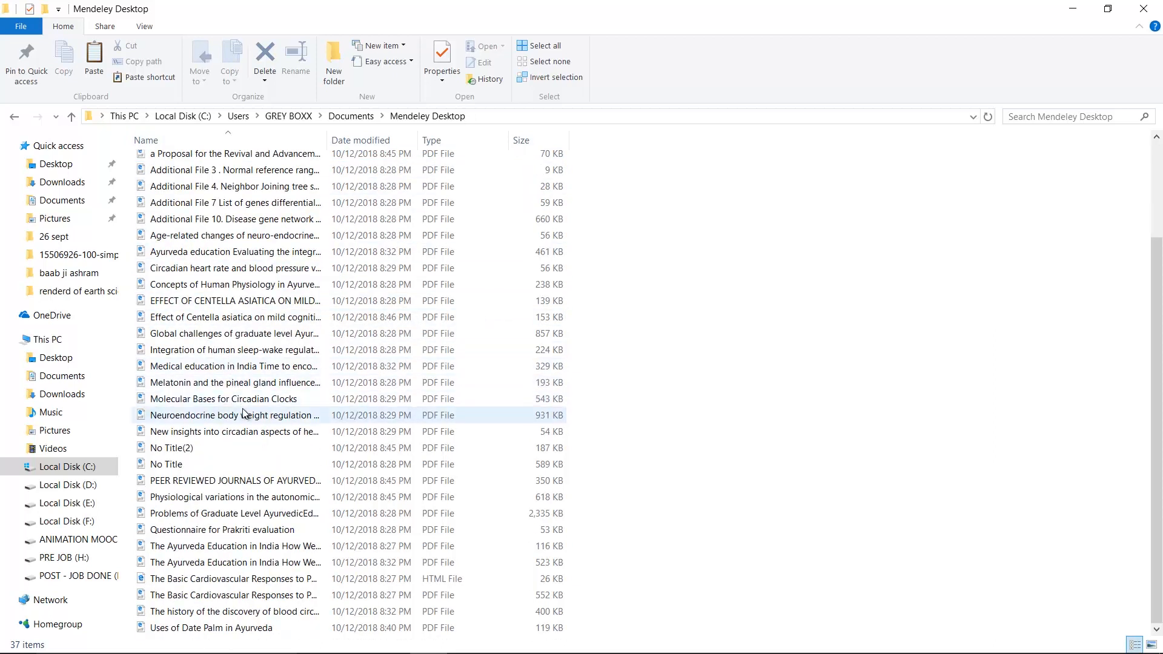
scroll(248, 409, "up", 3)
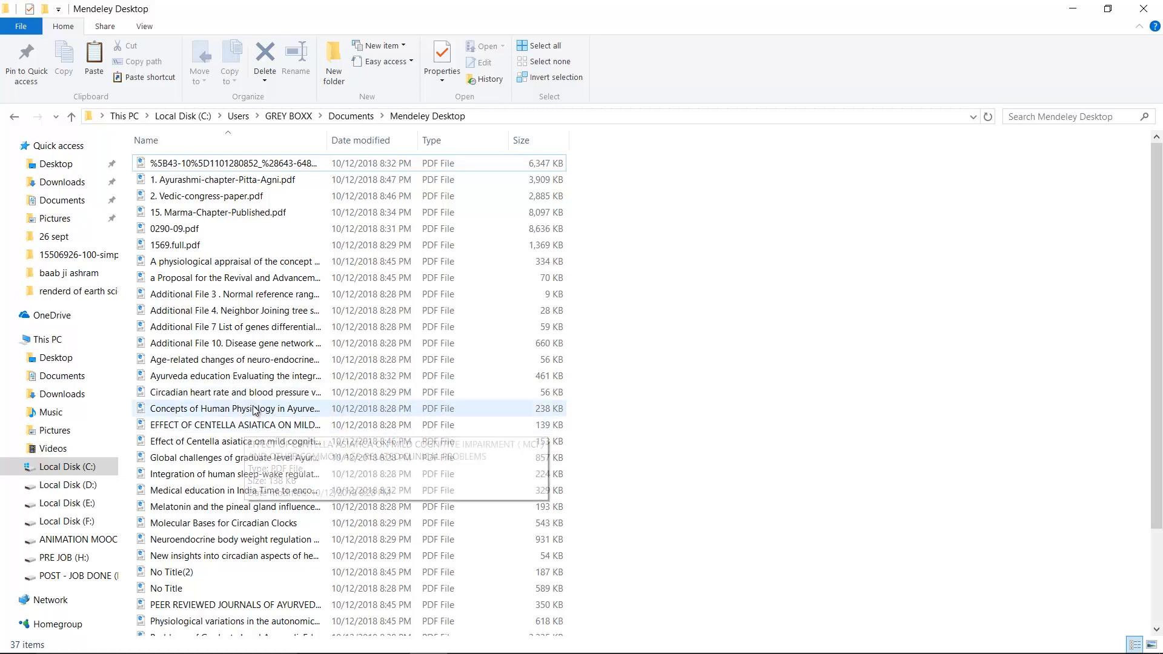
left_click(1073, 9)
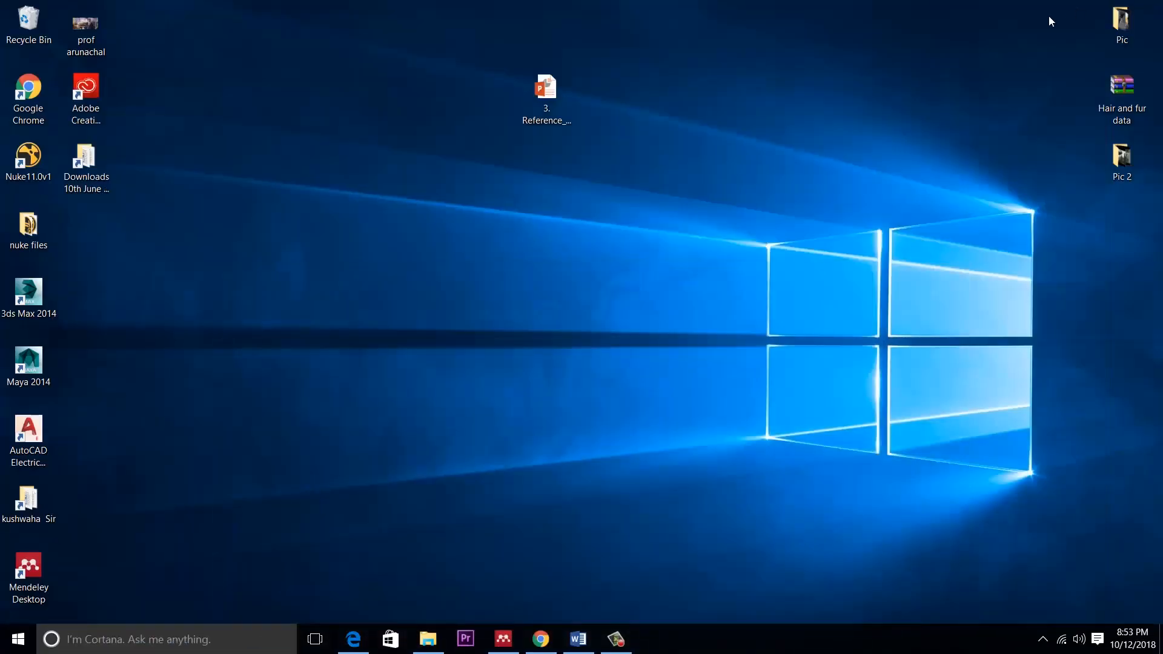
left_click(503, 639)
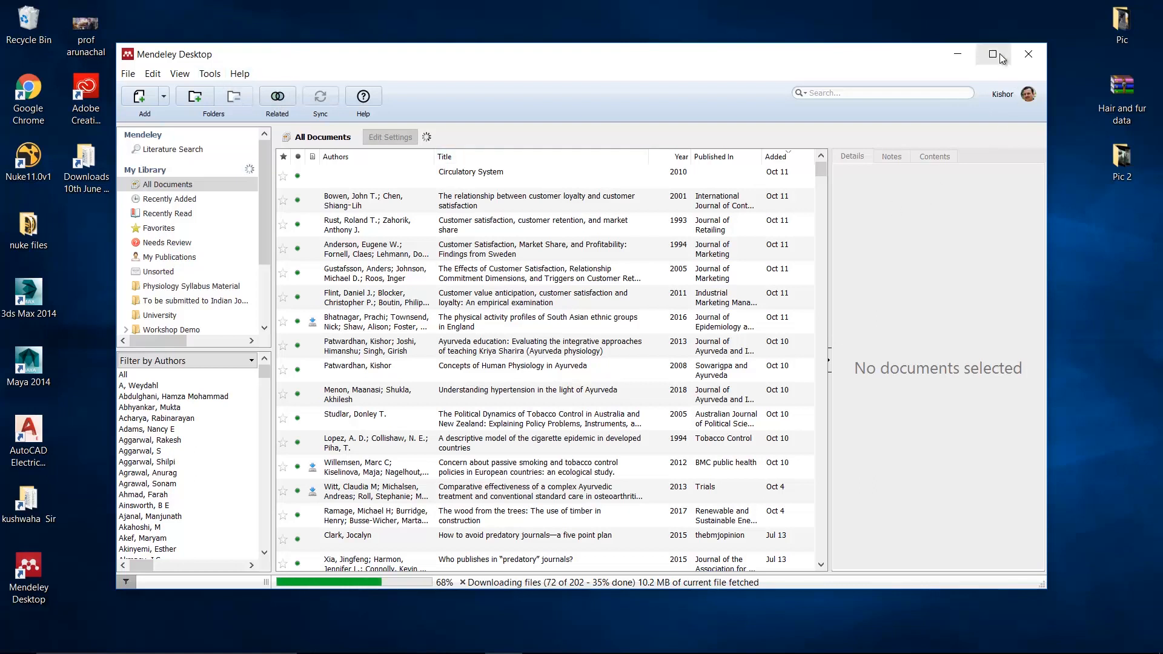
left_click(961, 49)
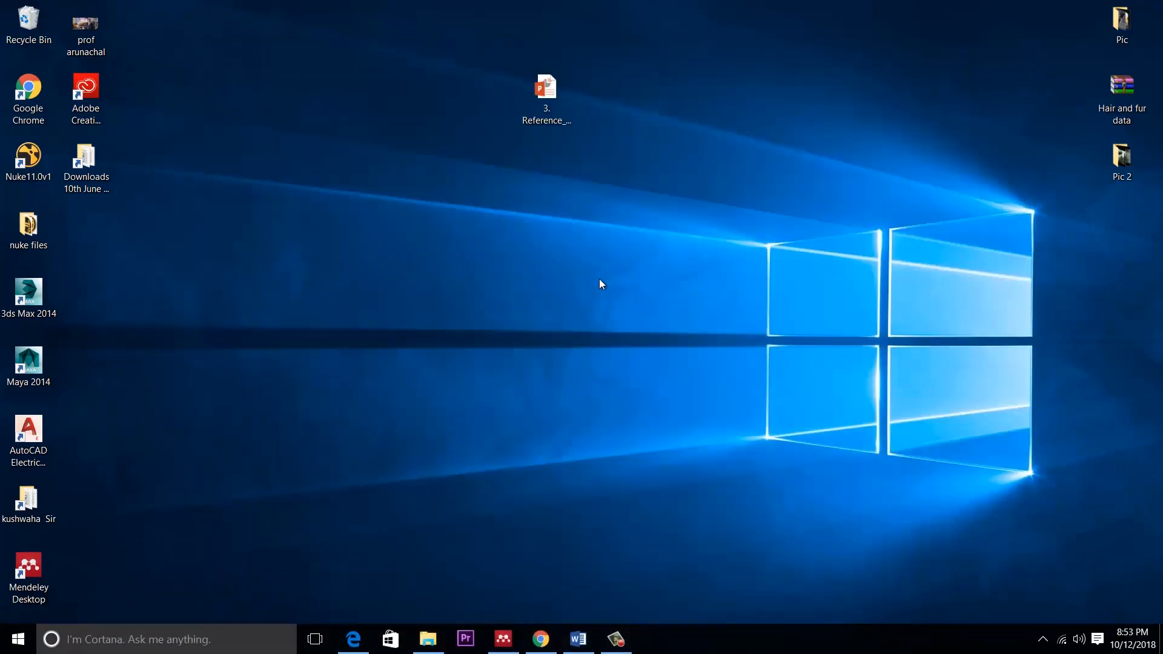
Switch to Word and start a Mendeley citation after the first paragraph, adding the 1991 "Circadian, weekly, and seasonal variations in cardiac mortality" paper through an author search
left_click(578, 639)
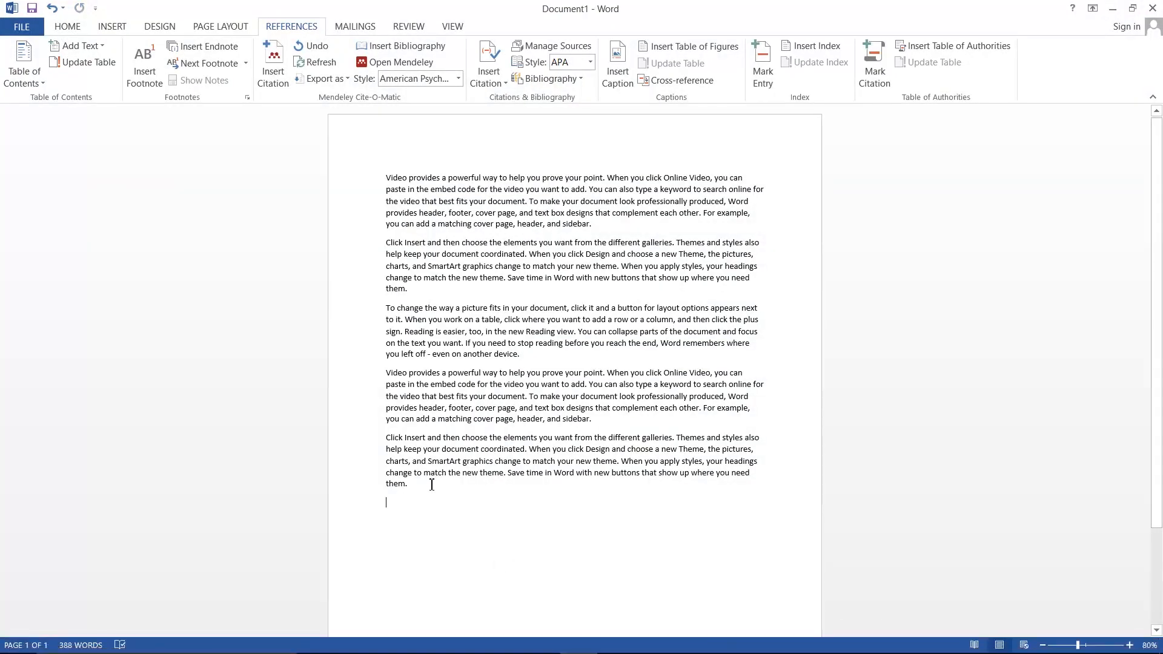
scroll(646, 492, "down", 3)
scroll(648, 492, "up", 3)
left_click(272, 59)
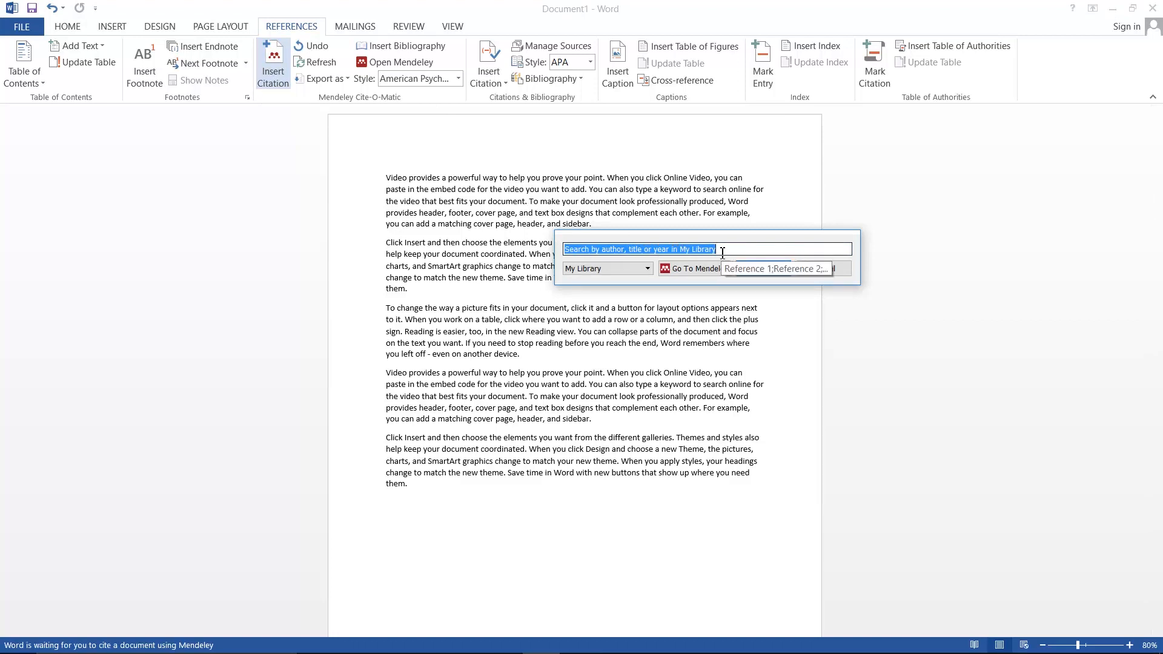
type("pet")
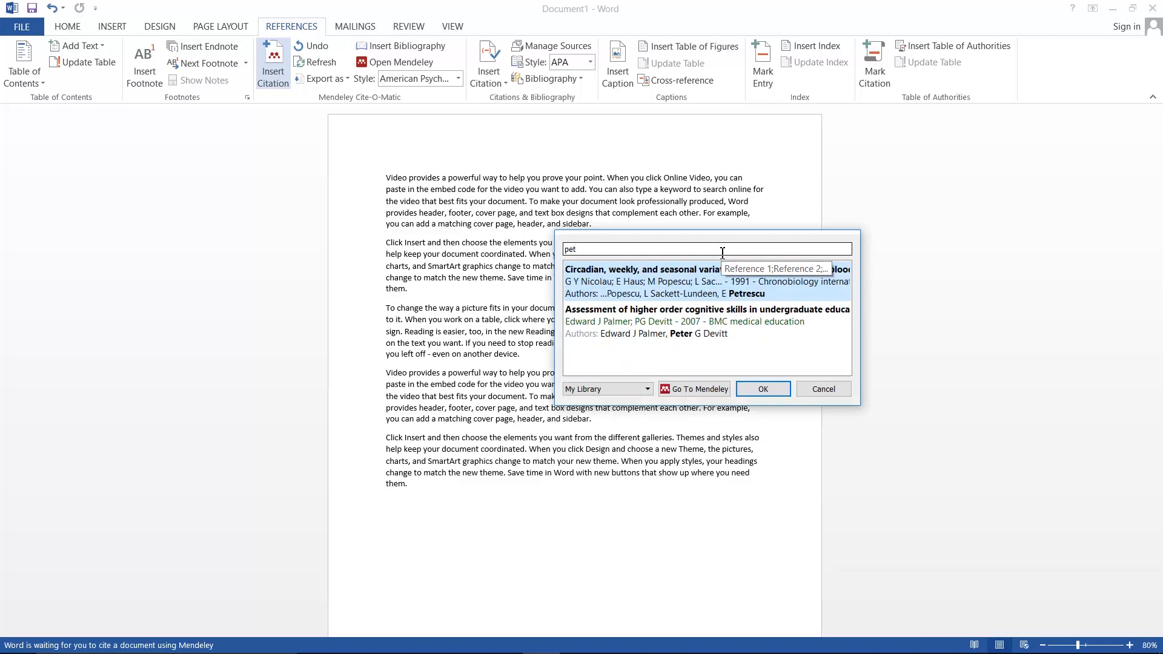
type("r")
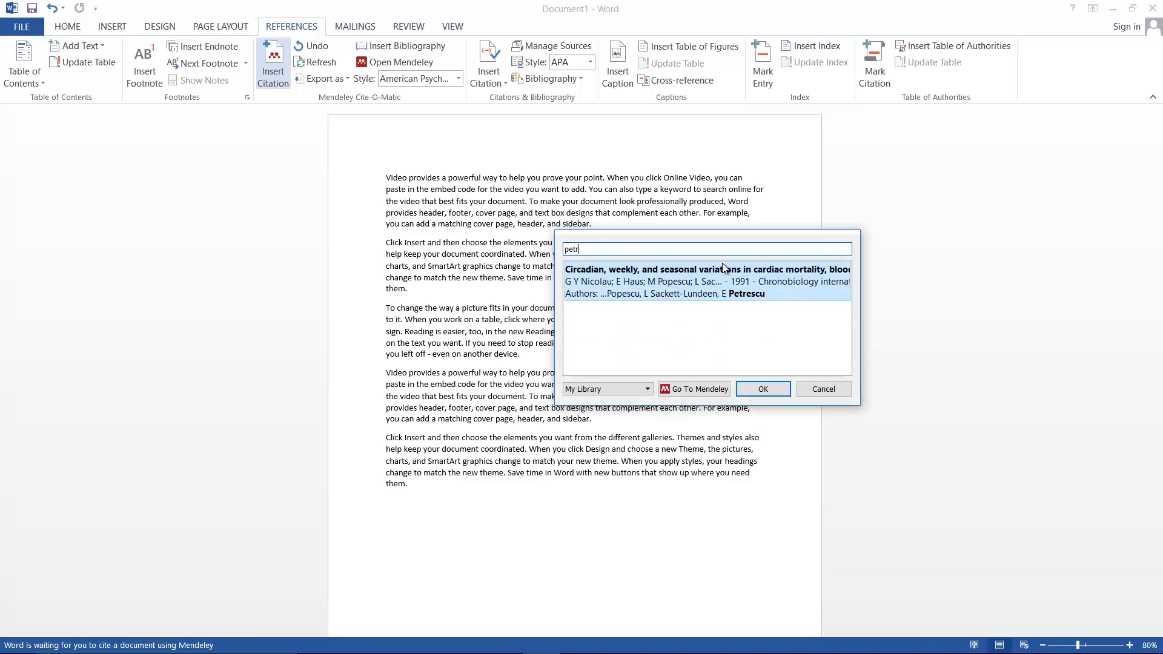
type("o")
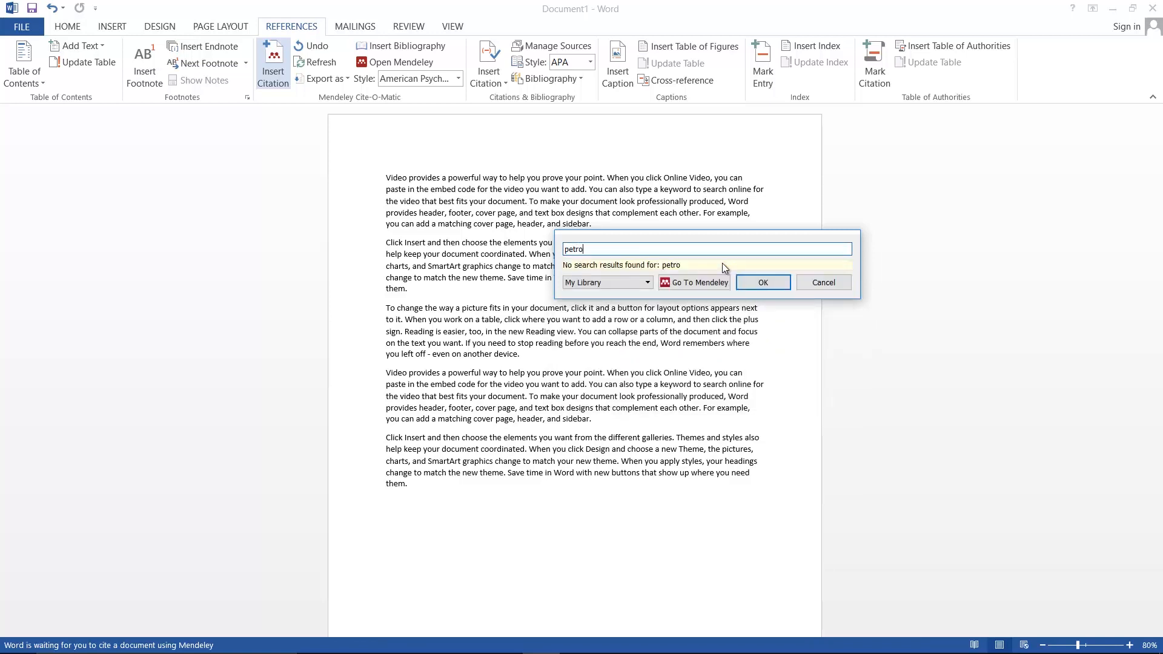
key("BackSpace")
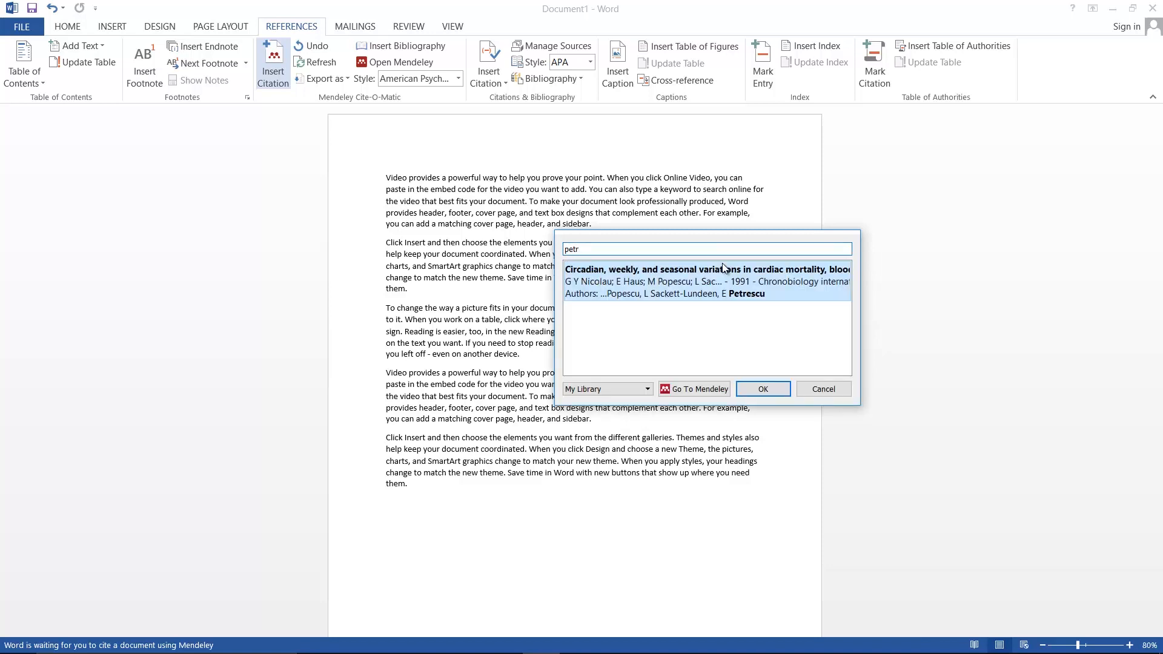
left_click(724, 281)
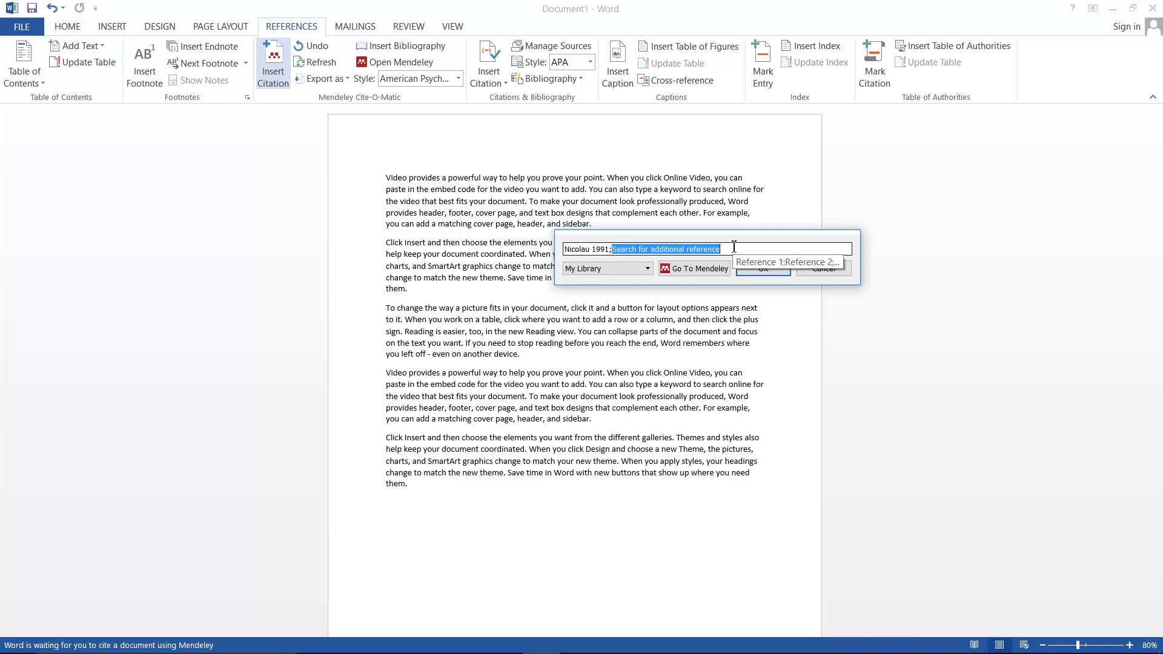
type("petro")
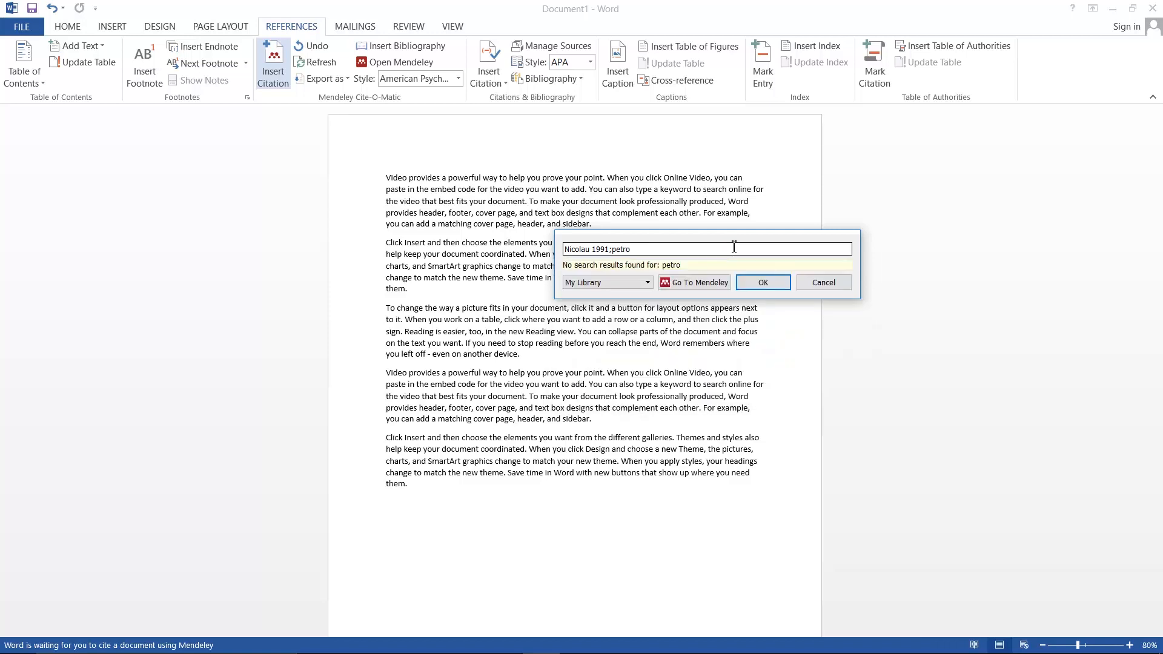
key("BackSpace")
key("BackSpace")
key("BackSpace")
key("BackSpace")
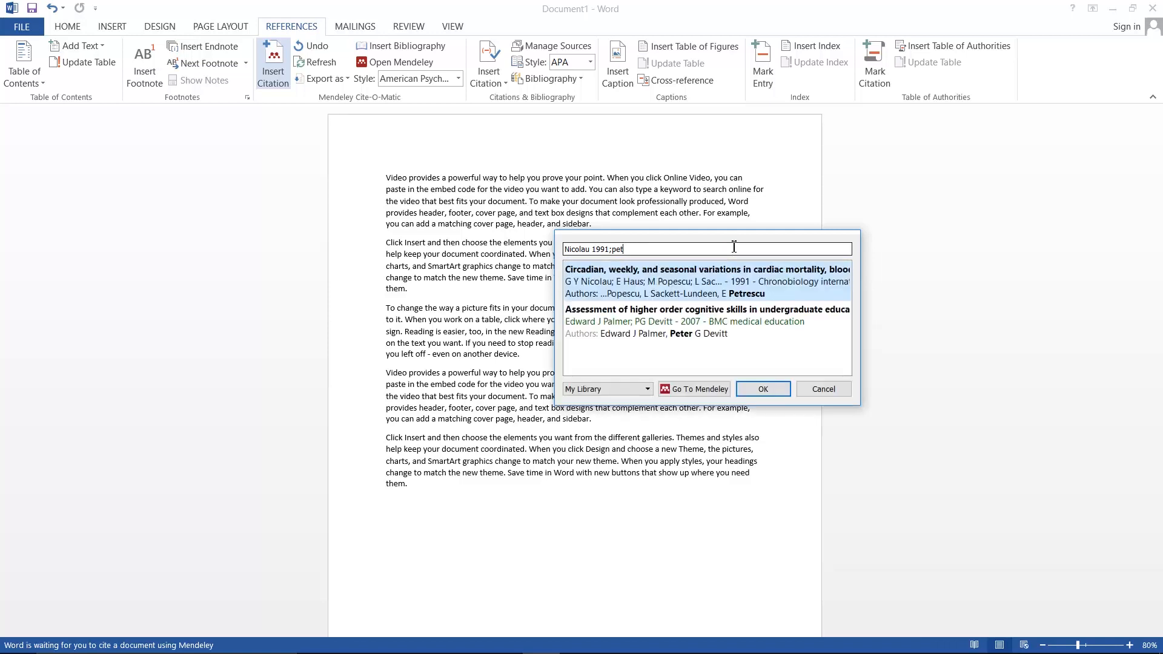
key("BackSpace")
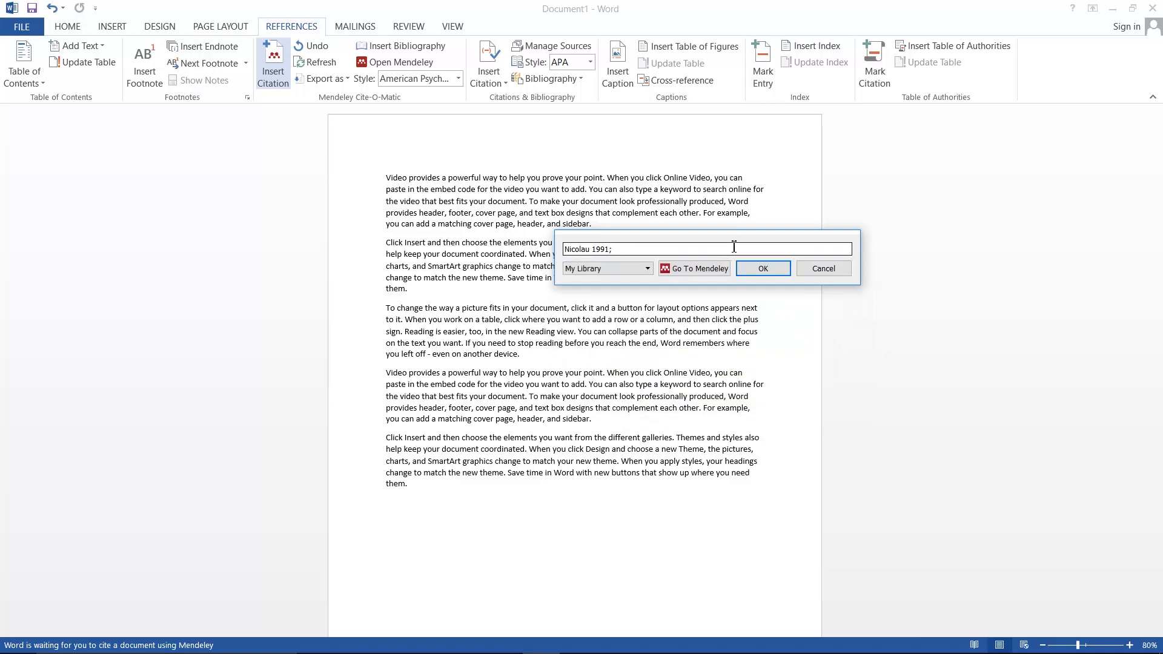
Add the 2010 "Global challenges of graduate level" and 2004 "Global promotion of herbal medicine" papers through author searches and insert the combined citation
type("s")
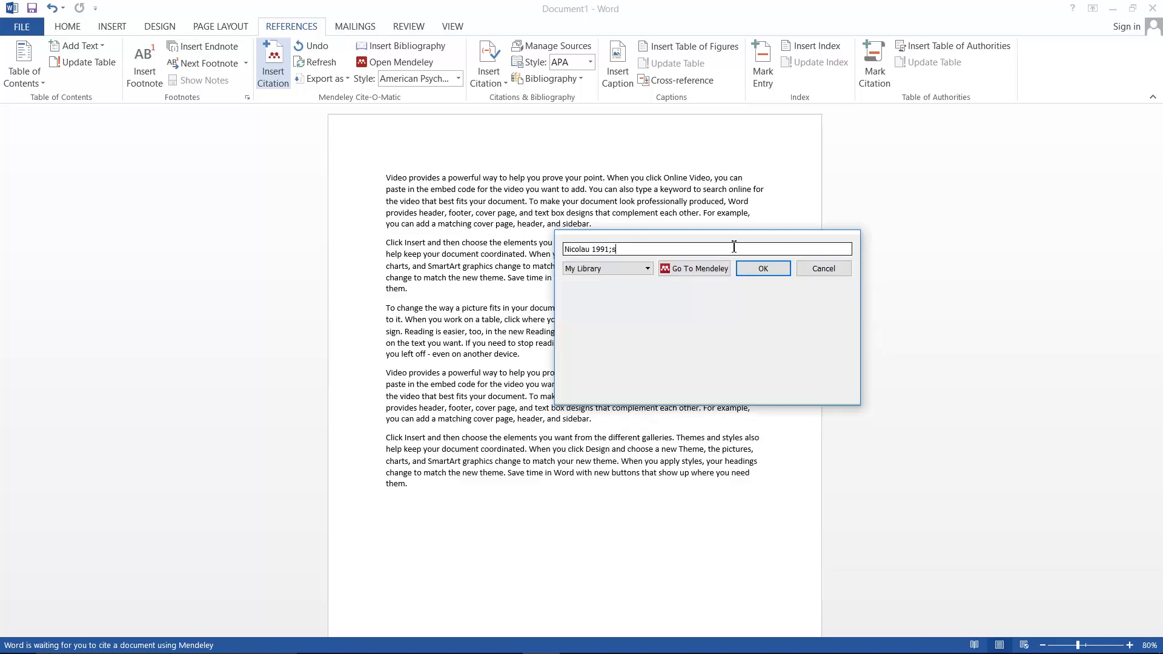
type("ingh")
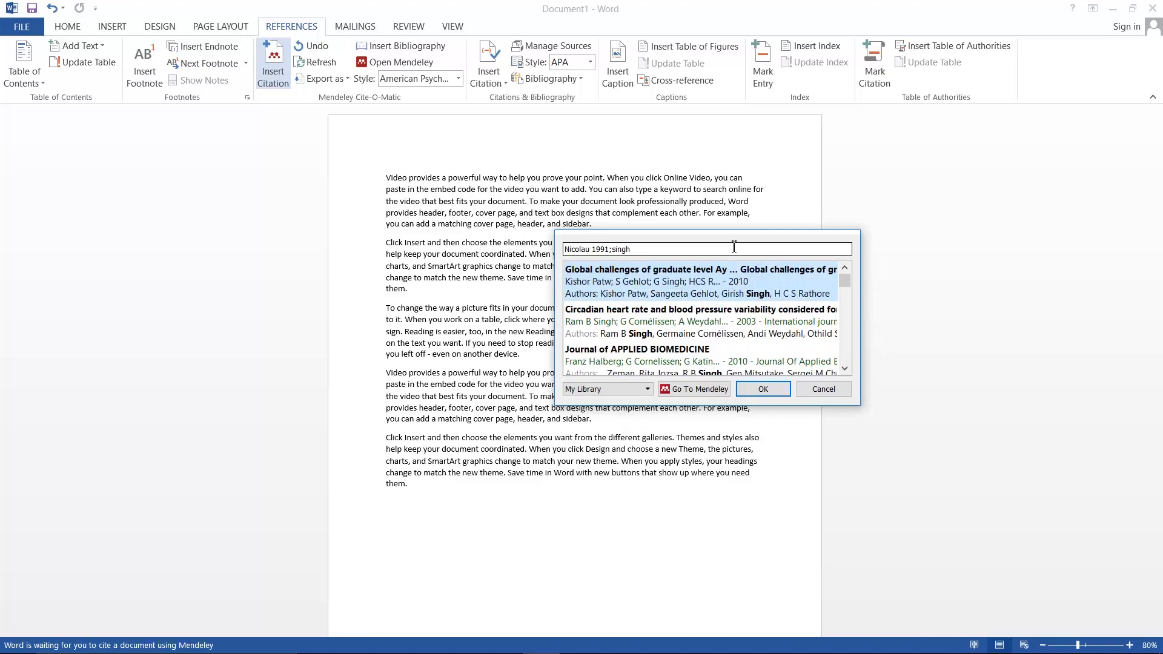
left_click(721, 290)
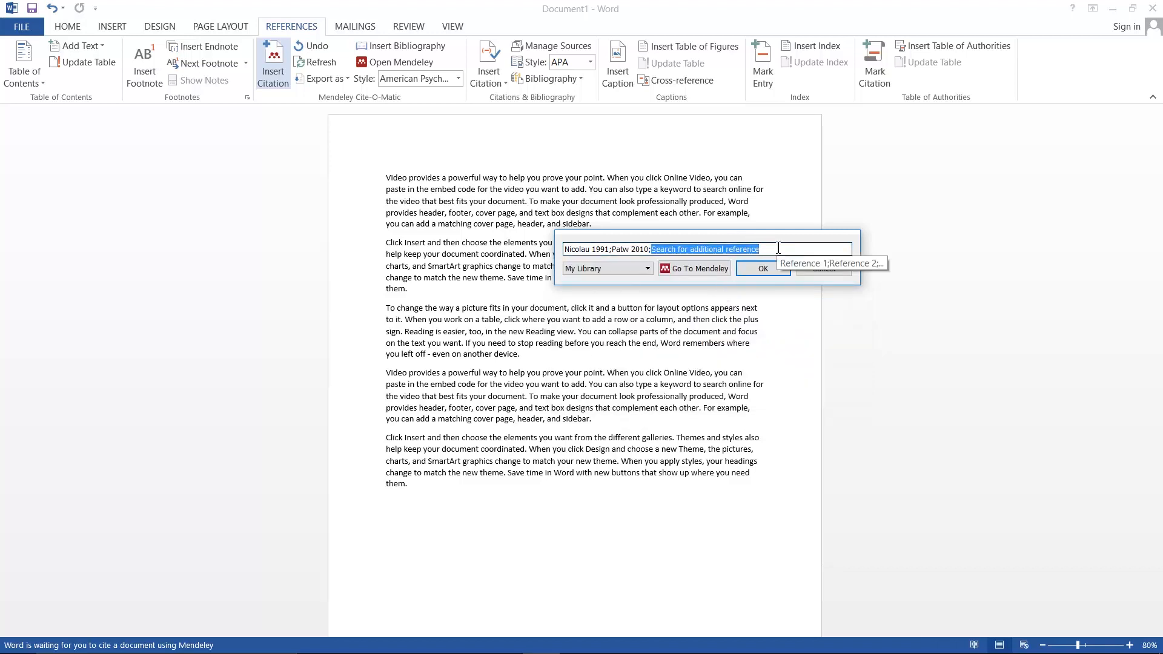
type("trip")
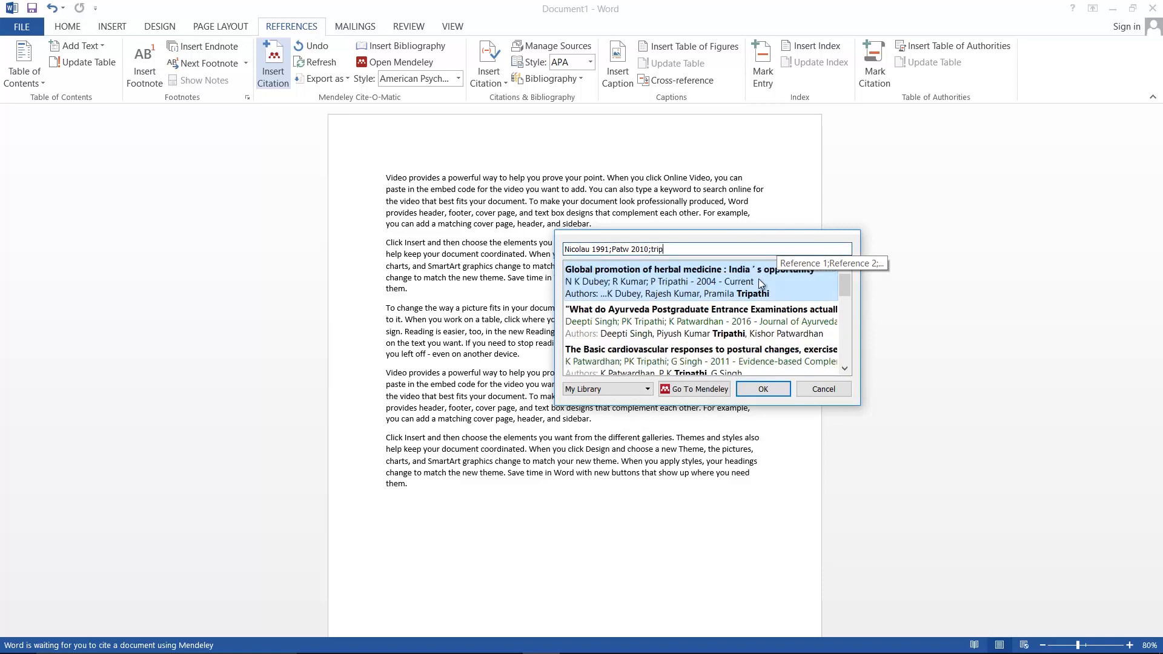
left_click(758, 286)
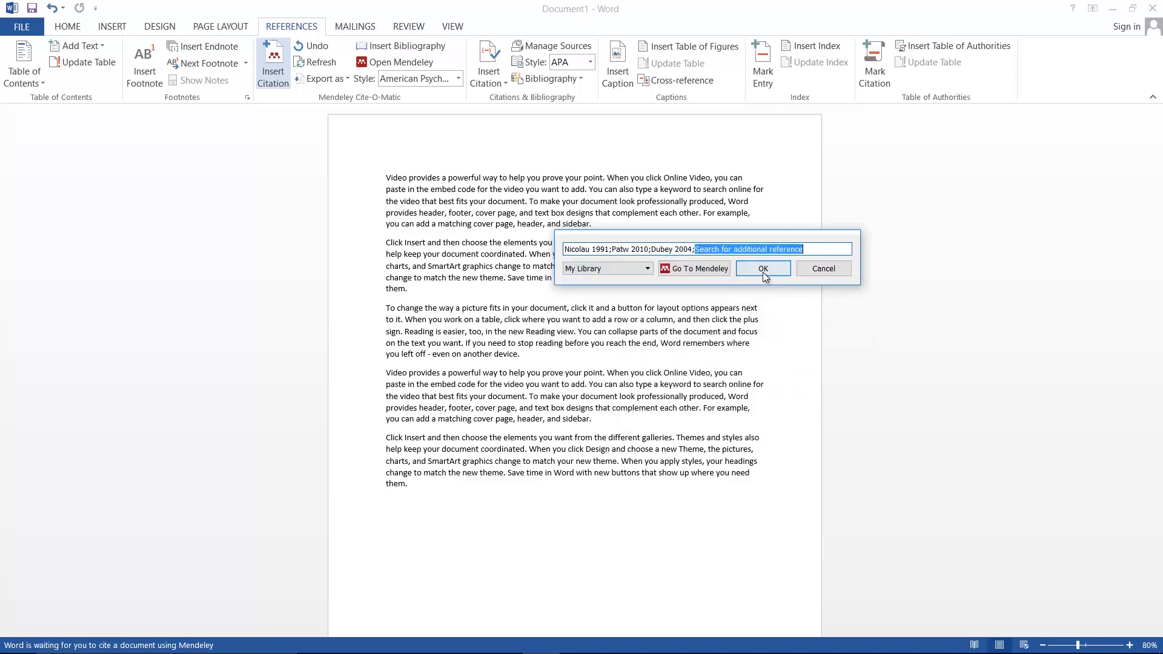
left_click(763, 268)
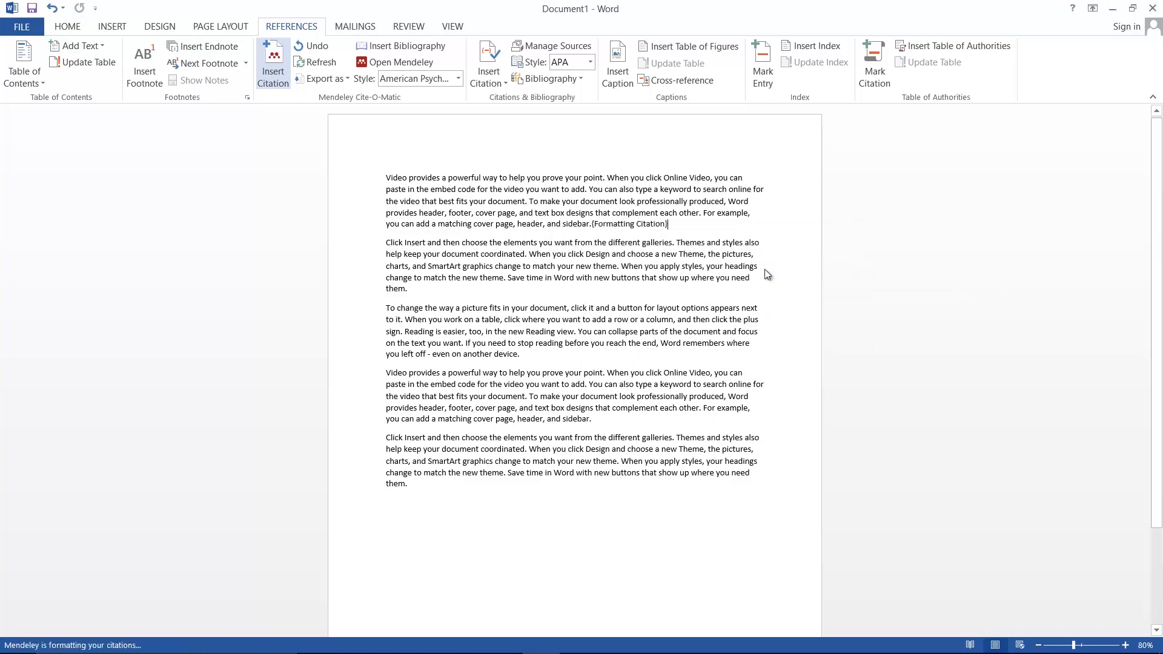
double_click(594, 225)
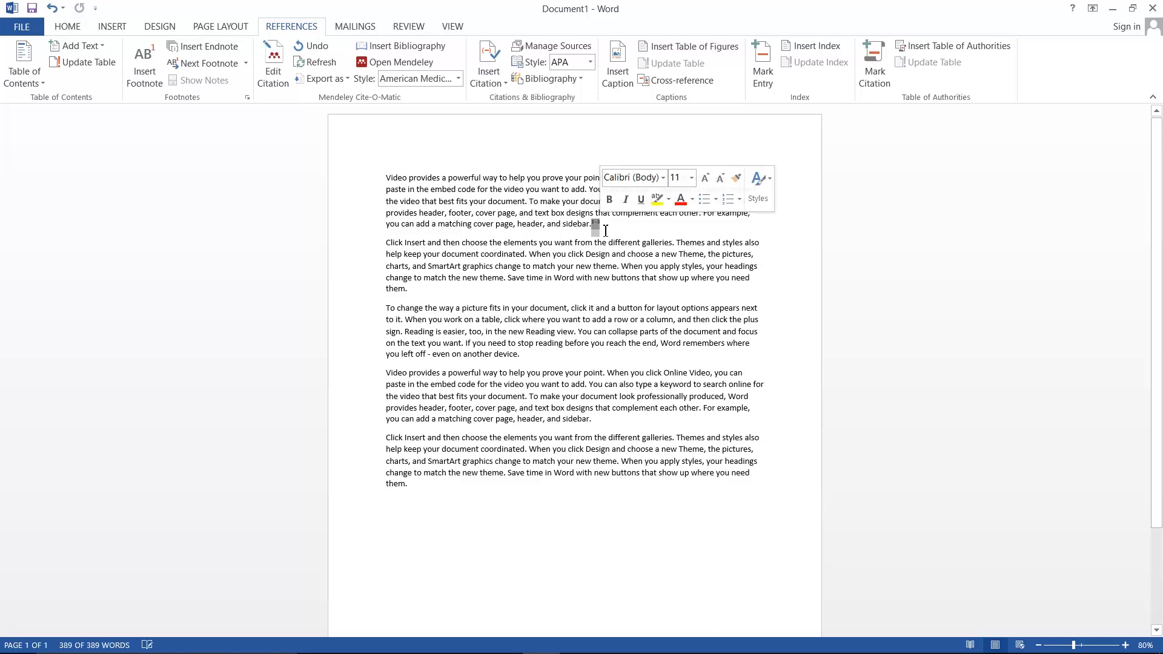
left_click(604, 227)
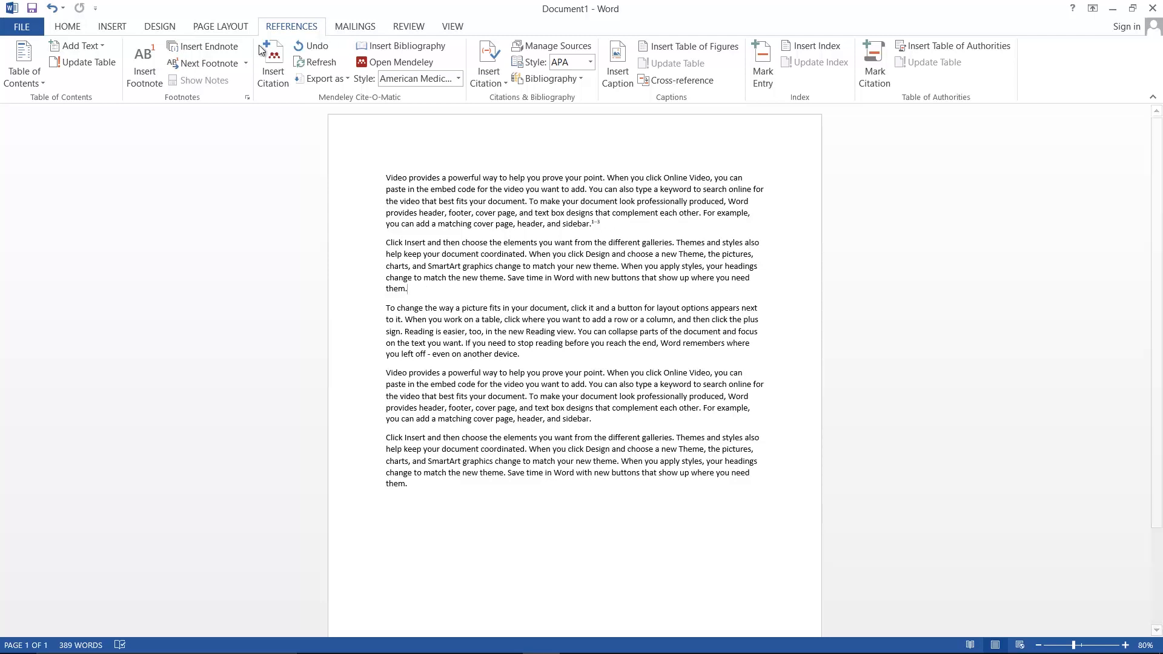
Cite "Physiology and Pharmacology of Biological Rhythms" and "Joint Associations of Physical Activity and Aerobic Fitness" after the second paragraph, searching by "physi" and "physical"
left_click(273, 67)
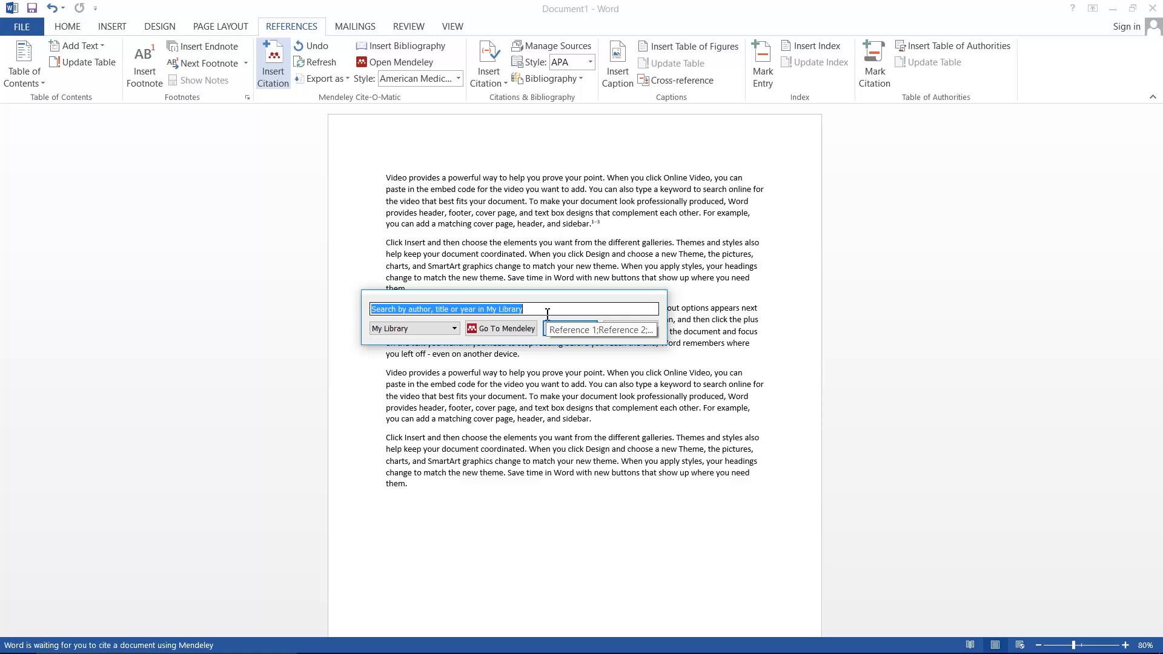
type("physi")
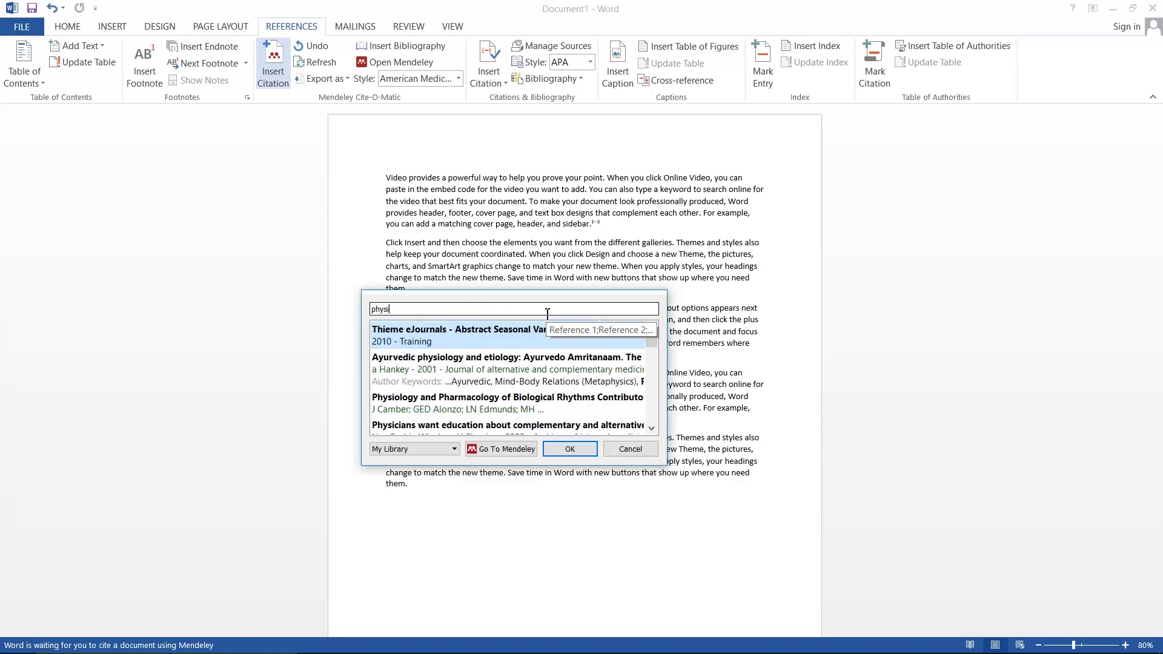
left_click(536, 401)
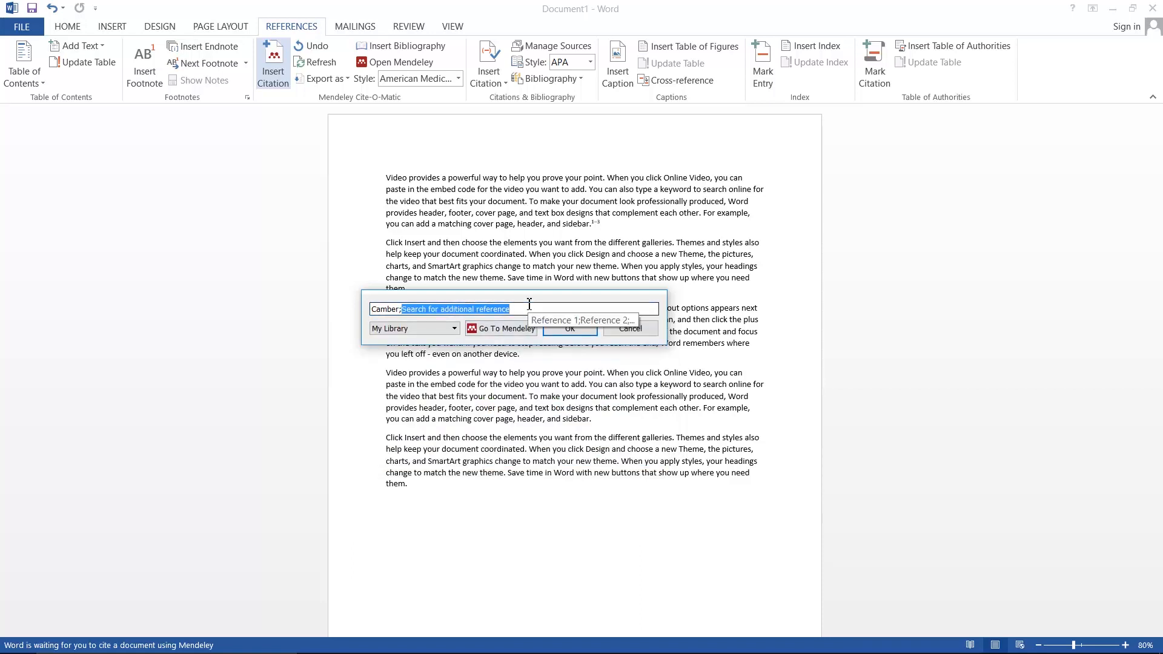
type("p")
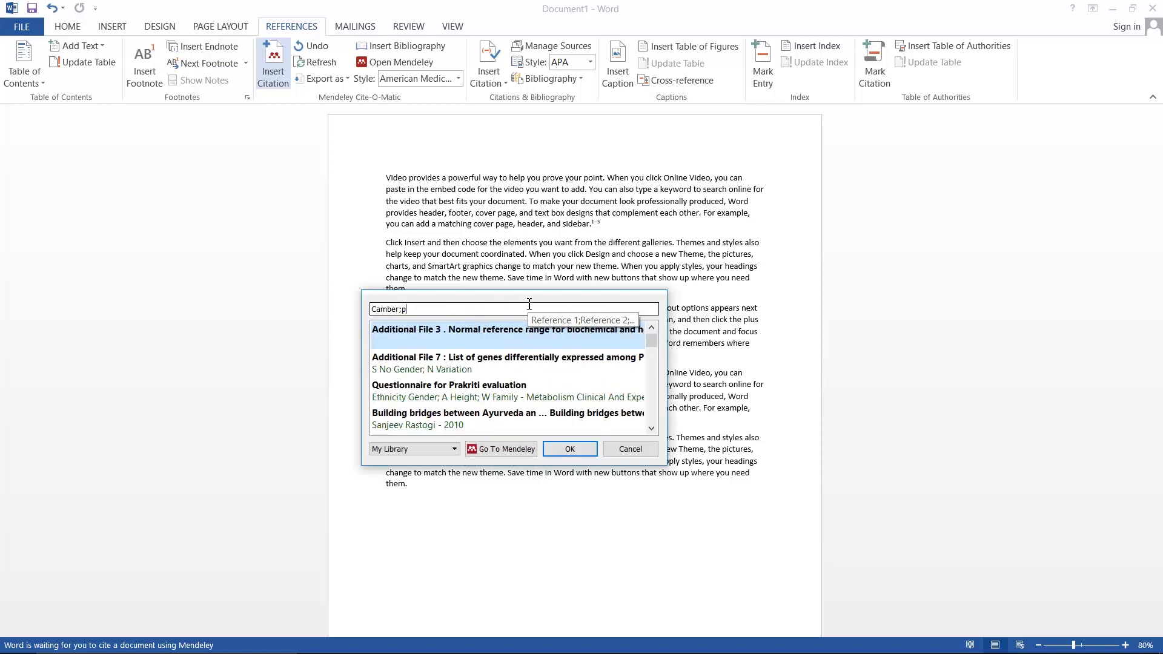
type("hysi")
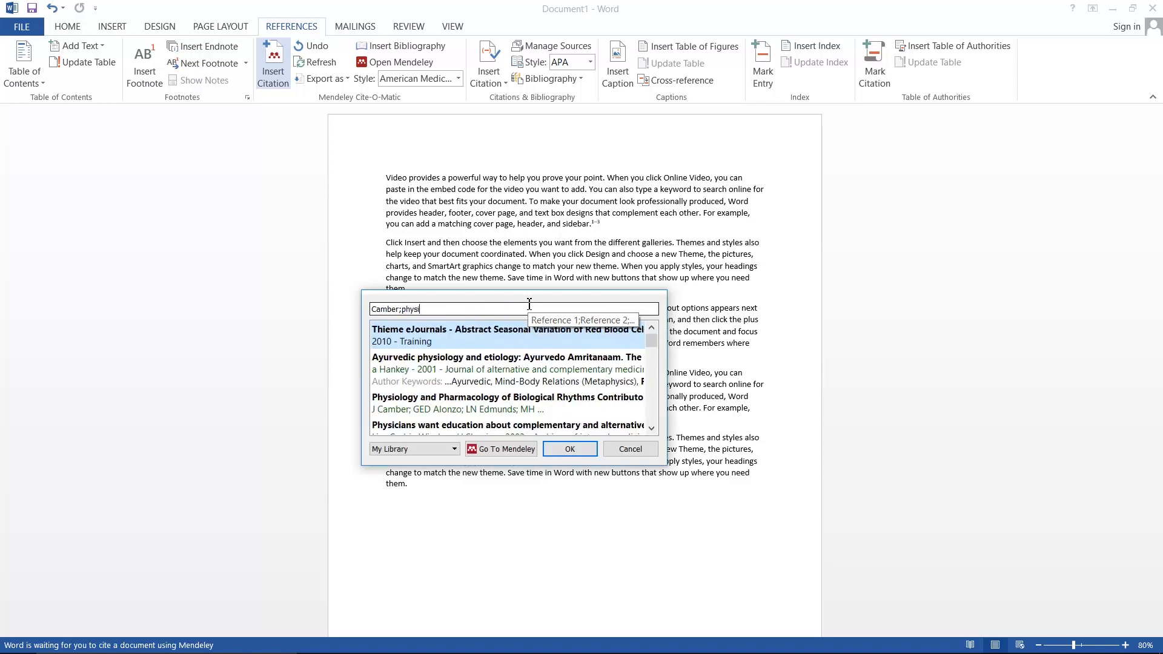
type("cal")
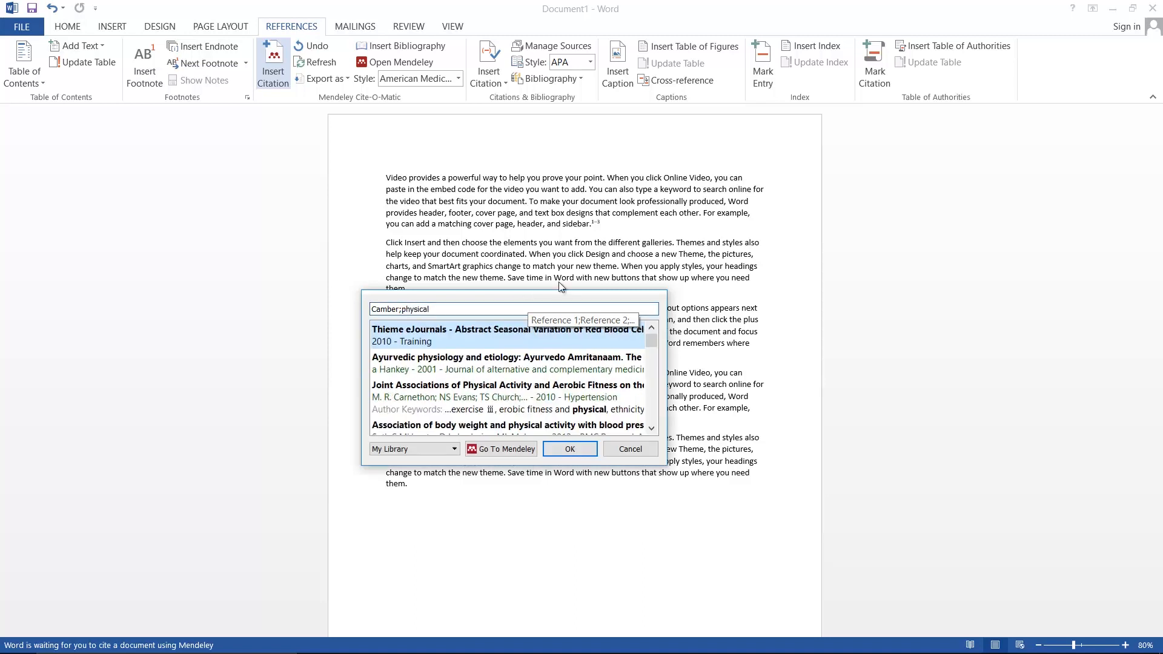
left_click(529, 390)
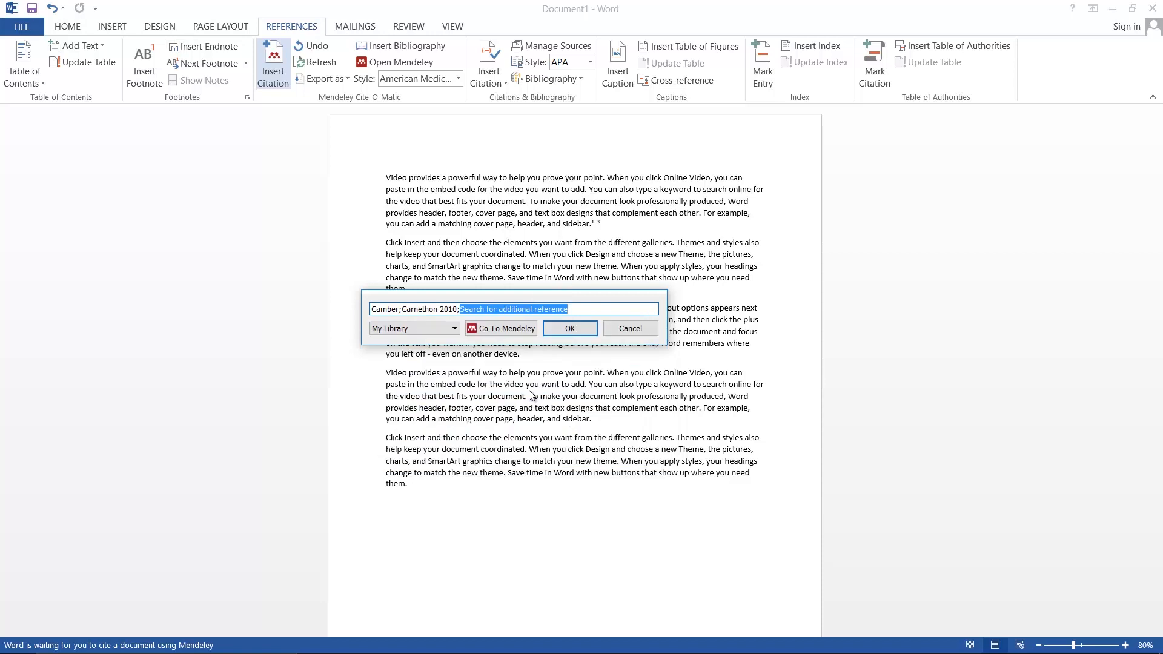
left_click(575, 329)
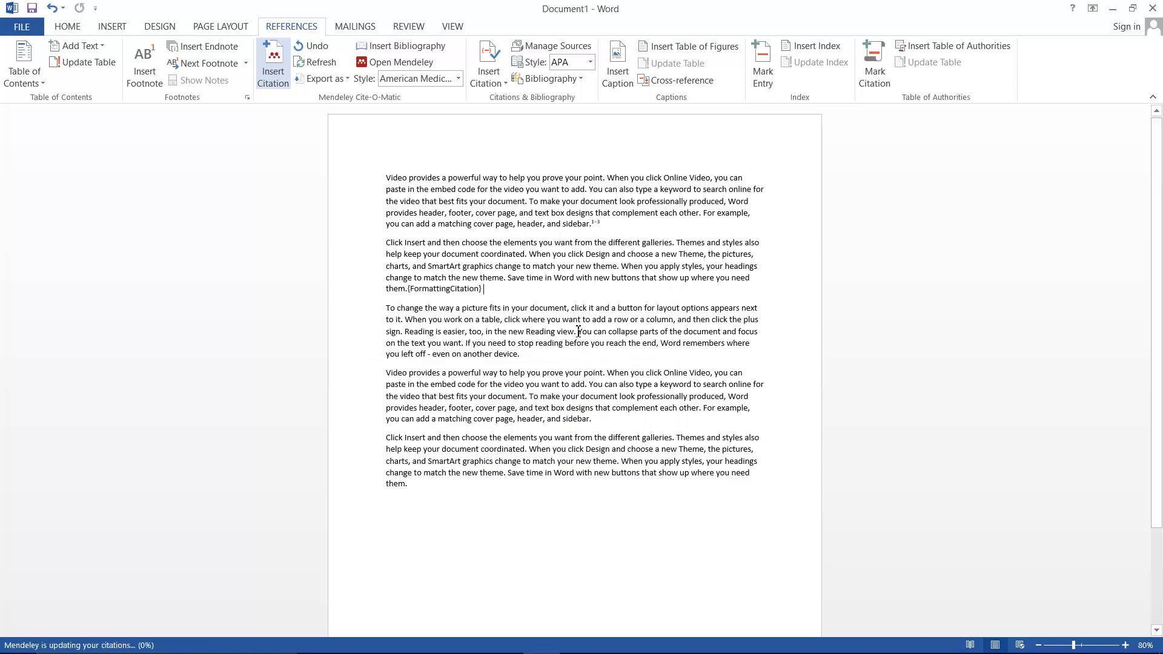
Start a Mendeley citation after the third paragraph, search the library by year 2010 and add the "Conceptual framework for new models" reference
left_click(533, 356)
key("alt+m")
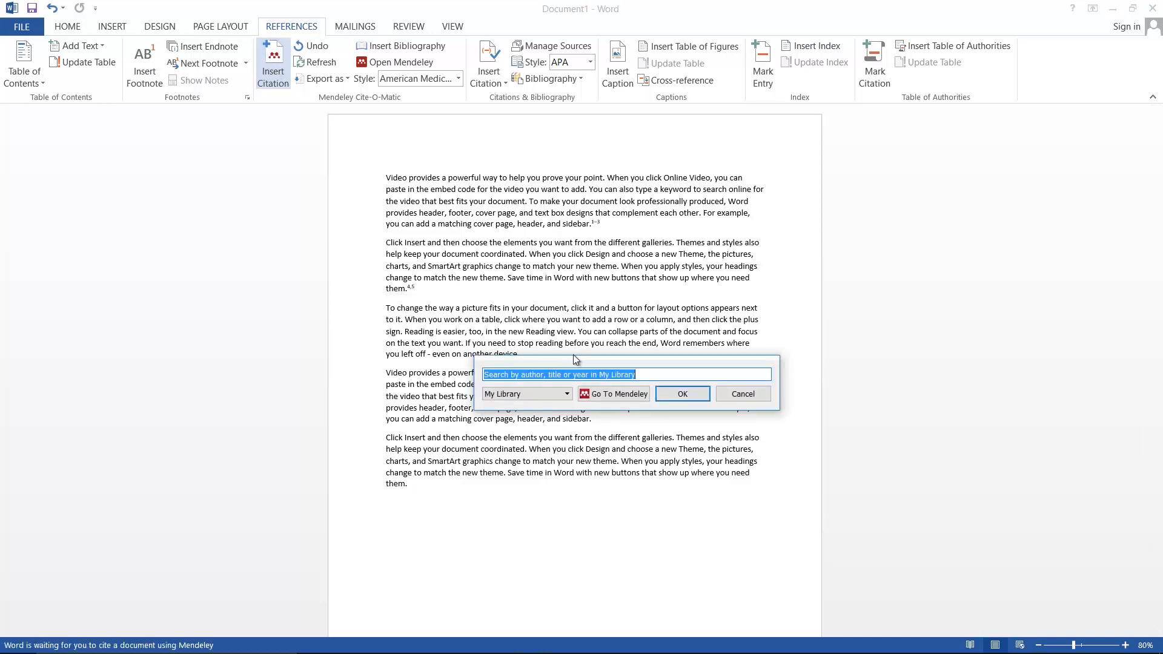
type("2")
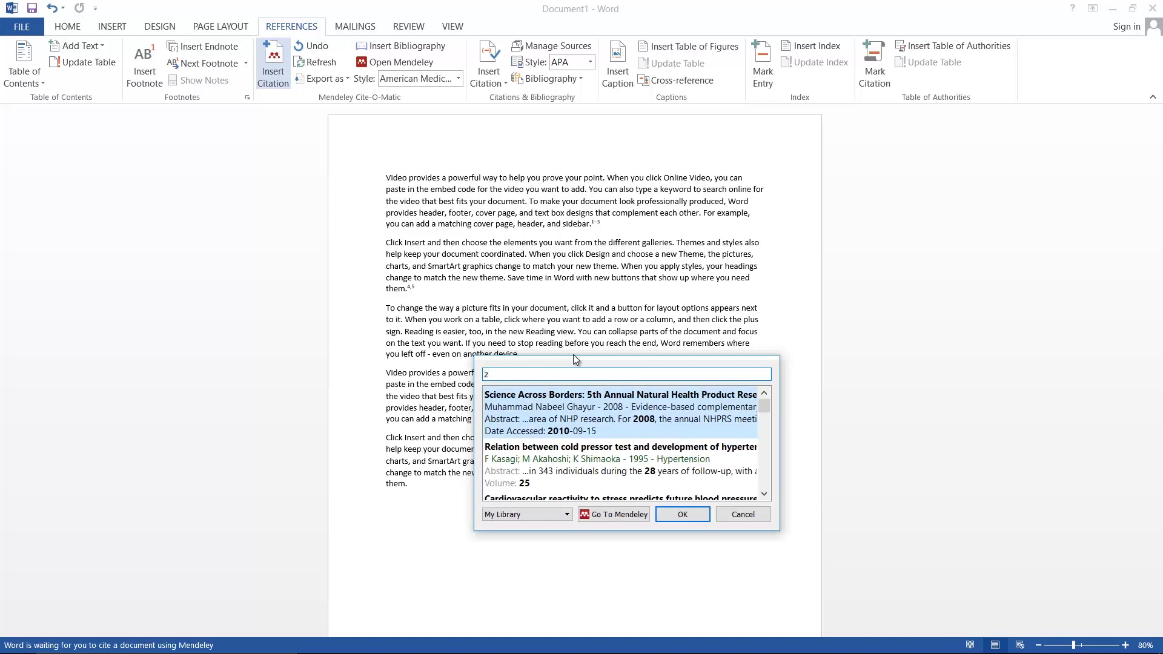
type("01")
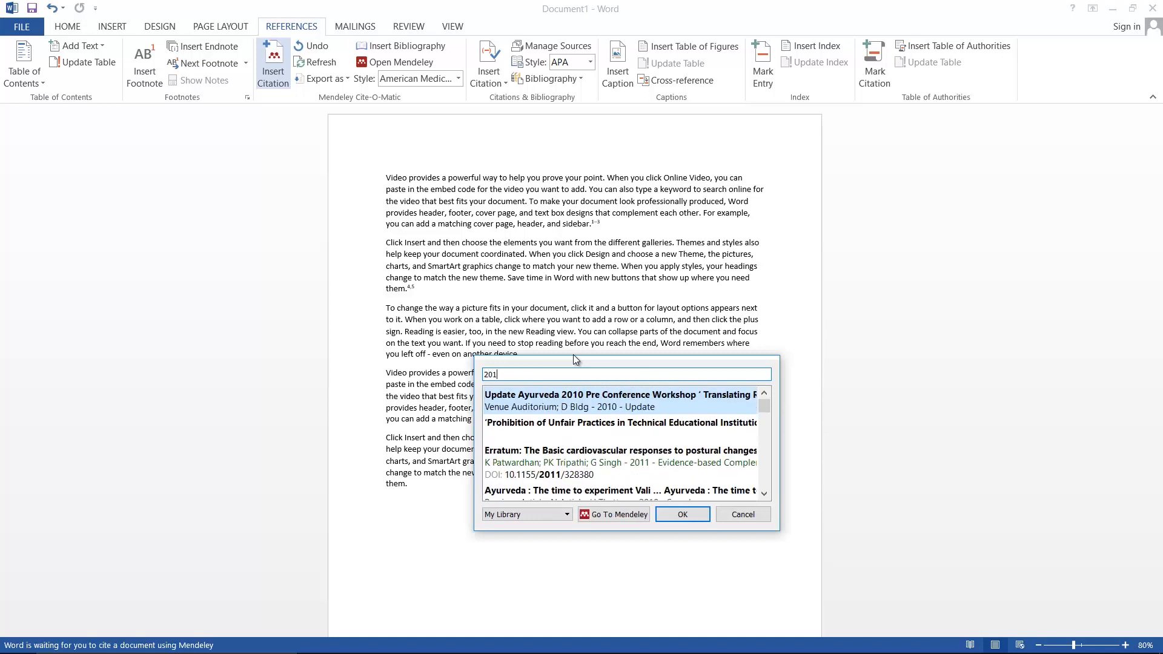
type("0")
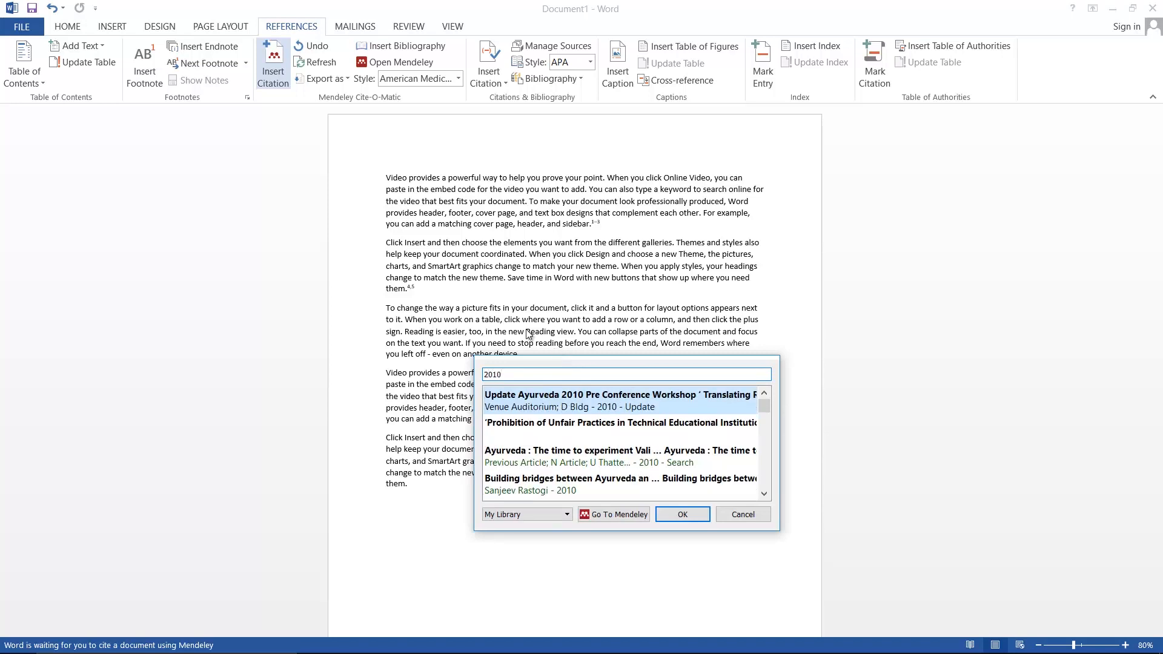
left_click(765, 496)
left_click(765, 496)
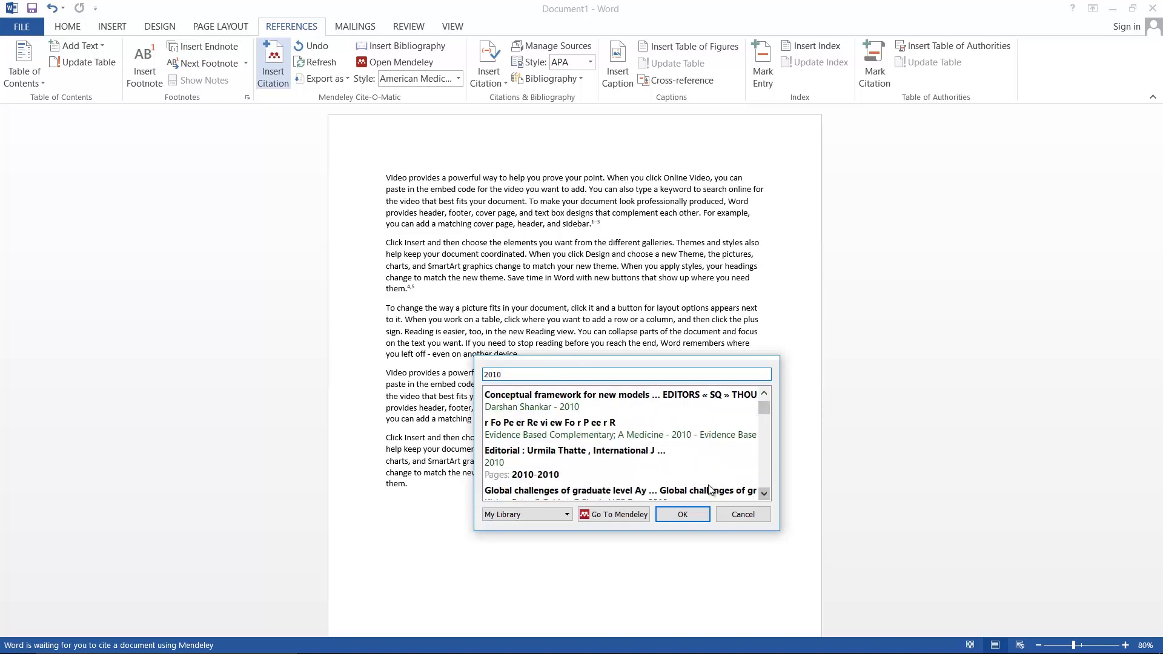
left_click(591, 407)
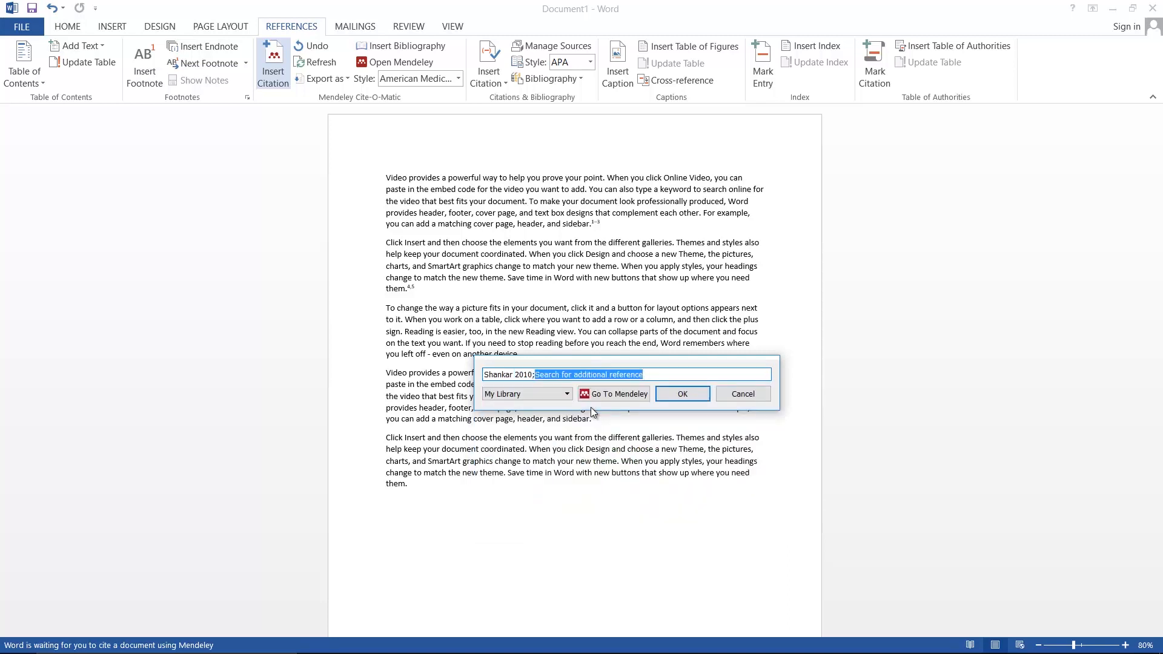
Add the 2015 "Bloom's taxonomy of cognitive learning objectives" reference through a year search and insert the combined citation after the third paragraph
type("201")
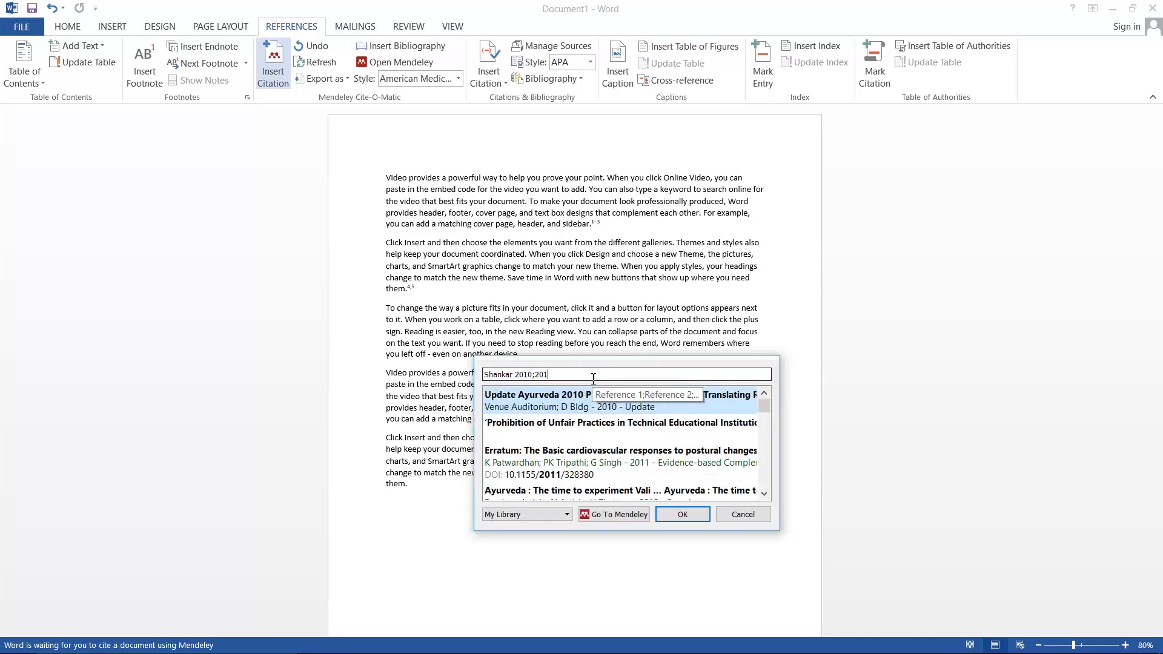
type("5")
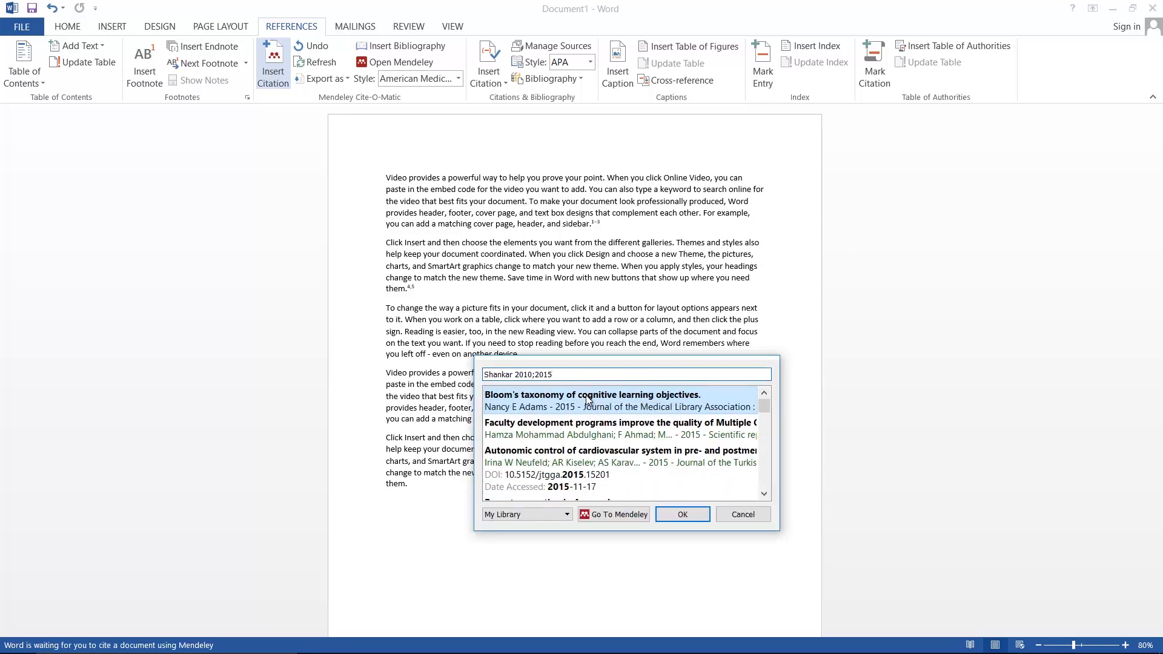
left_click(586, 395)
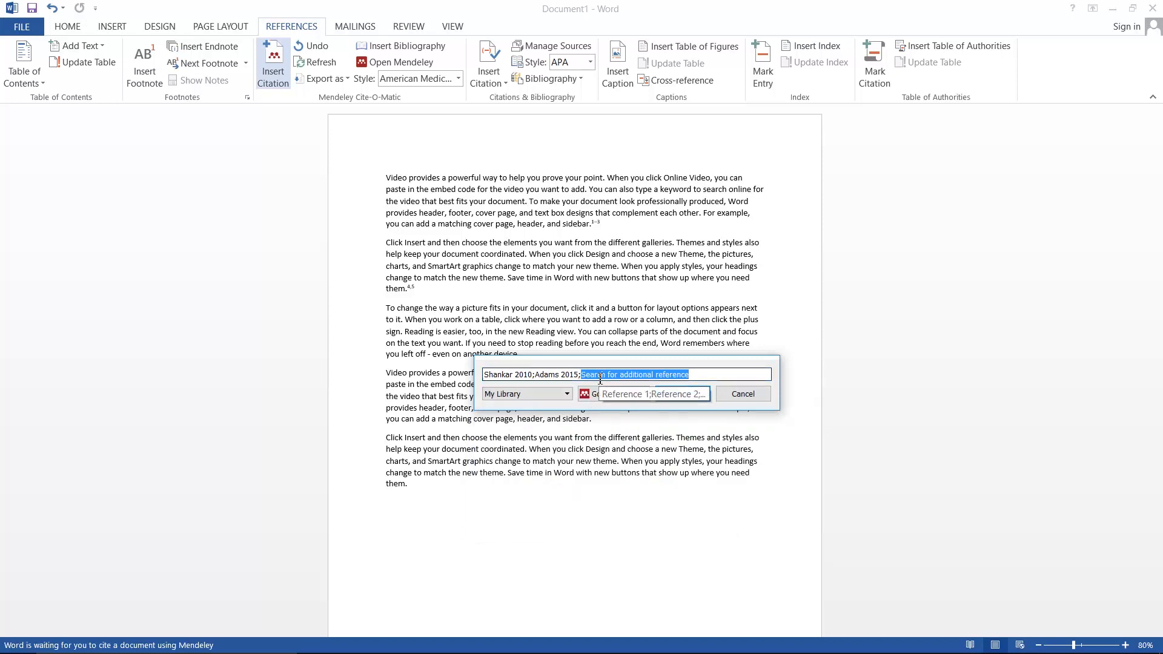
left_click(686, 393)
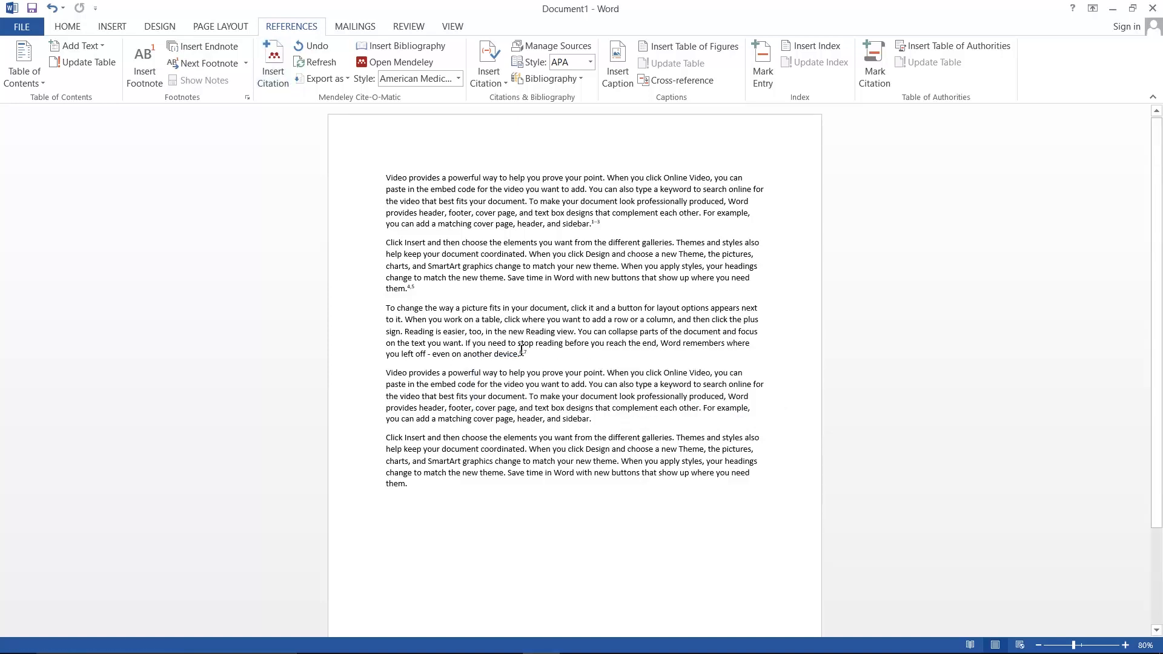
Cite the 2011 "Erratum: The Basic cardiovascular responses" and 2017 "Good practices of publishing AYUSH research" papers after the last paragraph, searching by year
left_click(442, 485)
left_click(270, 69)
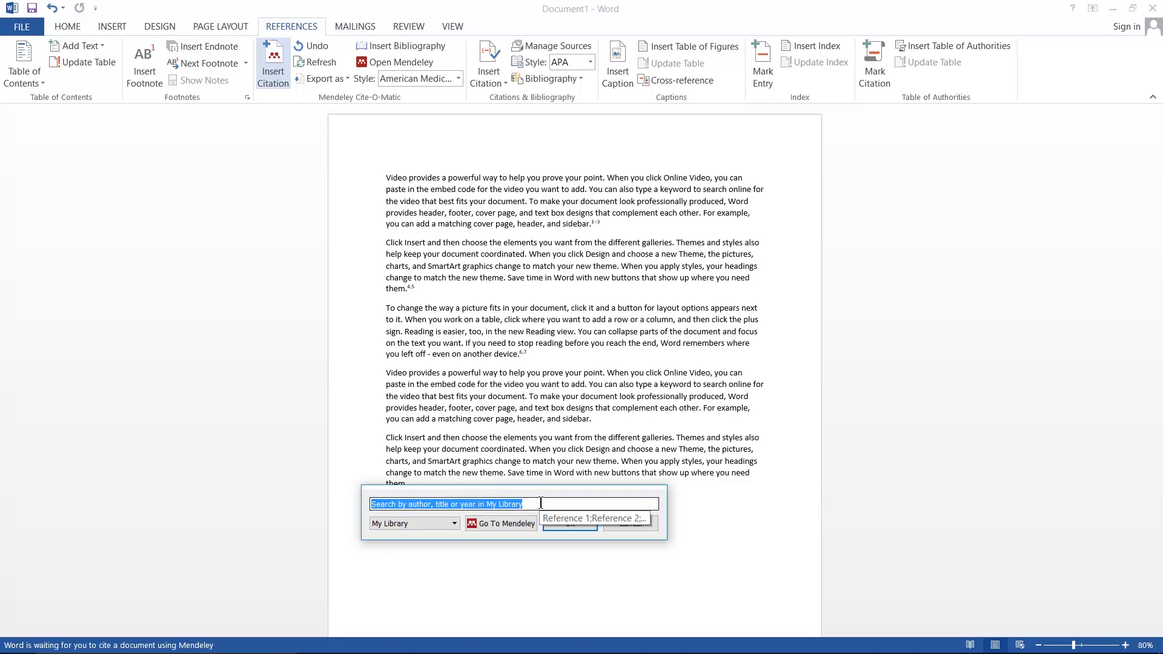
type("2011")
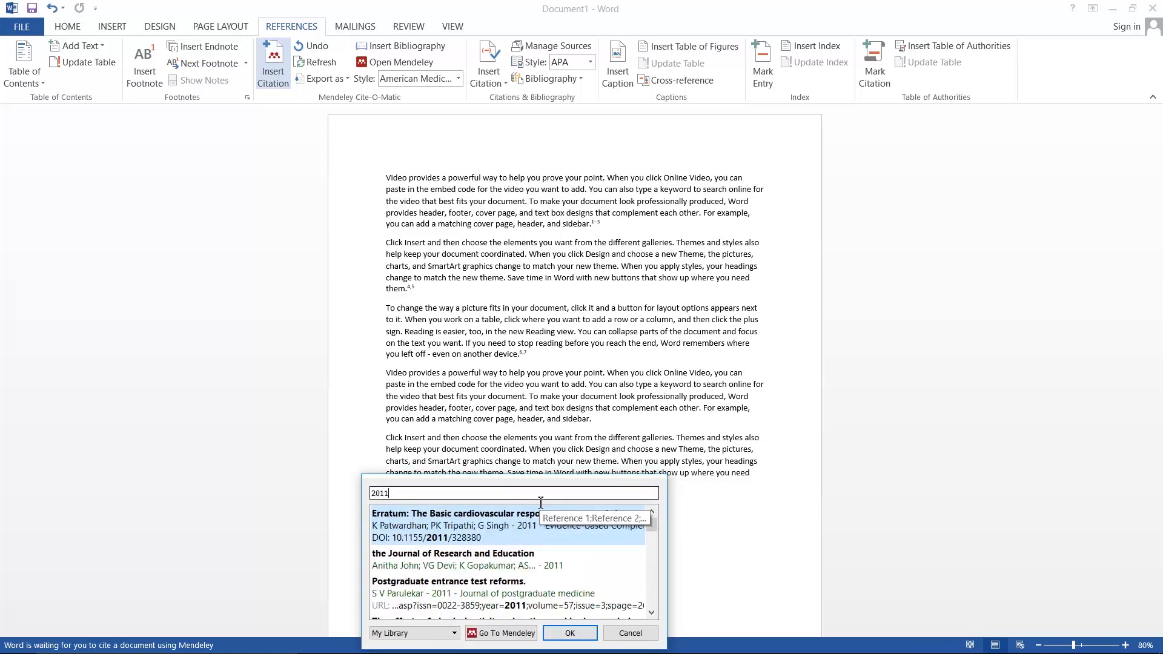
left_click(507, 524)
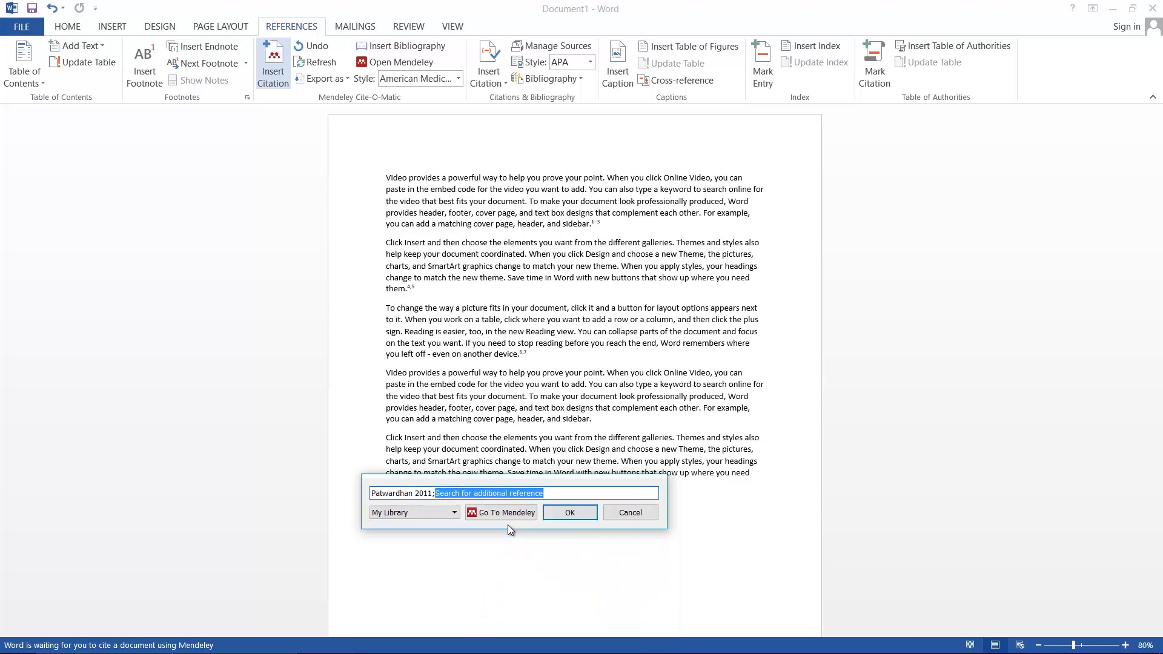
type("2")
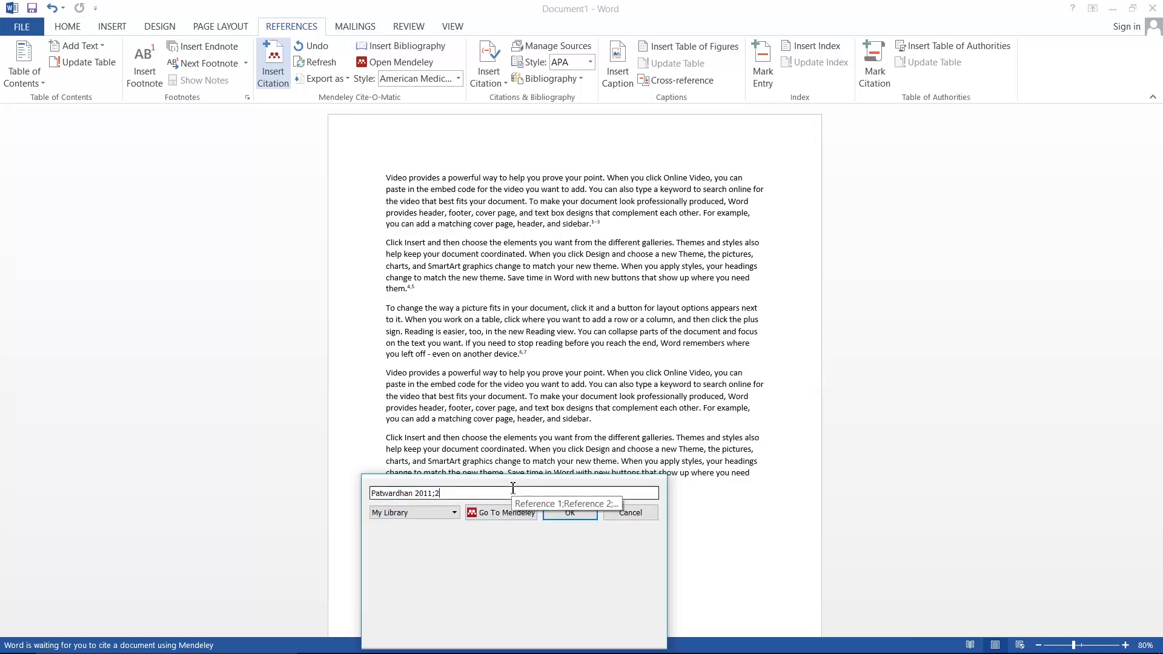
type("017")
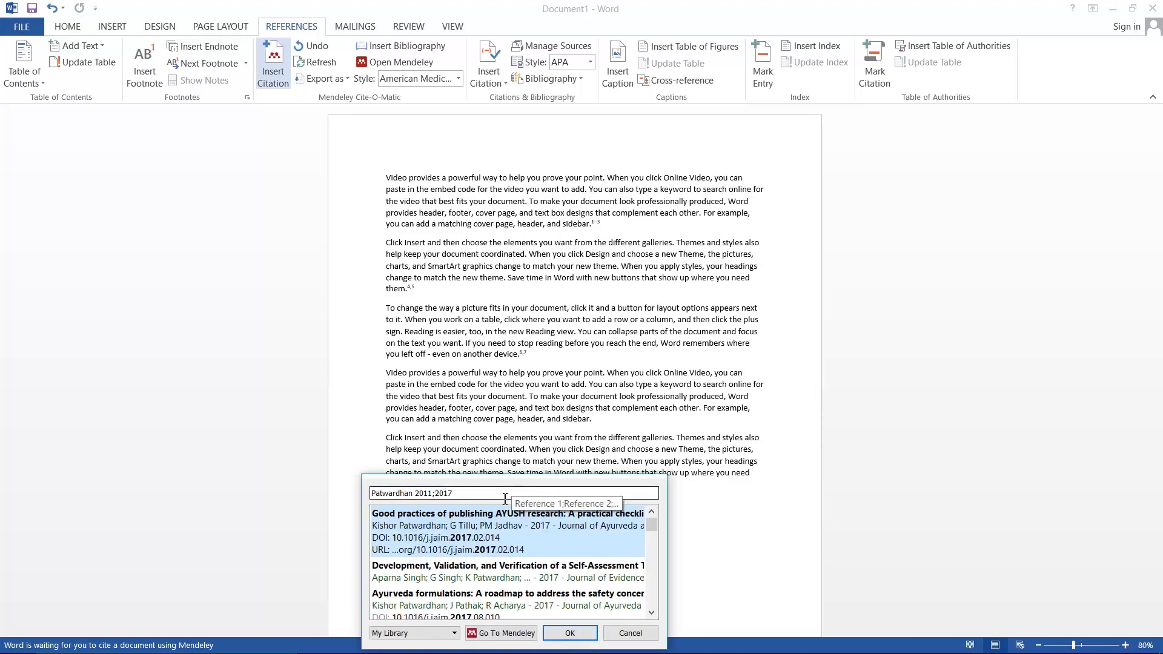
left_click(509, 525)
left_click(585, 512)
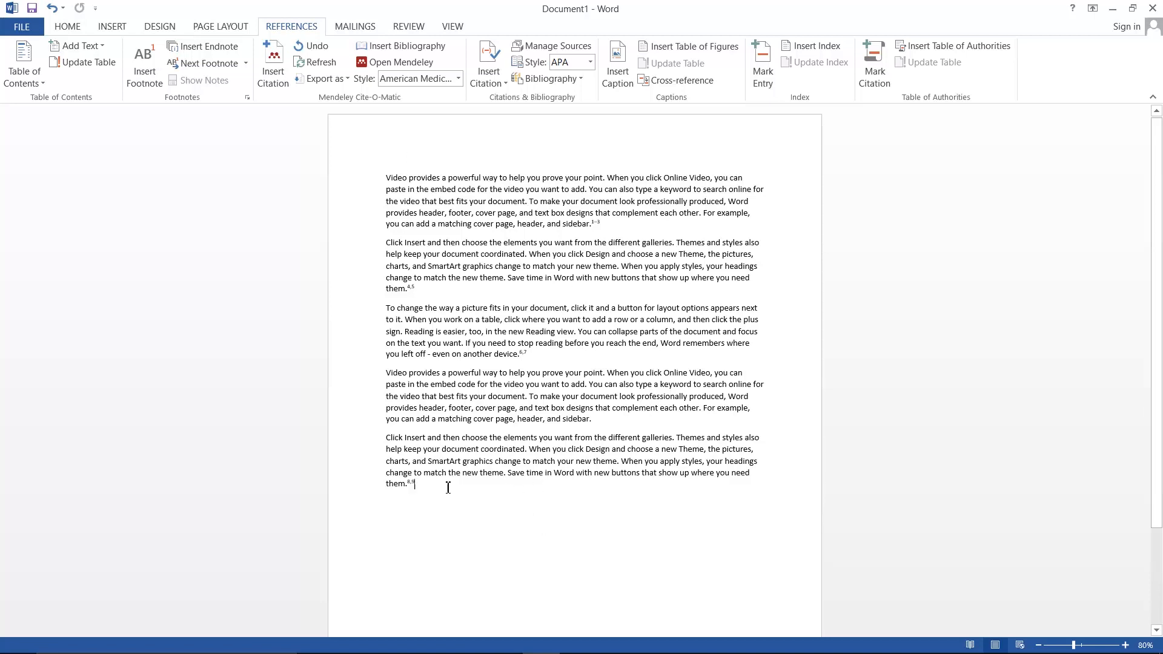
Add a "References" heading below the last paragraph, insert the Mendeley bibliography under it and look through the entries
key("Return")
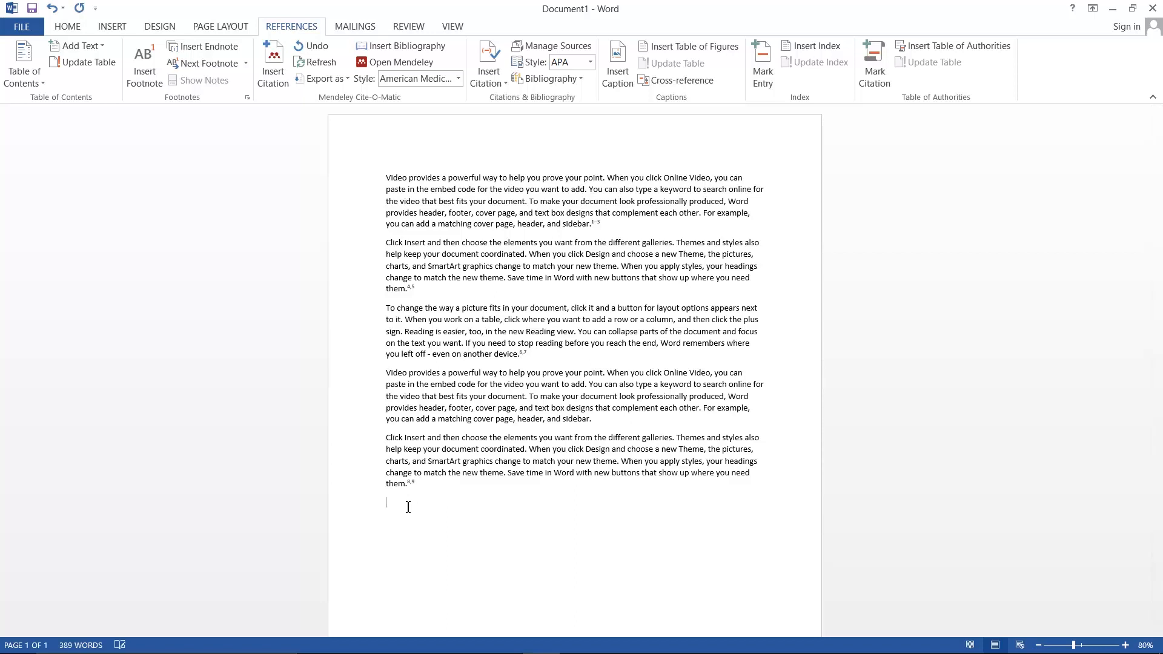
type("References")
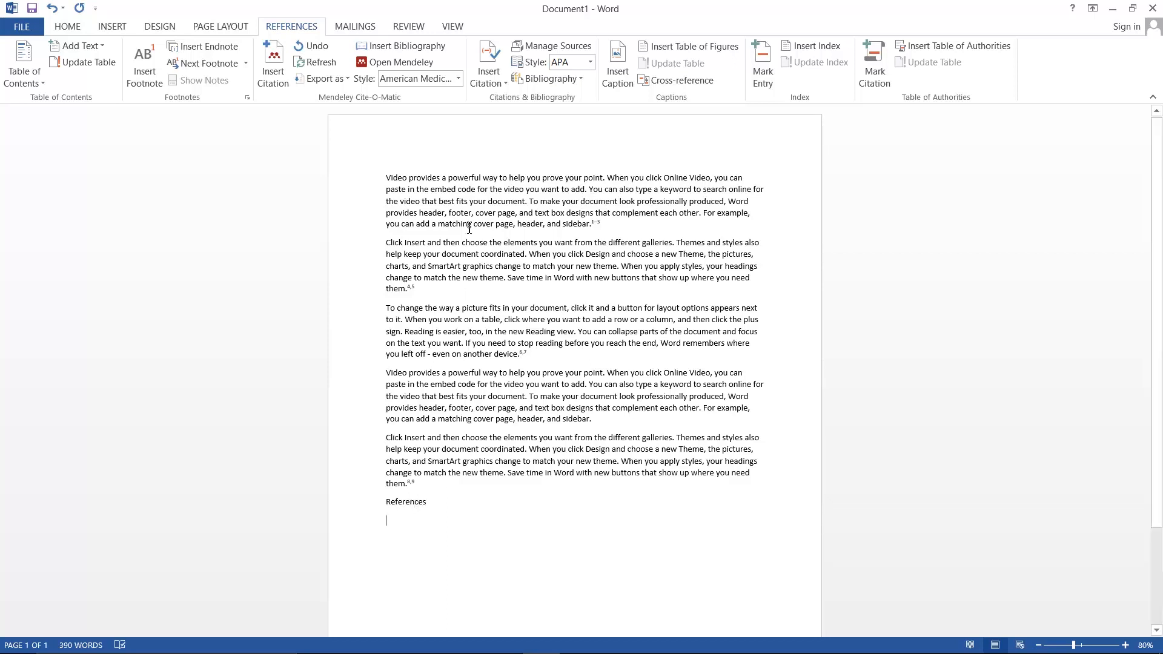
left_click(412, 46)
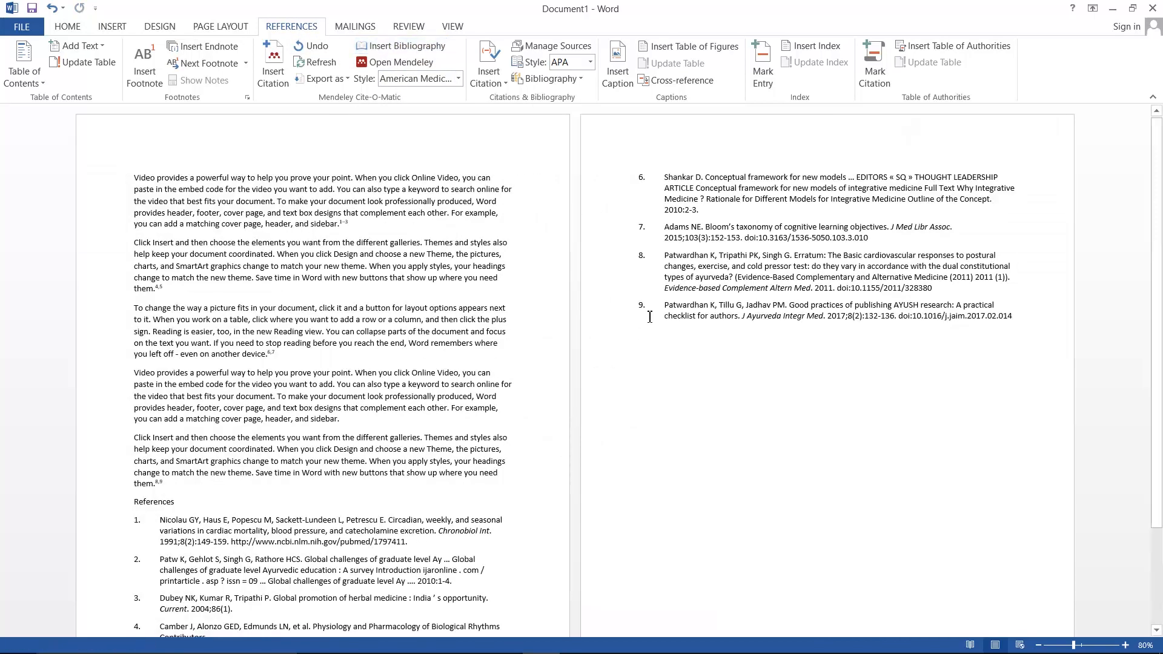
scroll(657, 337, "down", 2)
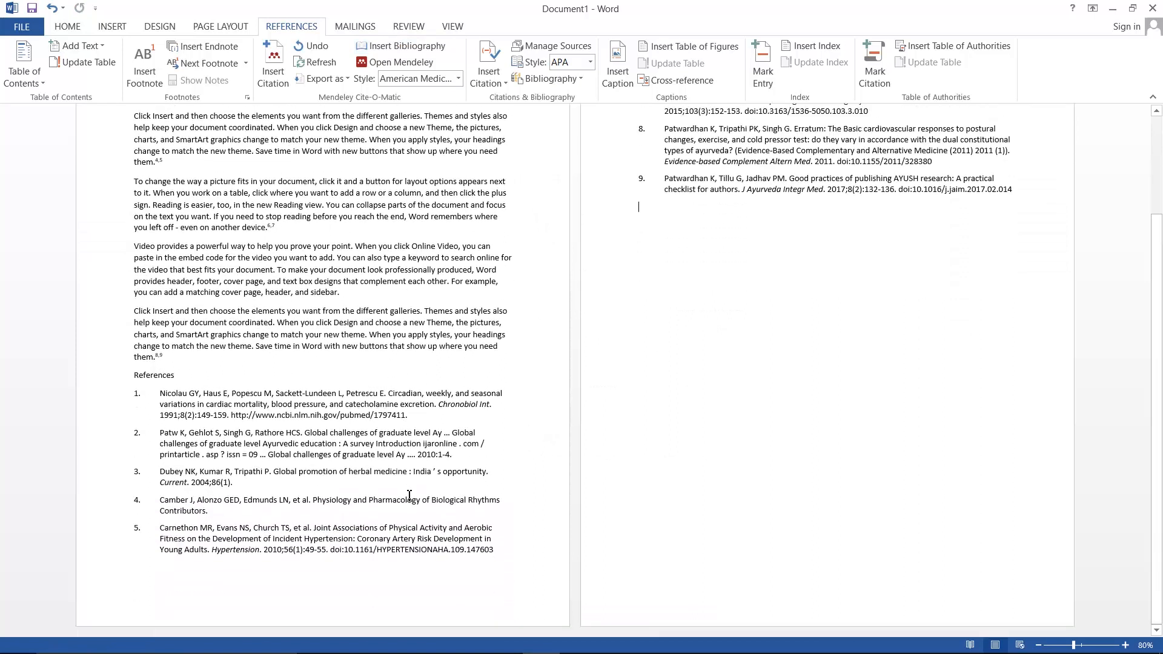
scroll(409, 501, "up", 2)
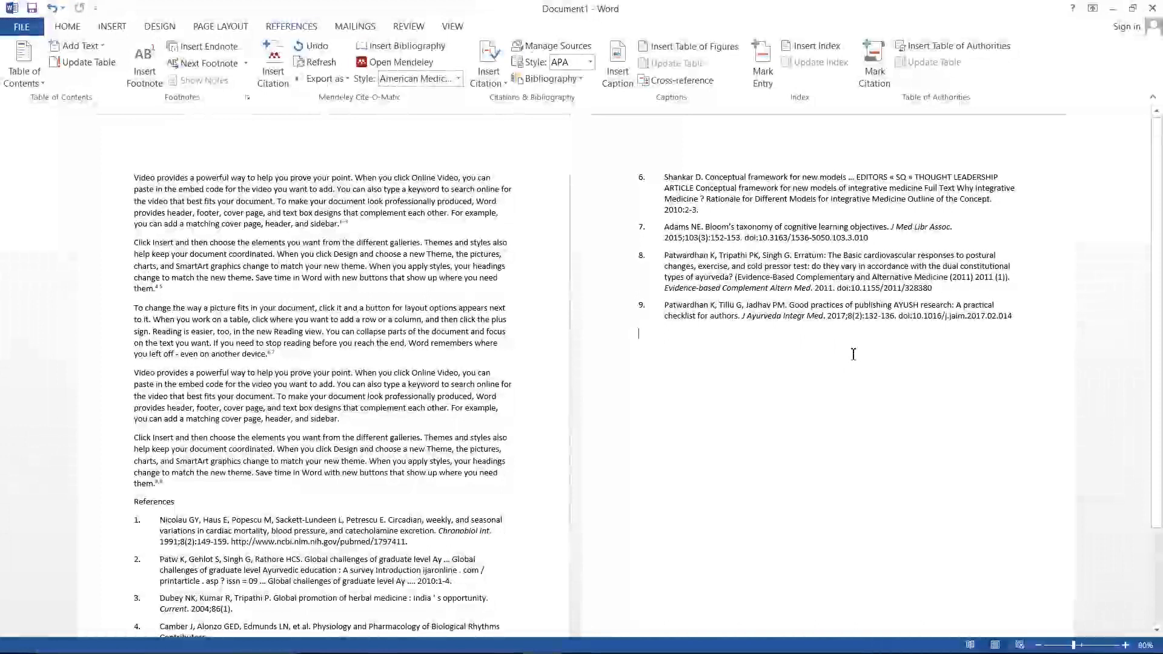
scroll(449, 492, "down", 2)
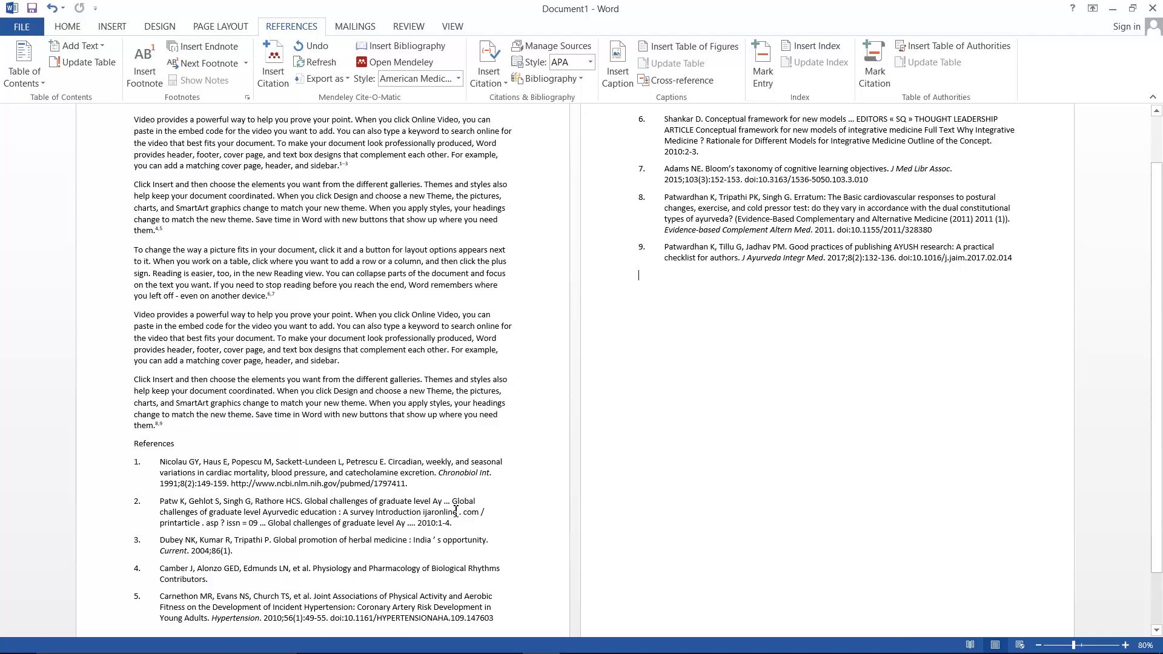
scroll(456, 512, "up", 2)
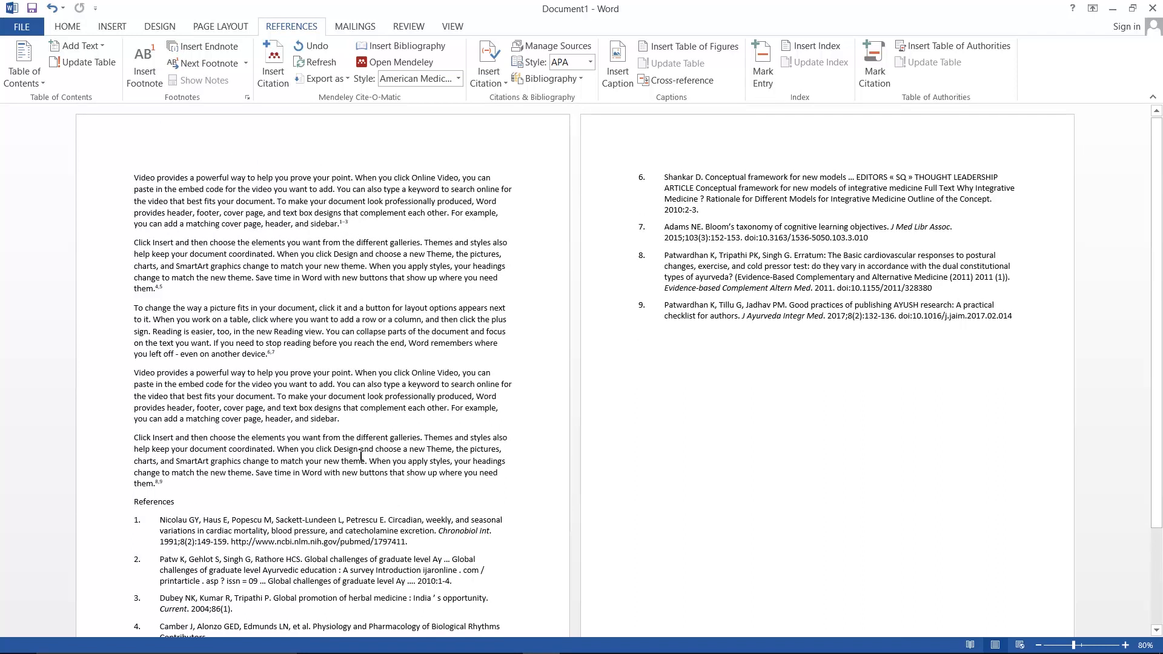
scroll(360, 458, "down", 2)
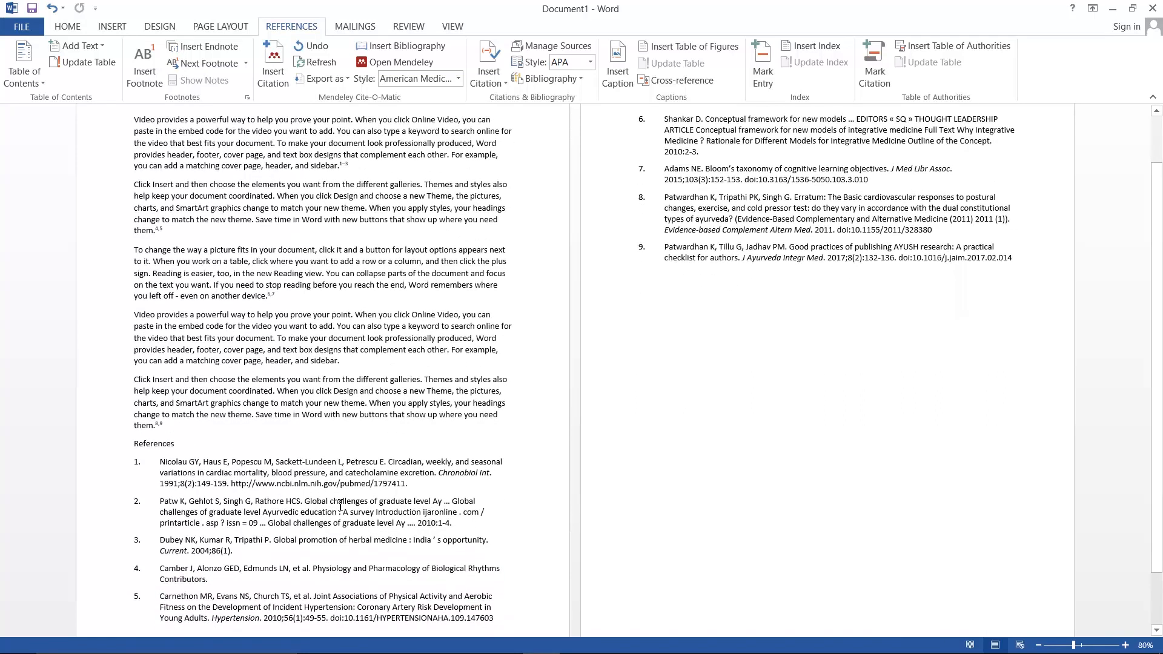
scroll(341, 506, "up", 2)
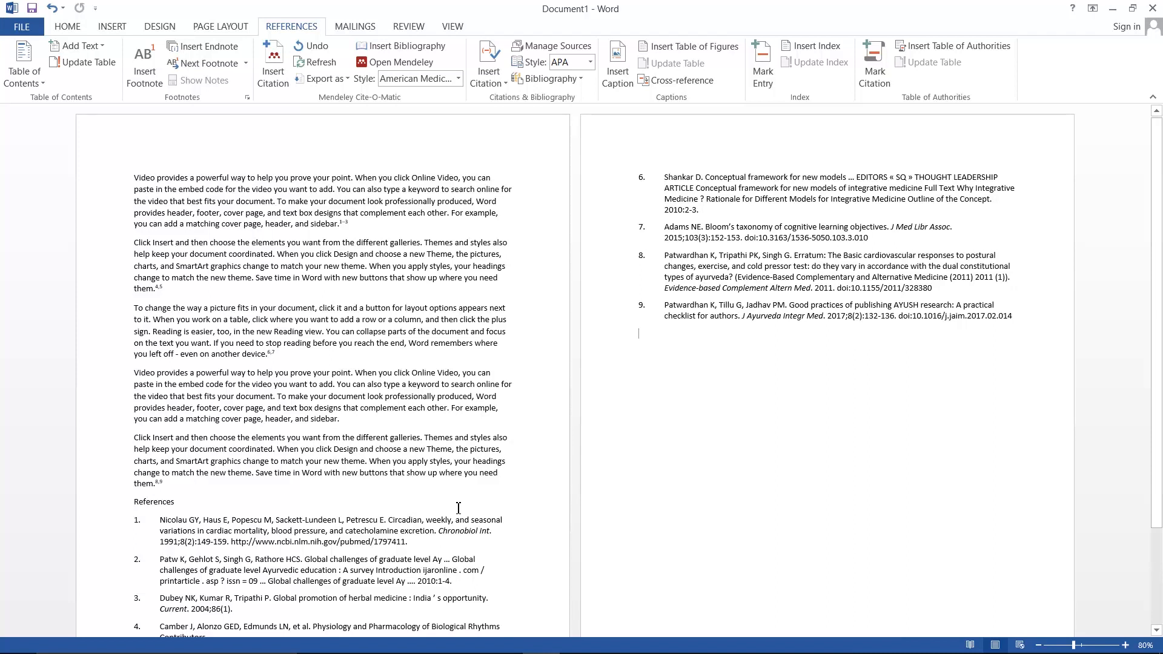
Switch the Mendeley citation style to Nature and check the reformatted reference list
left_click(459, 80)
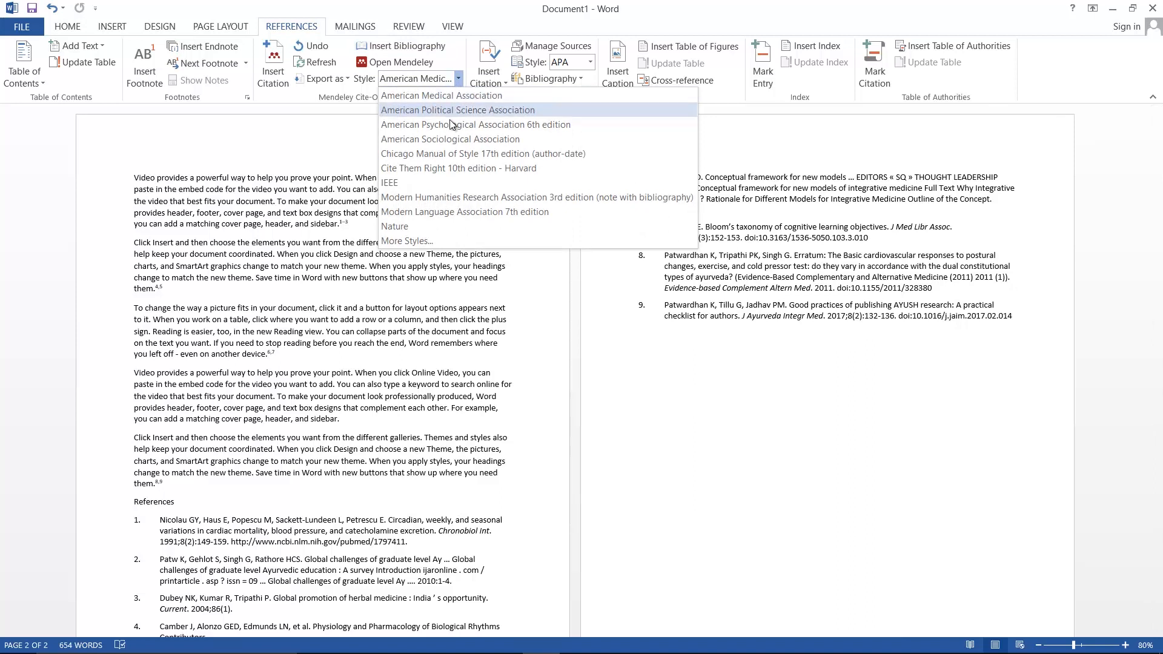
left_click(427, 226)
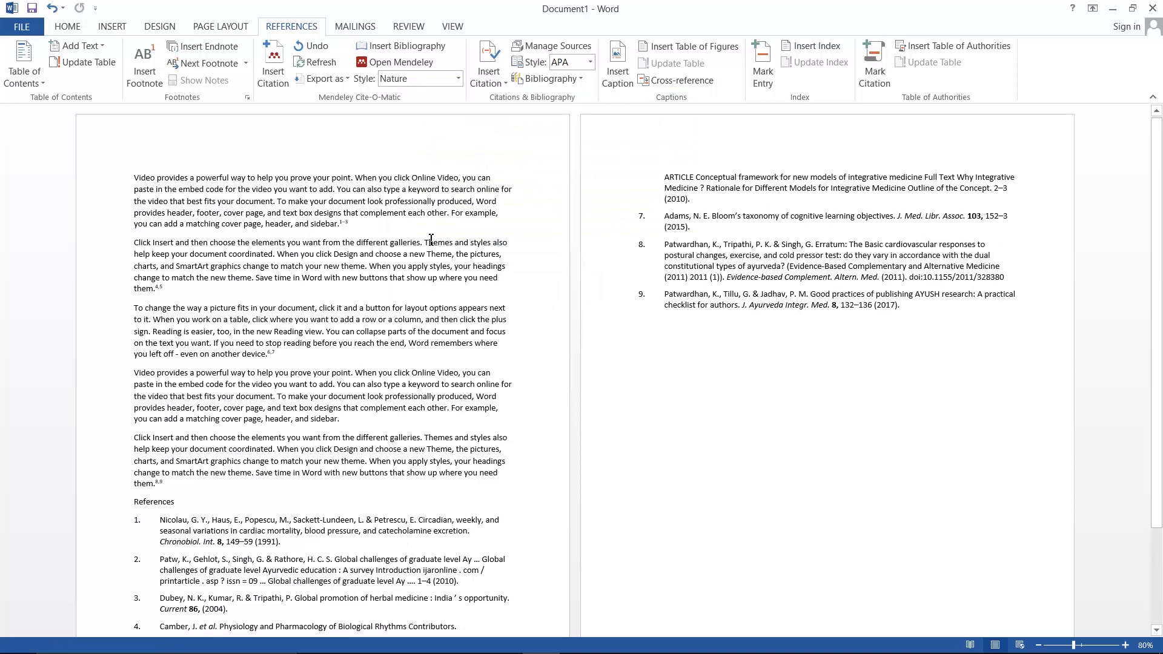
scroll(478, 388, "down", 3)
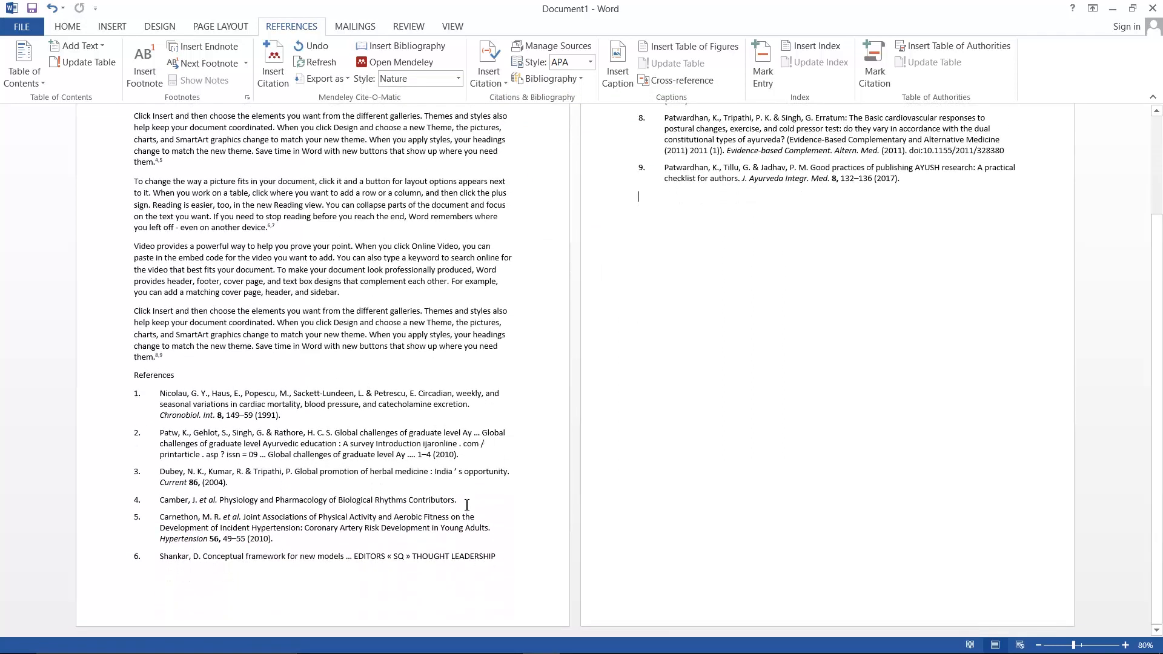
scroll(814, 294, "up", 3)
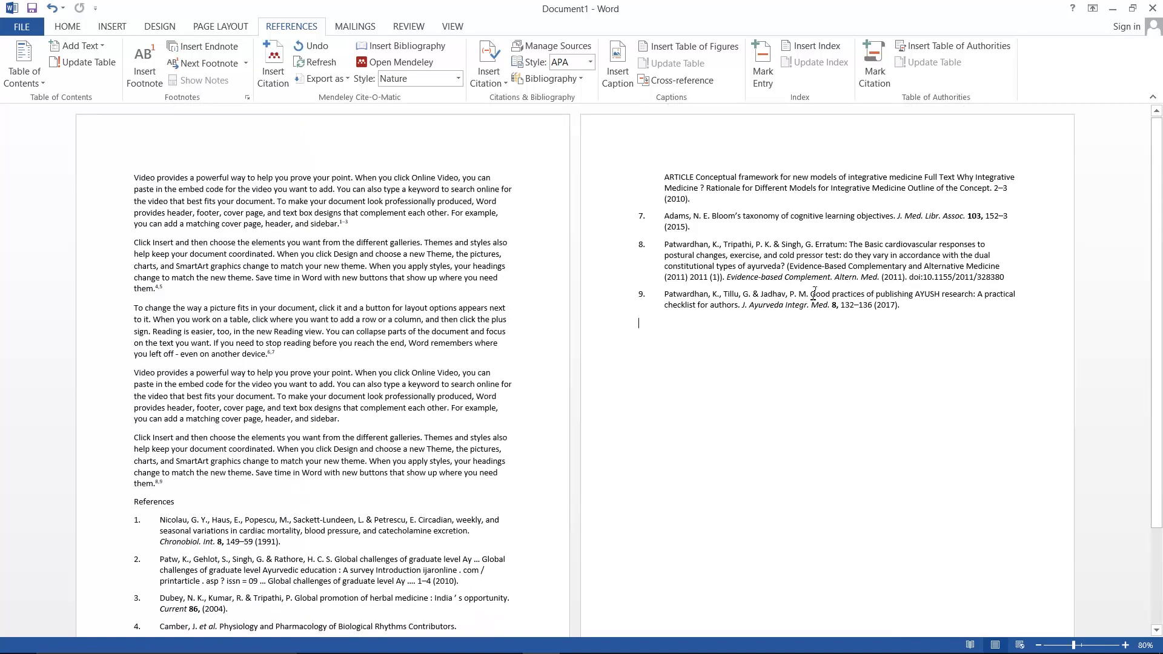
Set the Mendeley citation style to Chicago Manual of Style 17th edition (author-date) and check the bibliography
left_click(459, 80)
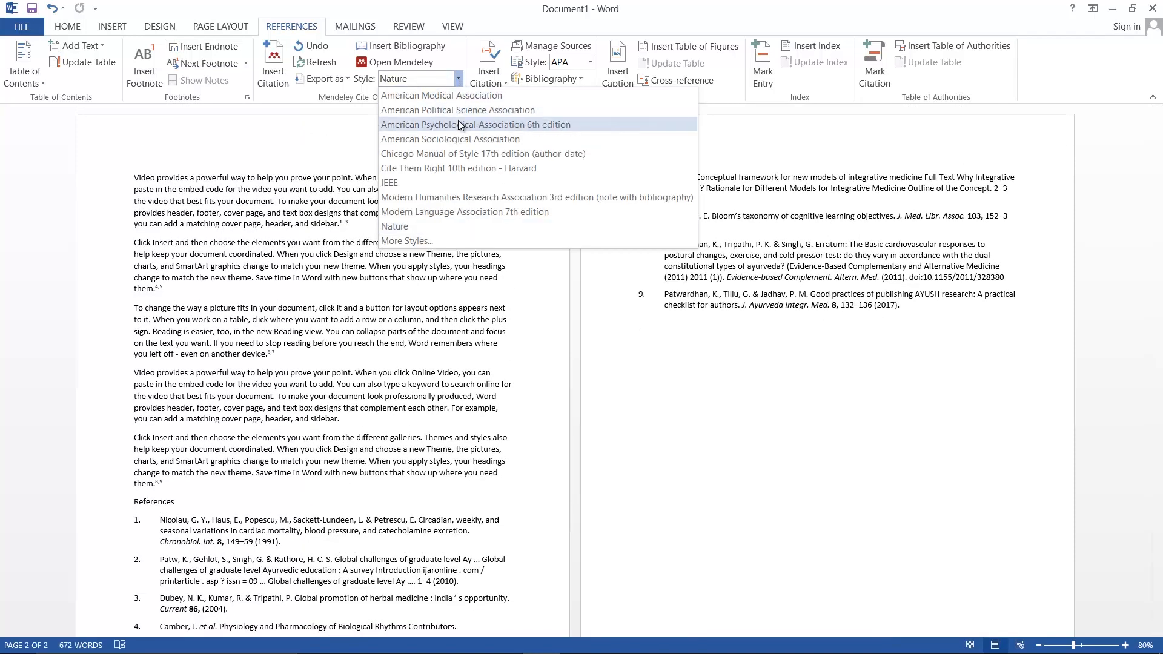
left_click(456, 153)
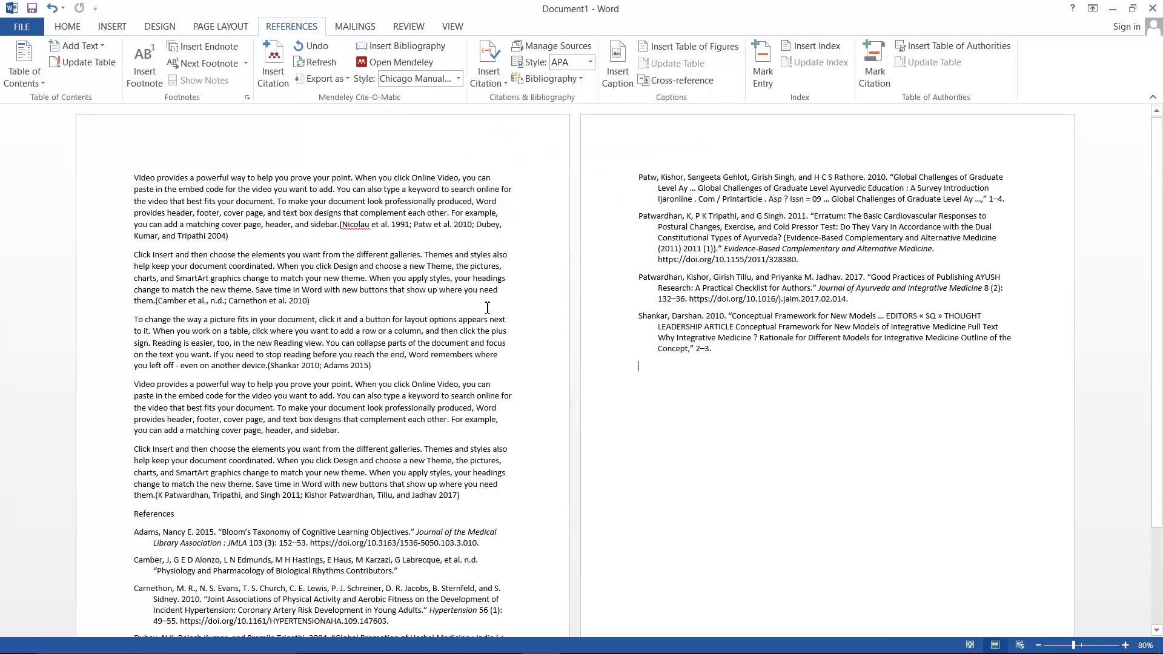
scroll(677, 415, "down", 3)
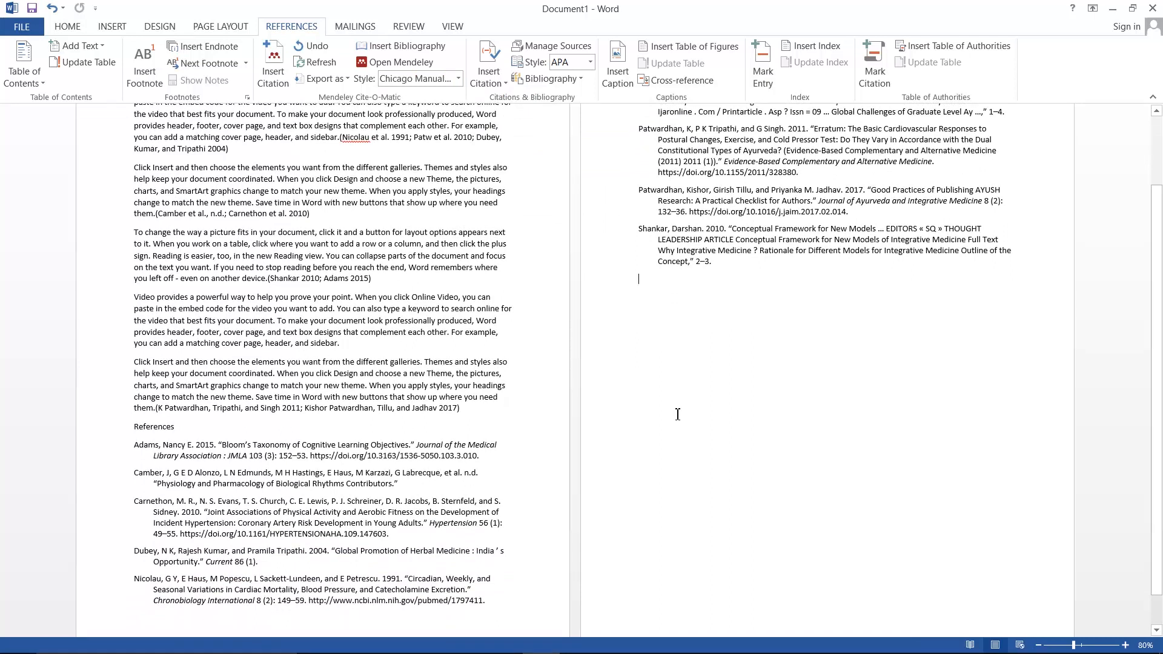
scroll(677, 413, "down", 2)
scroll(677, 412, "up", 4)
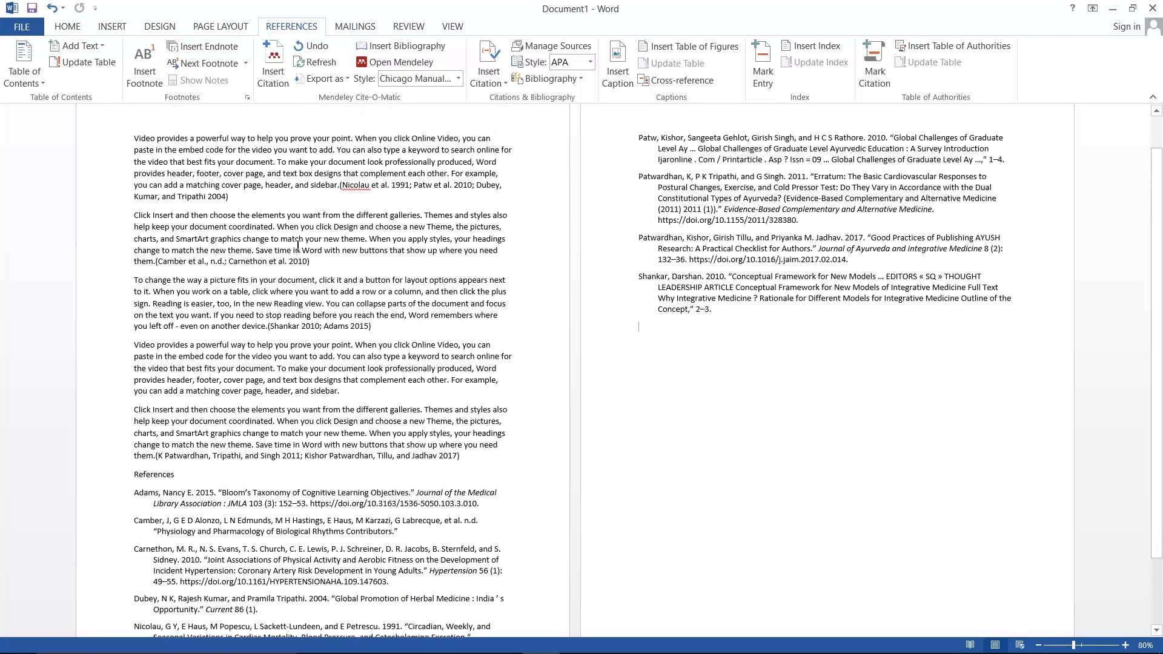
Examine how the Chicago style formats the in-text citations and orders the reference list, and view the available citation styles
left_click(342, 191)
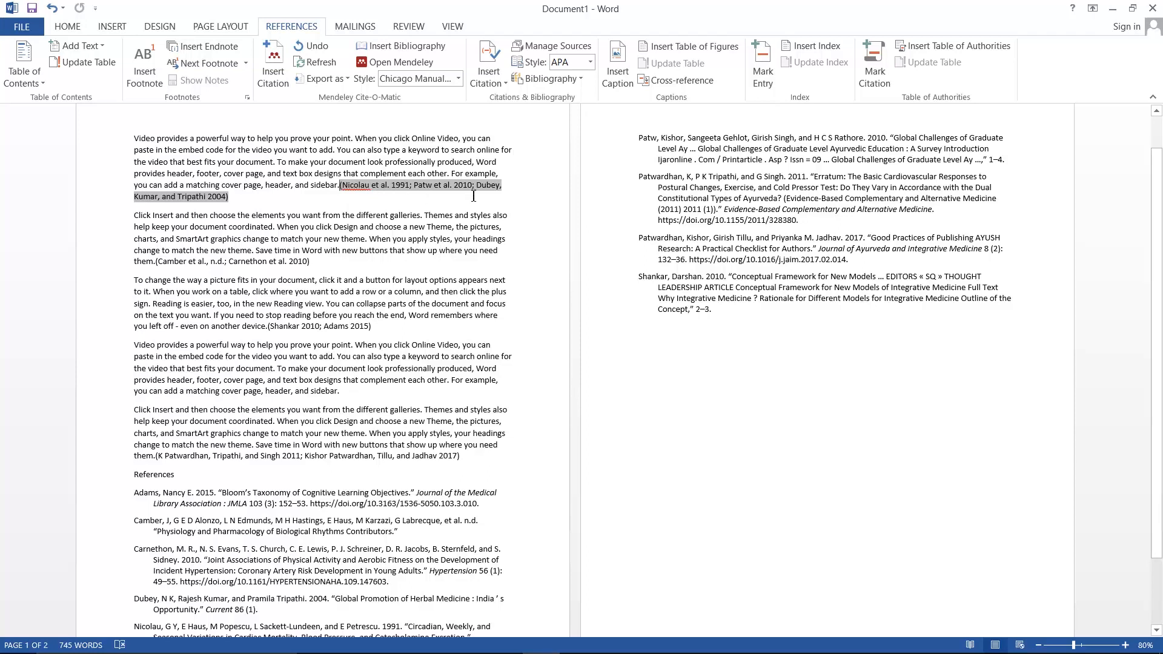
scroll(430, 292, "down", 3)
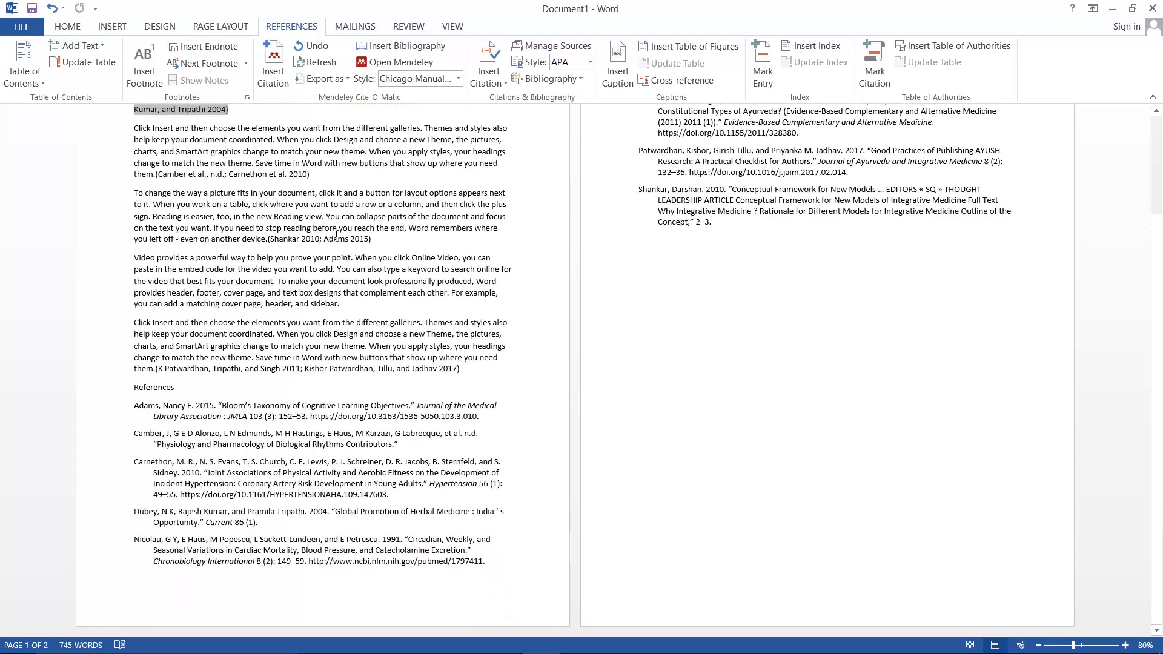
scroll(414, 327, "up", 4)
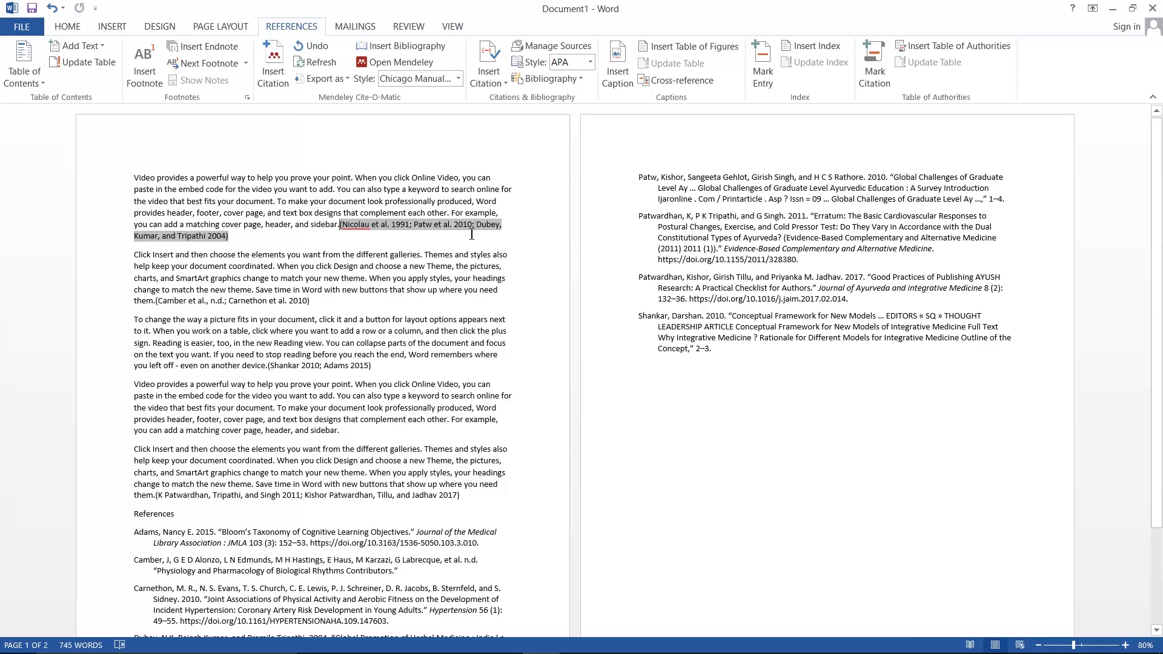
left_click(458, 280)
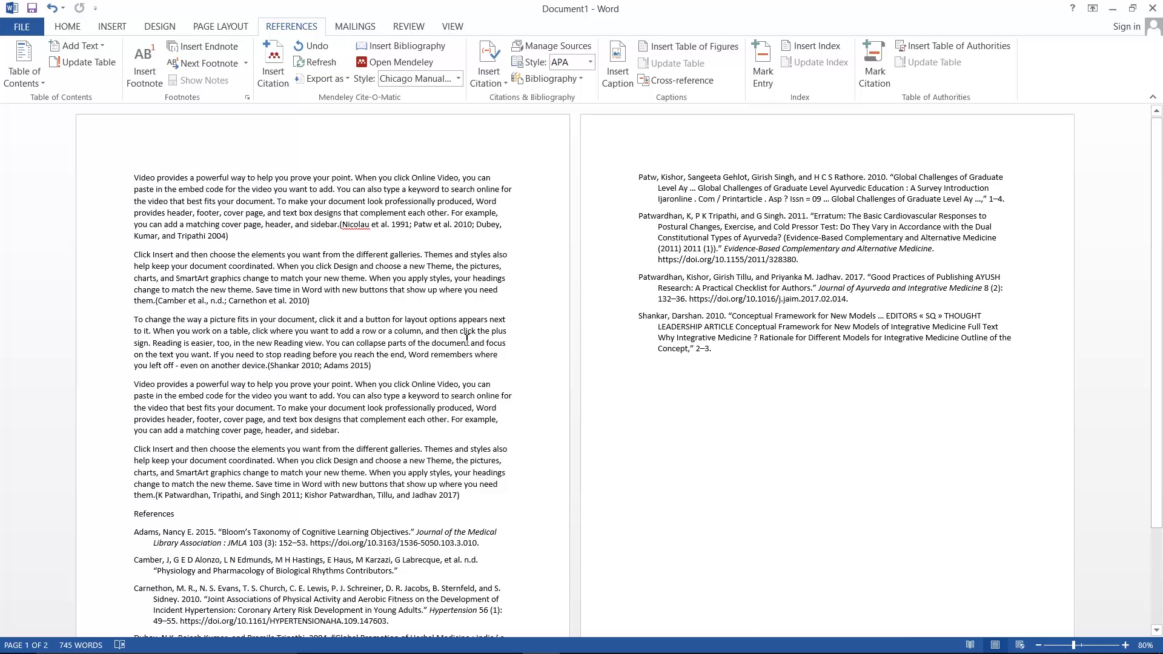
scroll(468, 402, "down", 2)
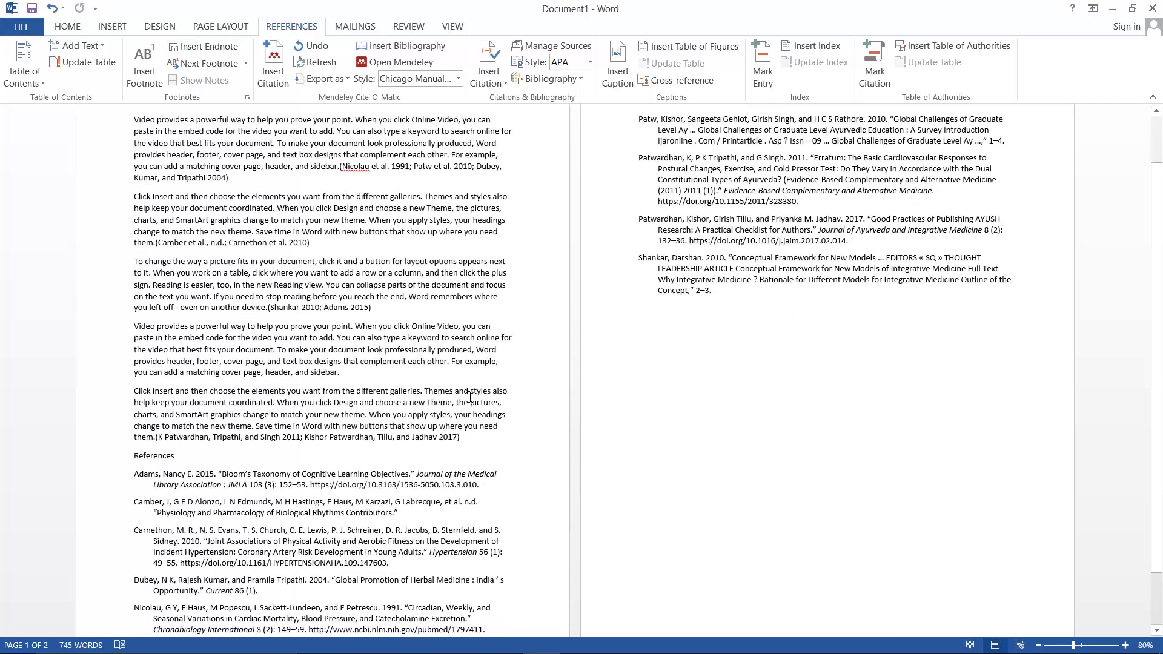
scroll(469, 409, "down", 1)
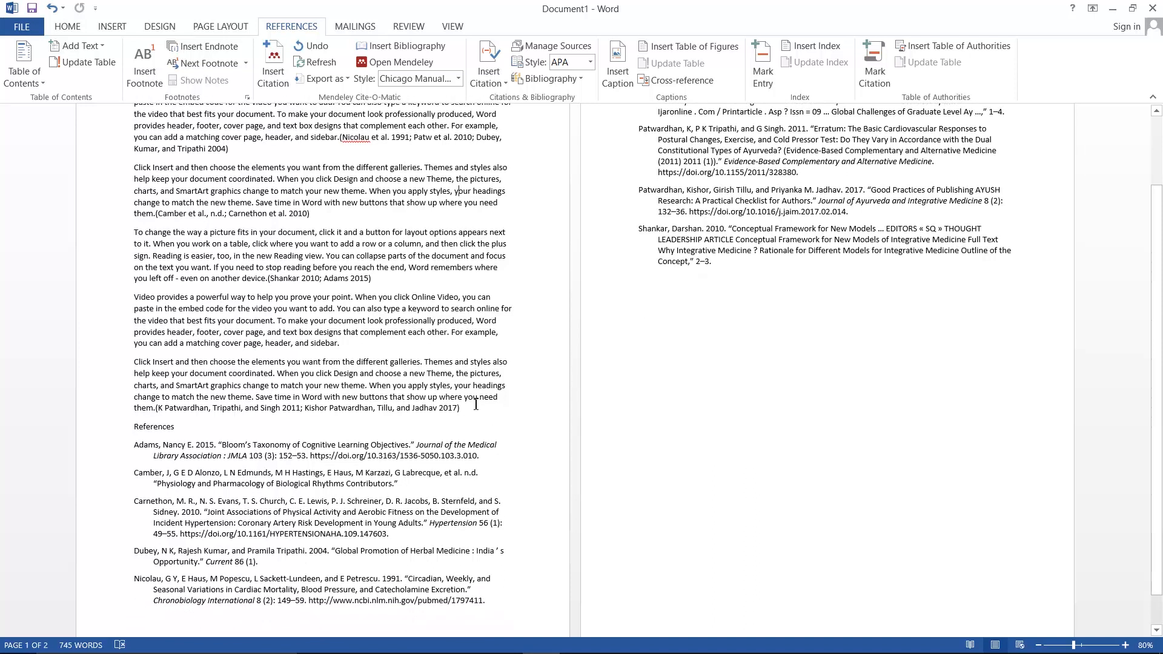
scroll(475, 414, "down", 1)
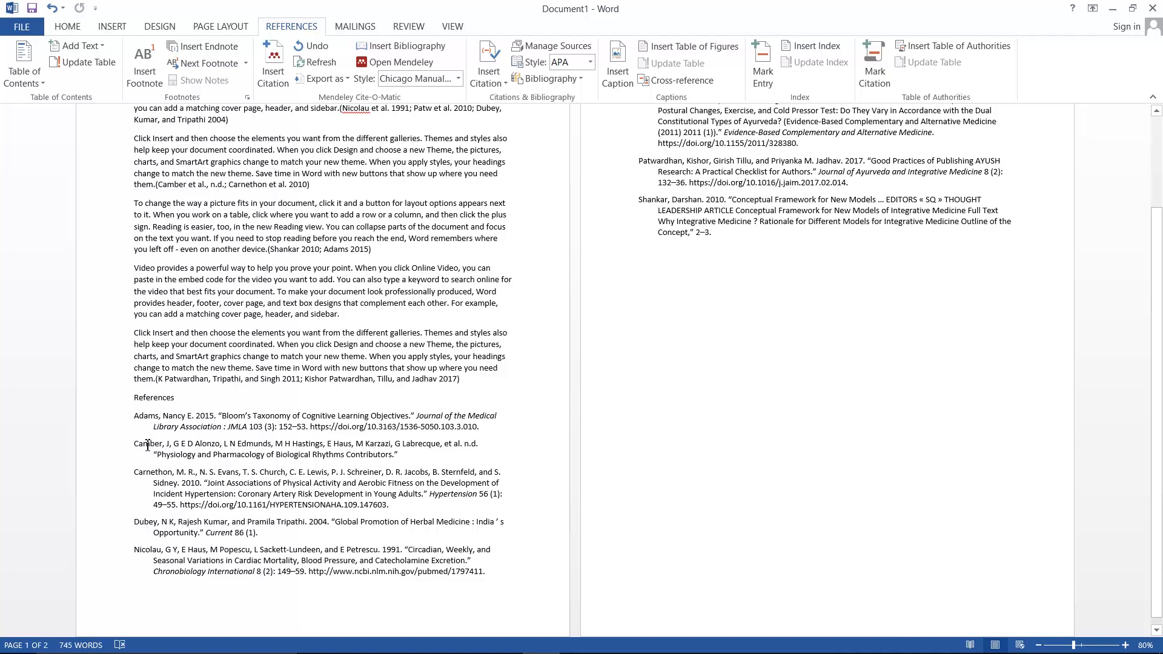
scroll(734, 401, "up", 3)
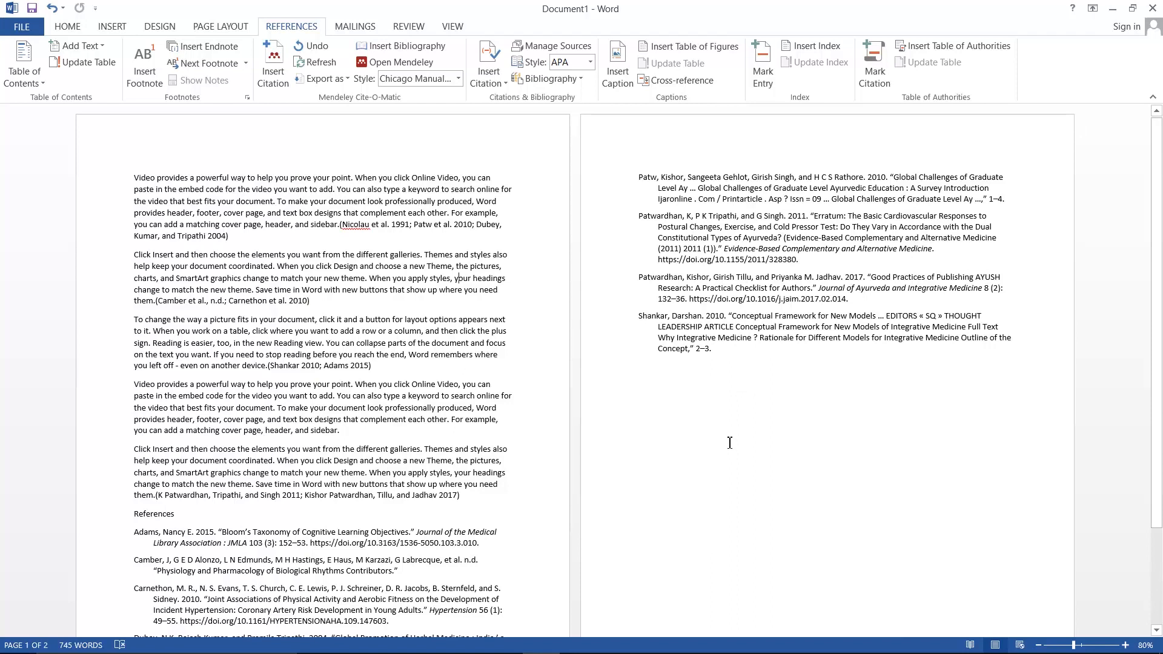
left_click(461, 79)
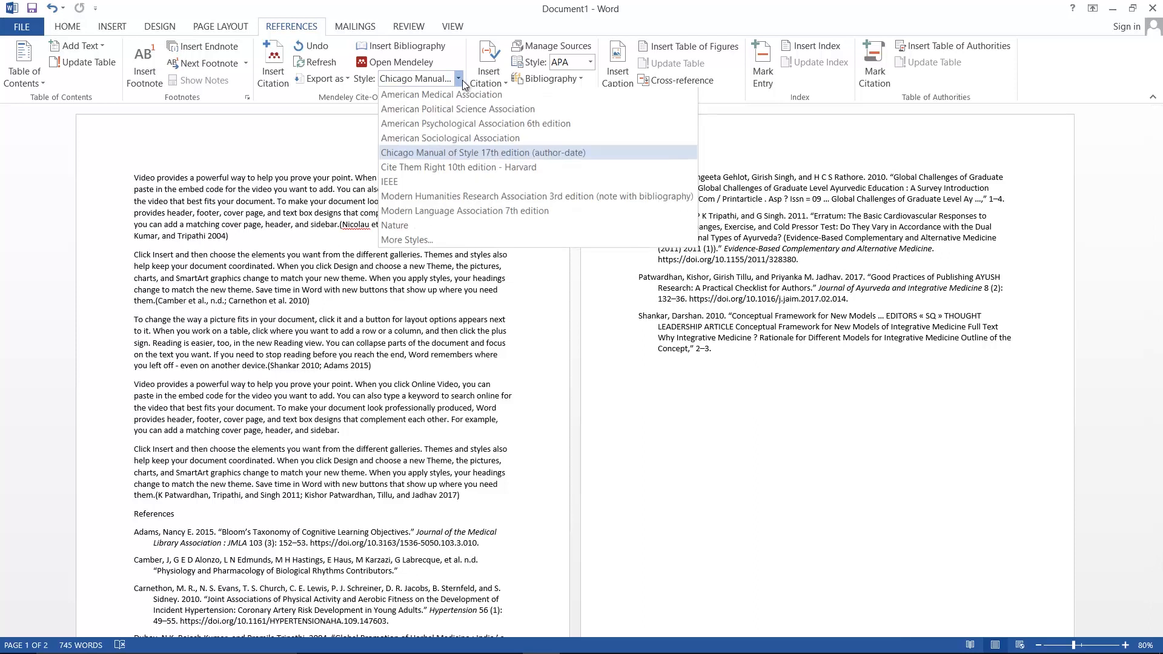
left_click(462, 80)
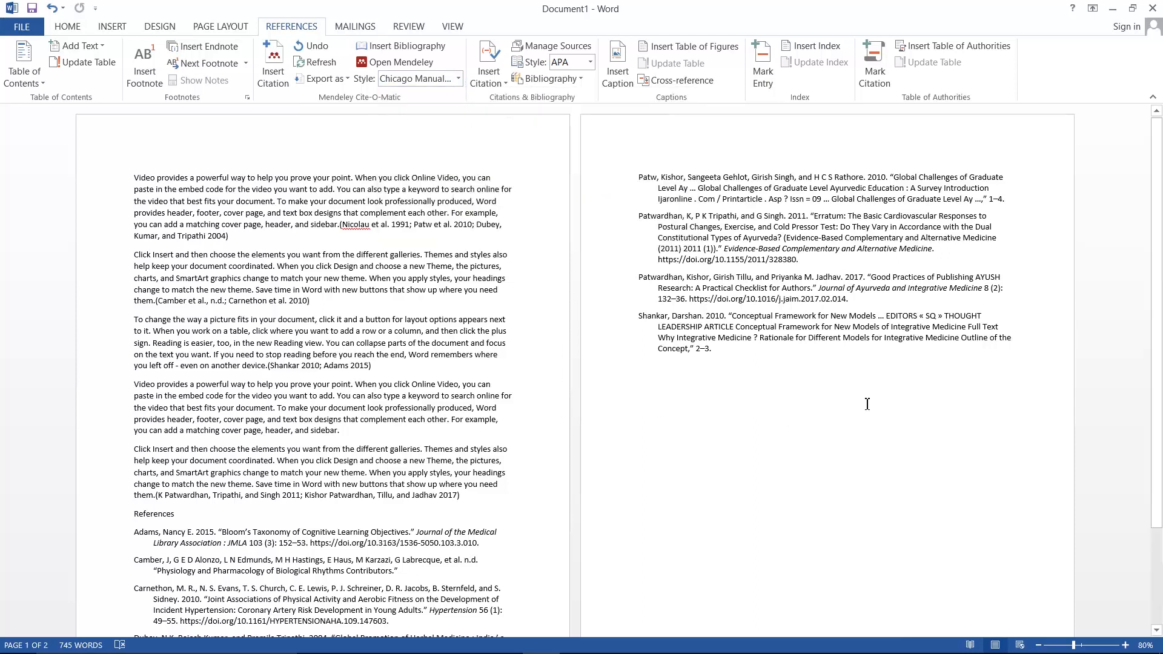
scroll(761, 447, "down", 4)
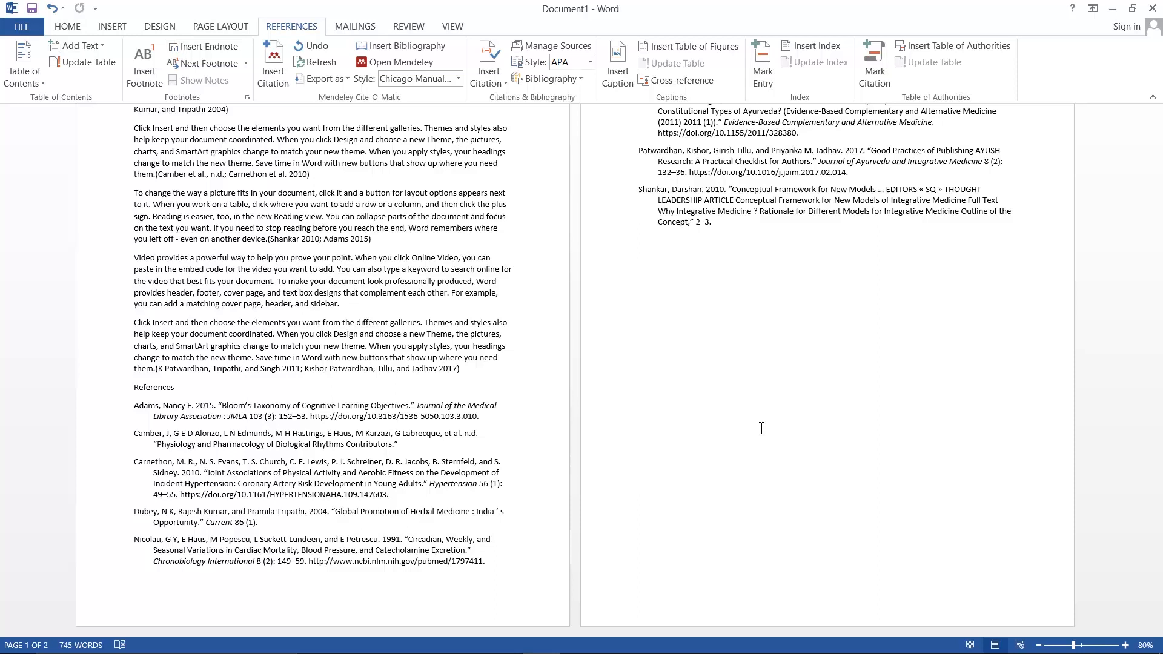
Minimize the Word document and switch to Mendeley Desktop
left_click(1116, 9)
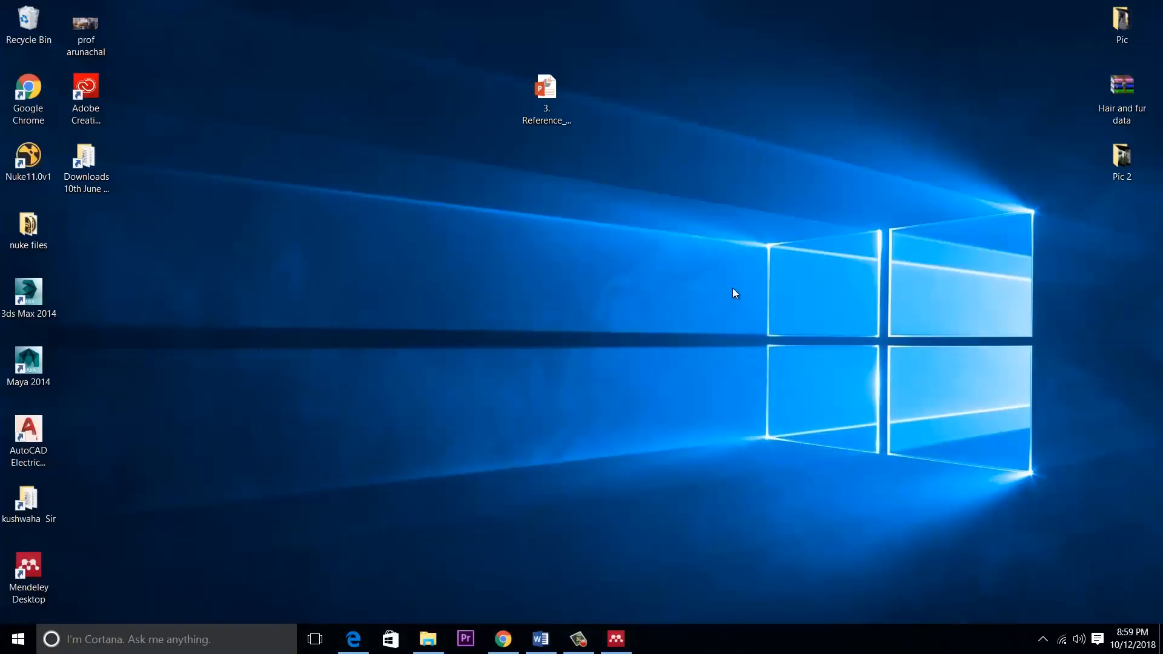
left_click(616, 640)
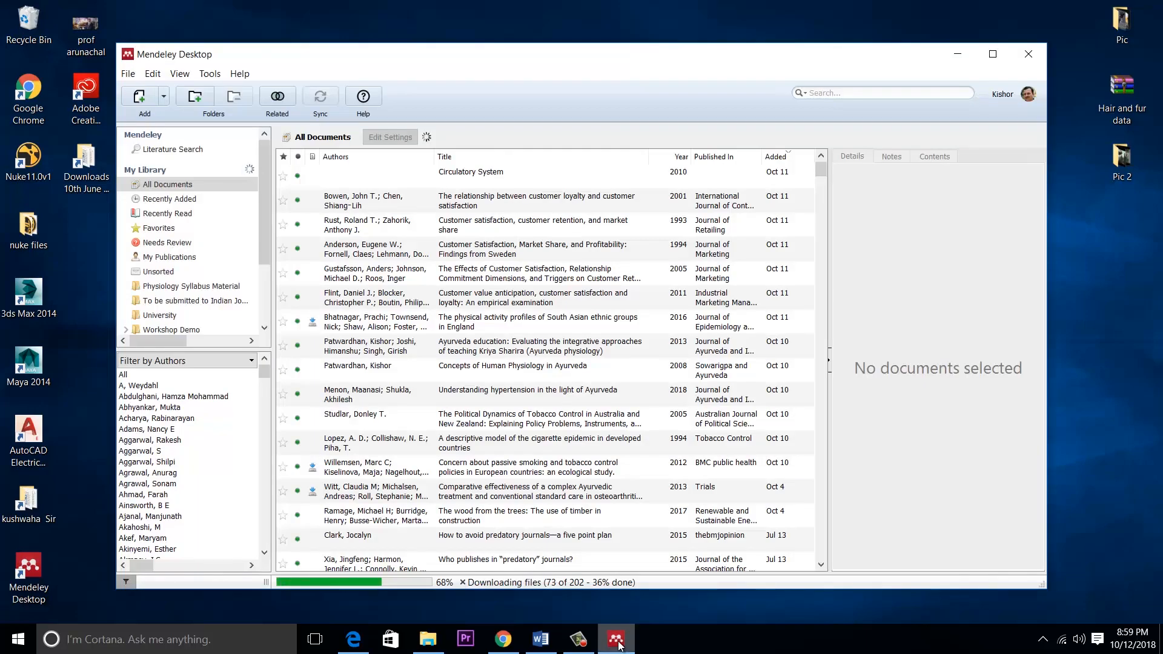